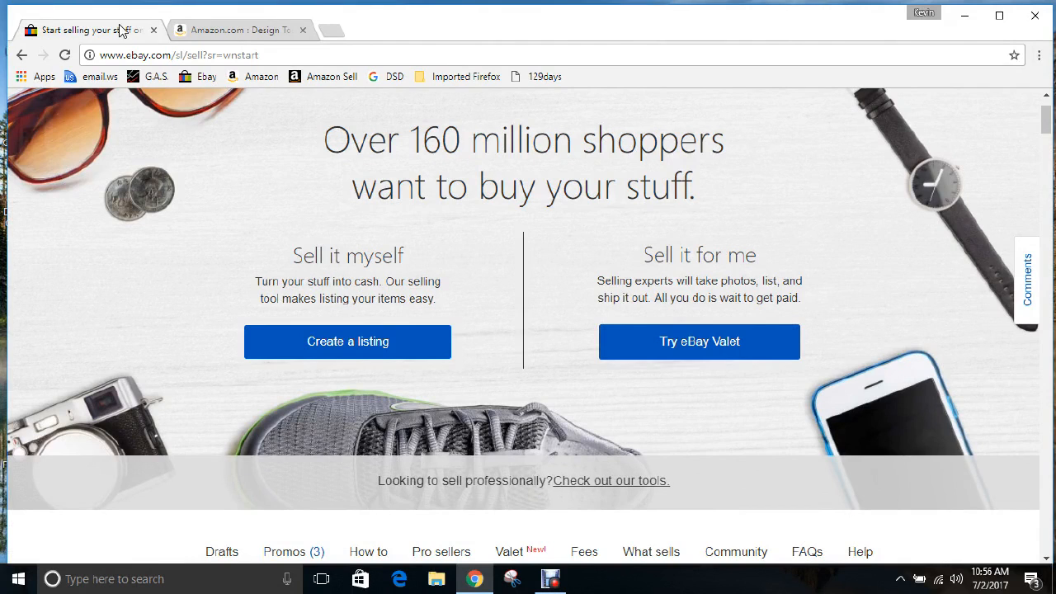
Go from the eBay home page to selling and switch to the advanced listing tool
scroll(259, 249, "up", 1)
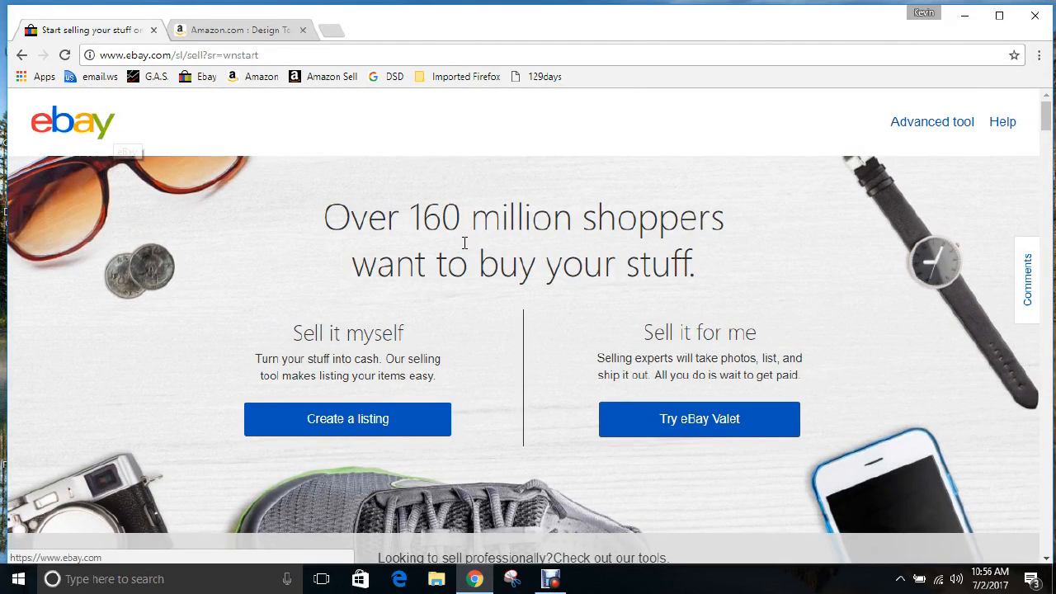
left_click(88, 133)
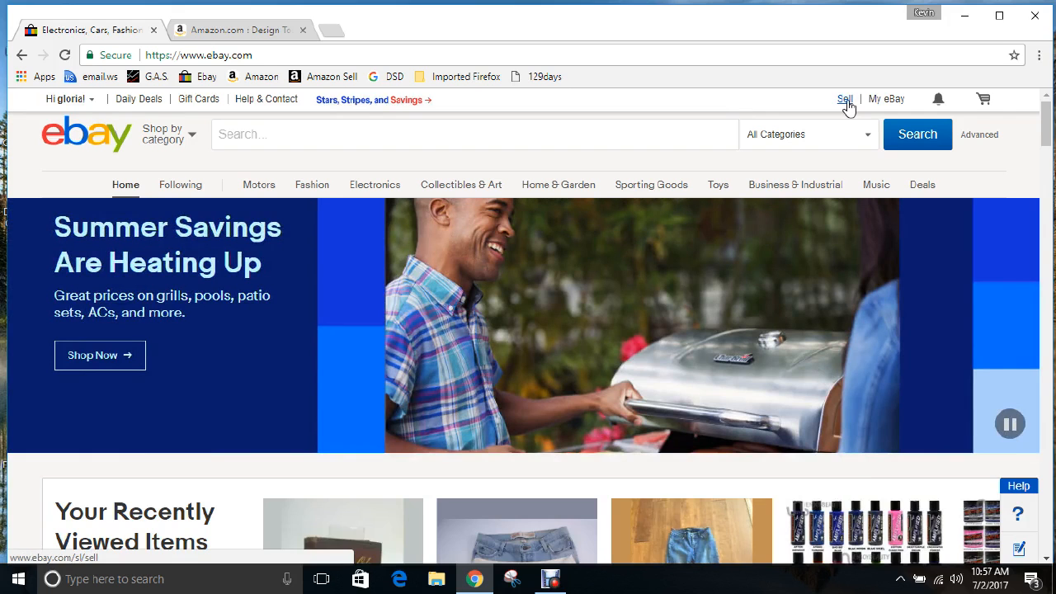
left_click(847, 101)
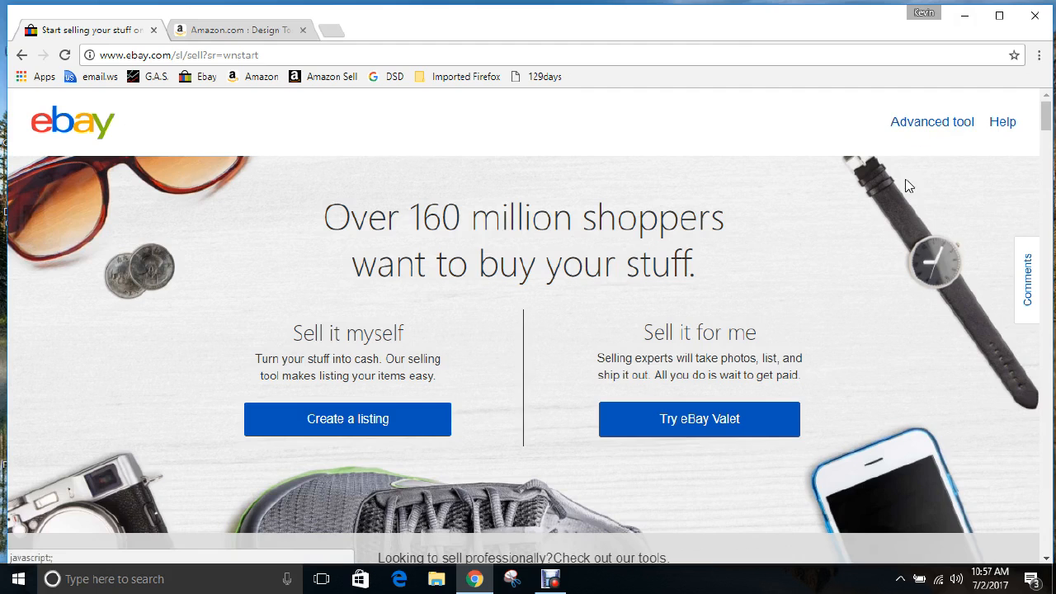
left_click(910, 124)
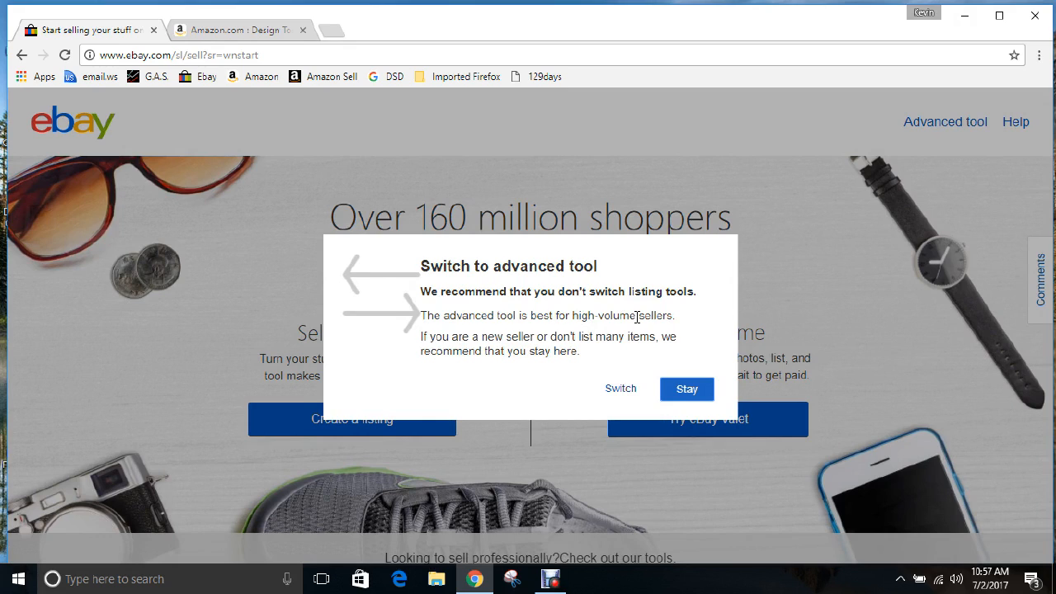
left_click(624, 396)
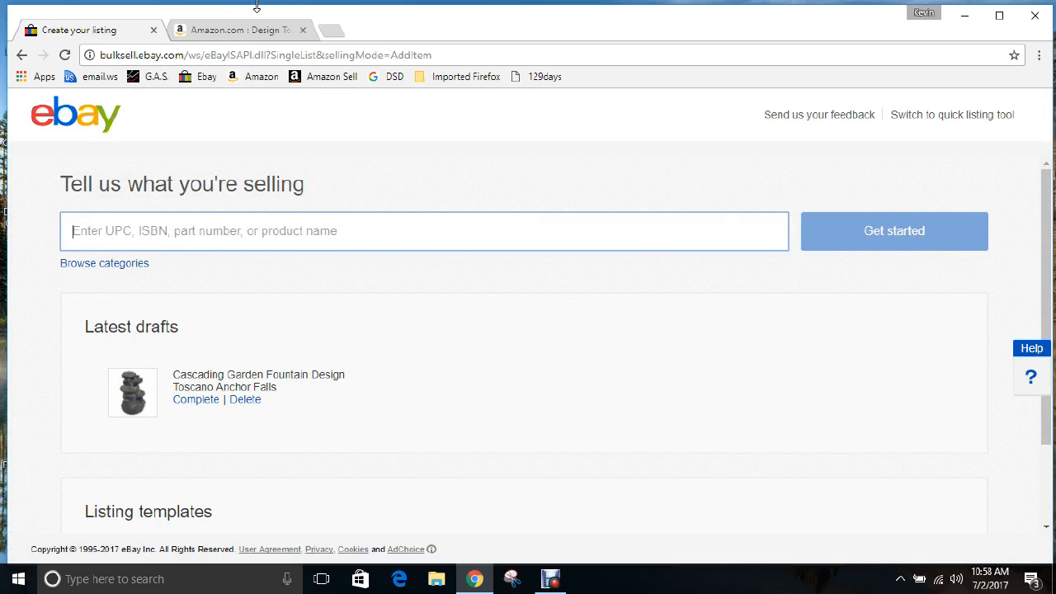
Copy 'Cascading Garden Fountain' from the Amazon product title and go back to eBay
left_click(244, 33)
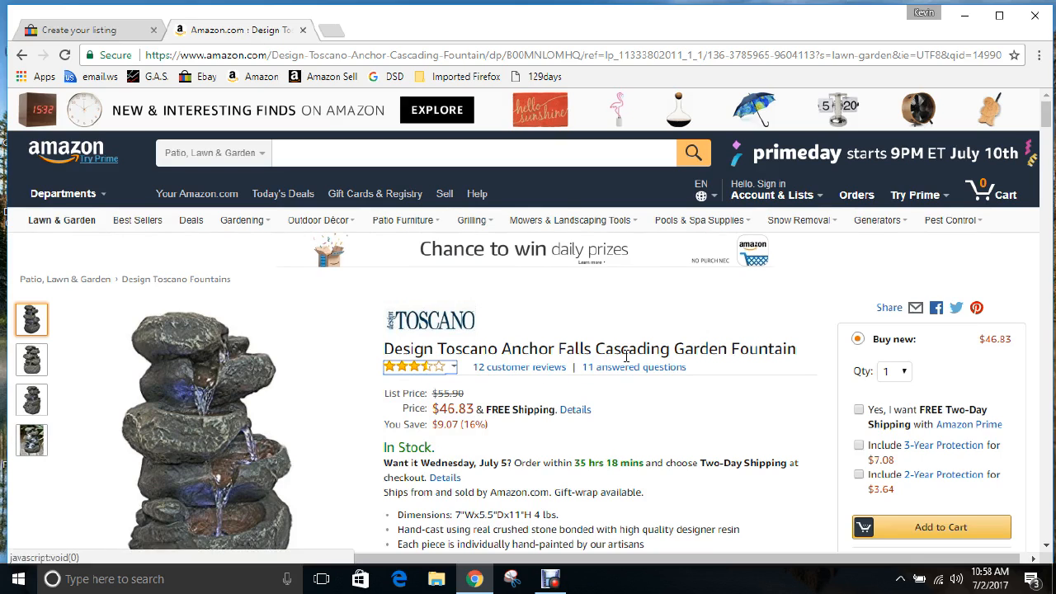
left_click(130, 33)
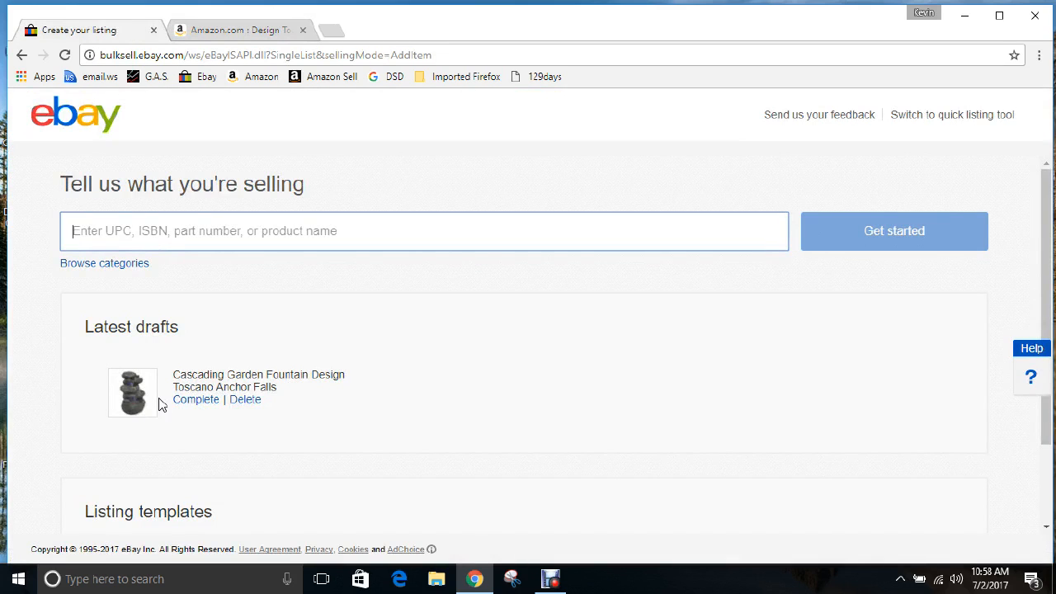
left_click(258, 31)
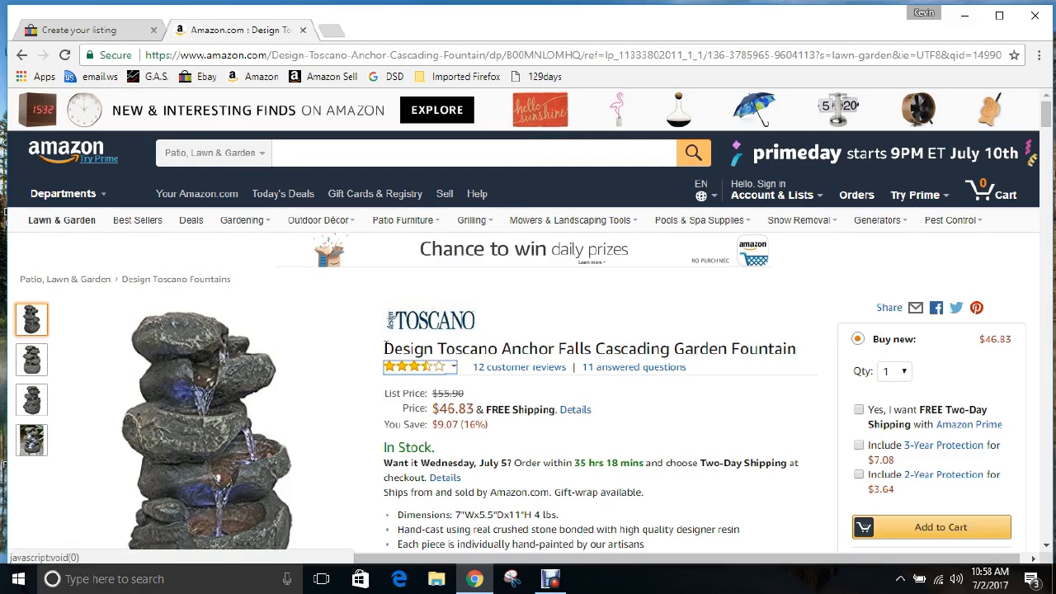
mouse_move(391, 345)
left_mouse_down()
mouse_move(759, 349)
mouse_move(386, 348)
left_mouse_up()
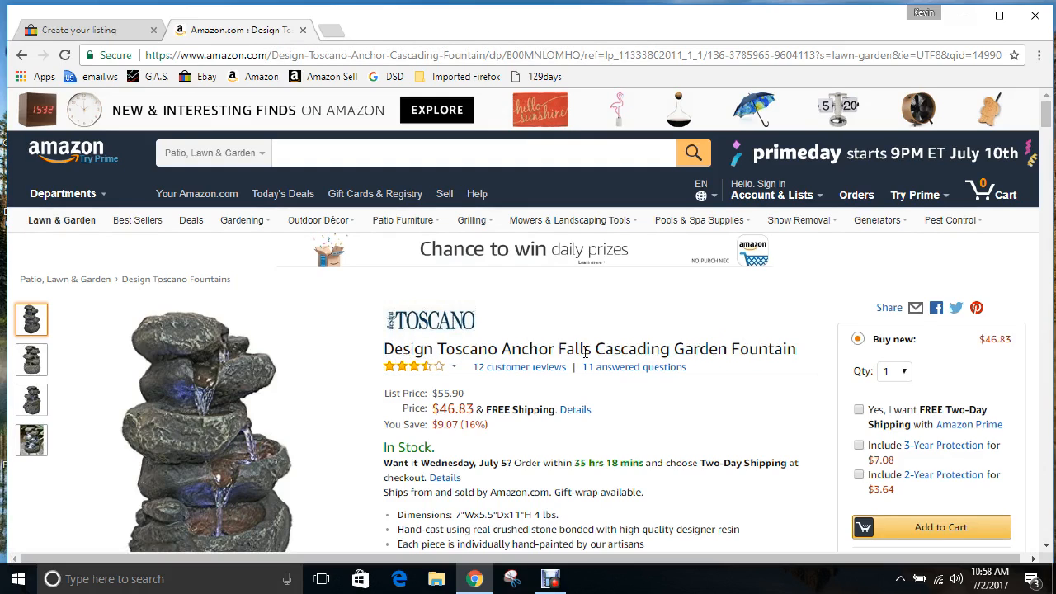
left_click_drag(600, 348, 793, 353)
key("ctrl+c")
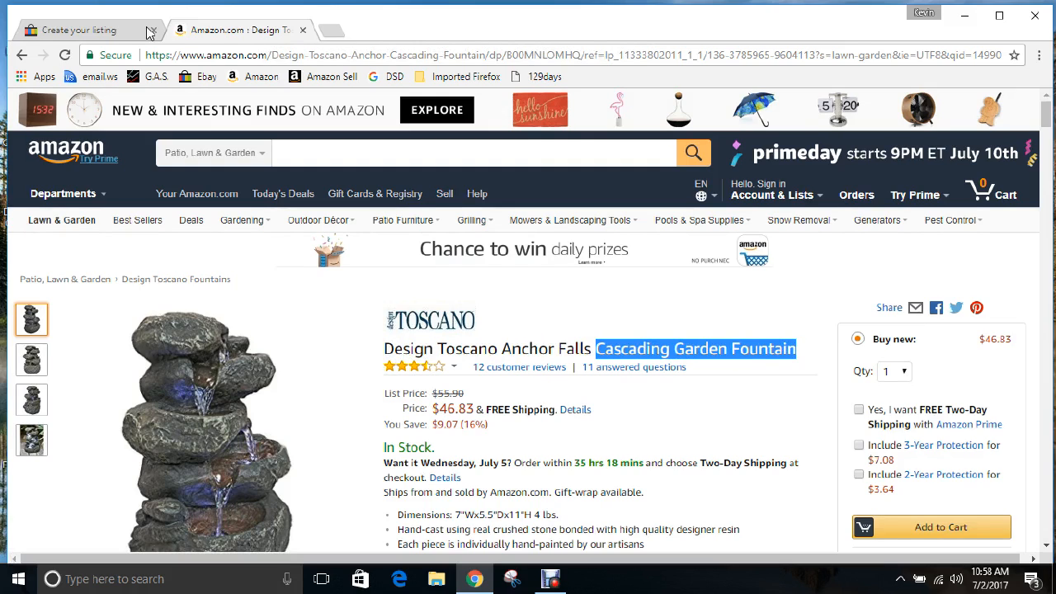
left_click(115, 32)
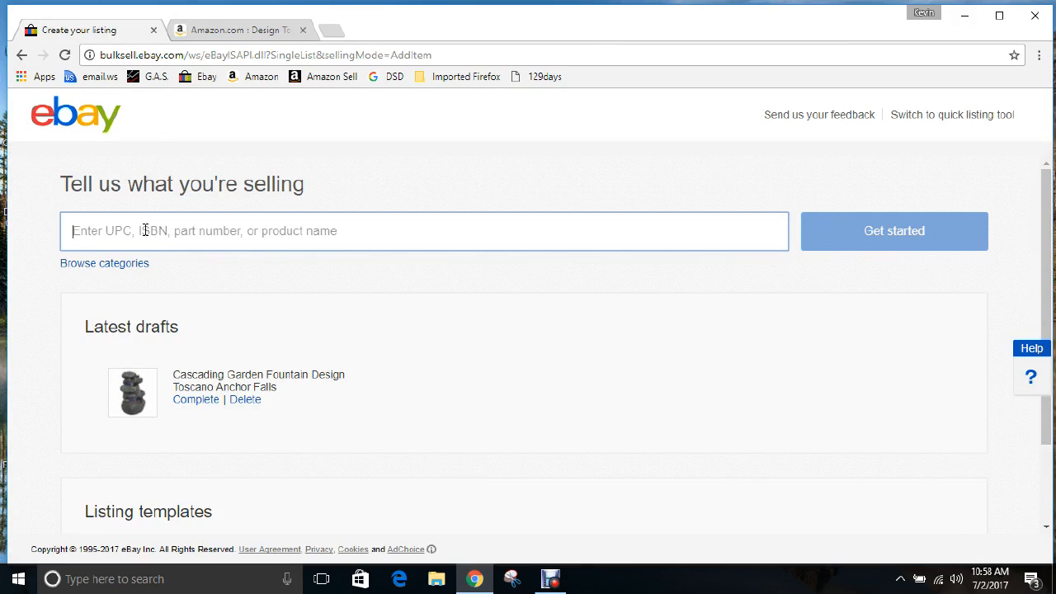
Paste 'Cascading Garden Fountain' into the selling search and pick the Outdoor Fountains category
key("ctrl+v")
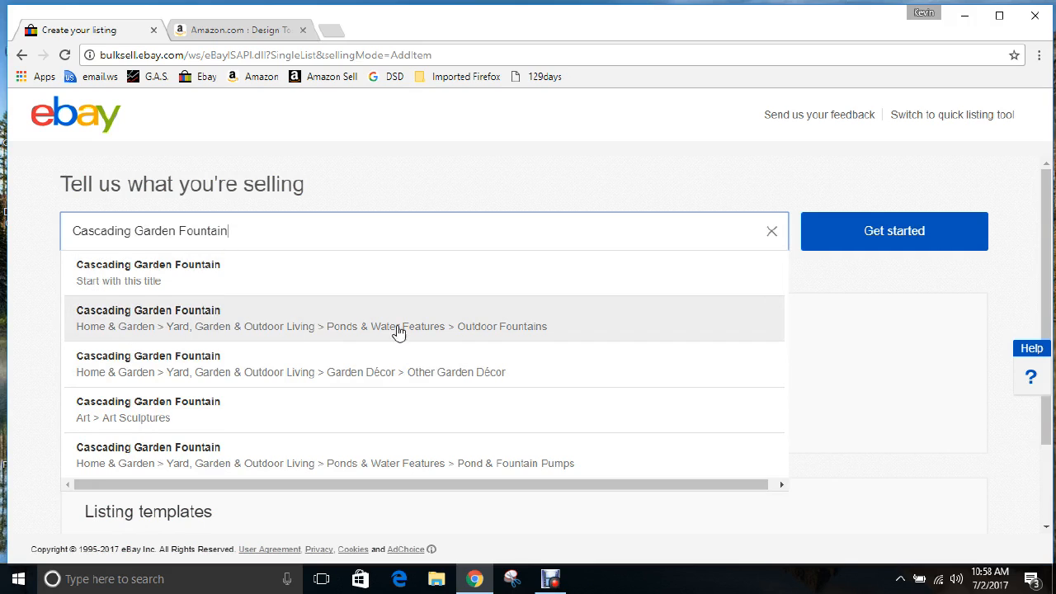
left_click(159, 318)
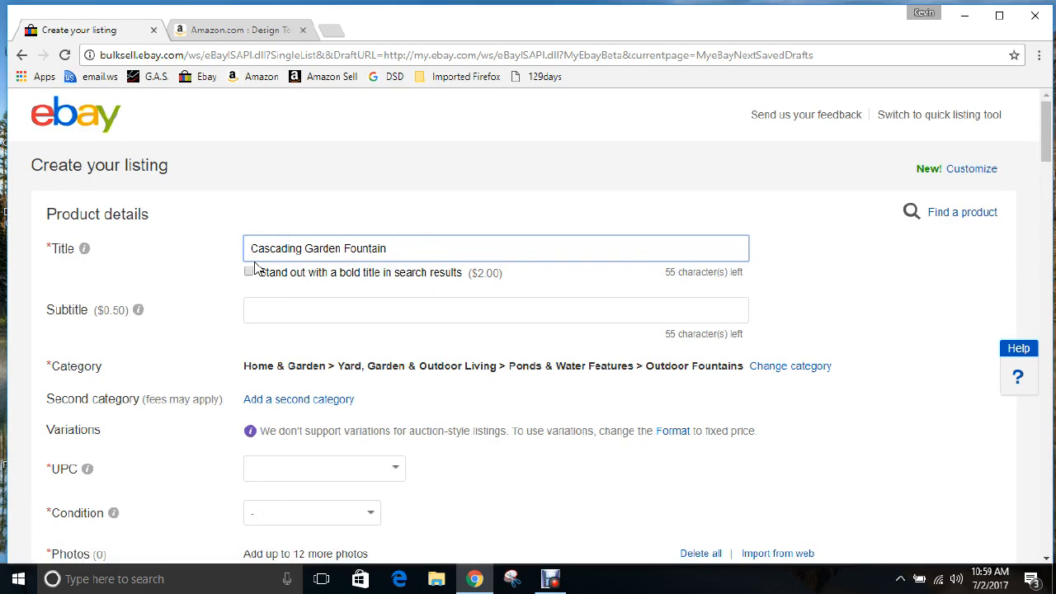
Find the UNSPSC code 39111616 in Amazon's Technical Details and select it for copying
scroll(233, 268, "down", 1)
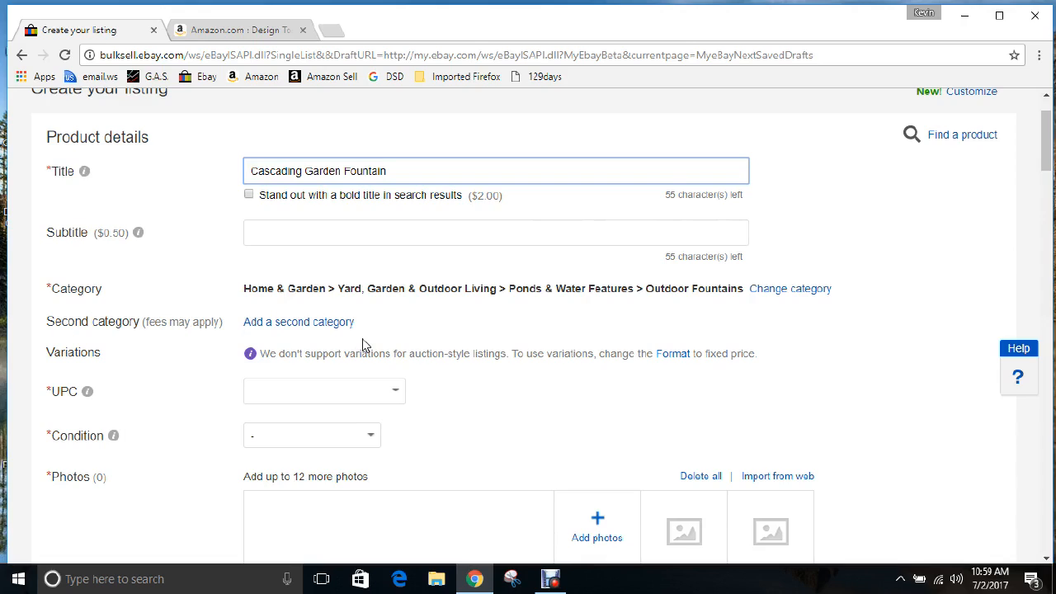
left_click(243, 31)
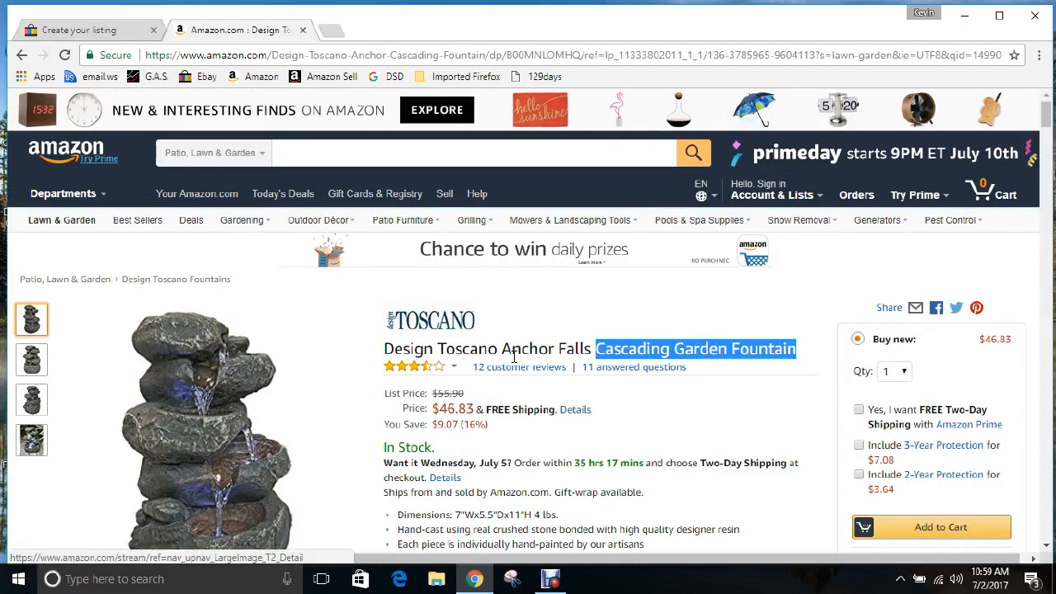
scroll(513, 356, "down", 3)
scroll(512, 357, "down", 10)
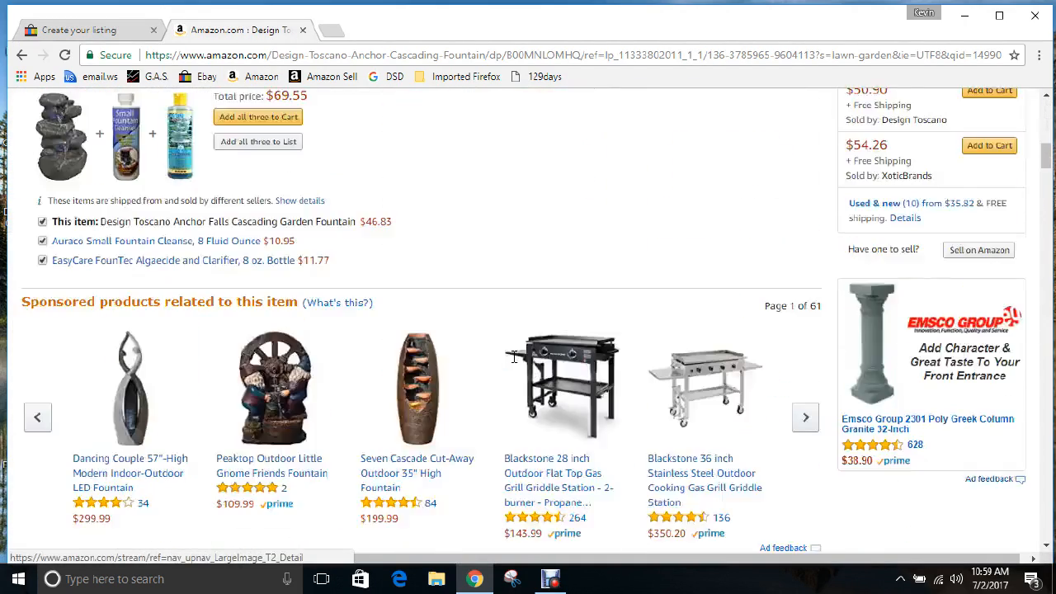
scroll(513, 356, "down", 10)
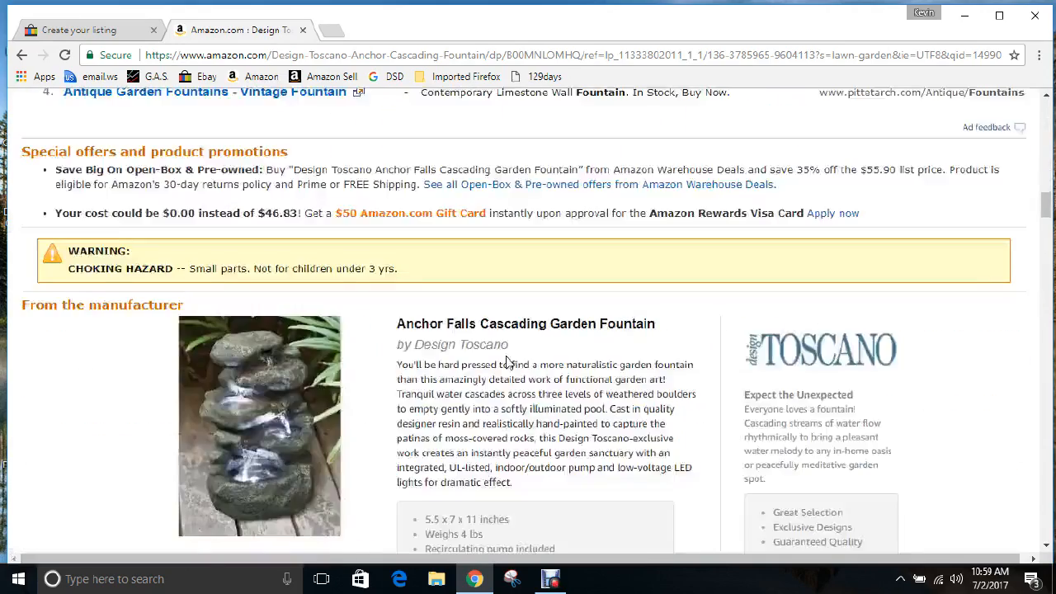
scroll(508, 363, "down", 10)
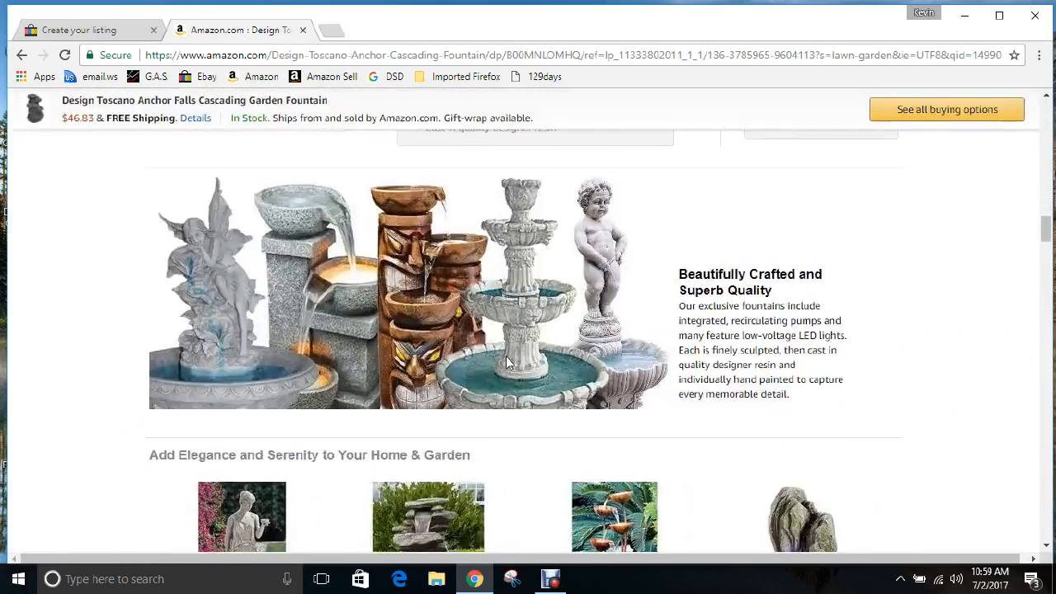
scroll(508, 363, "down", 1)
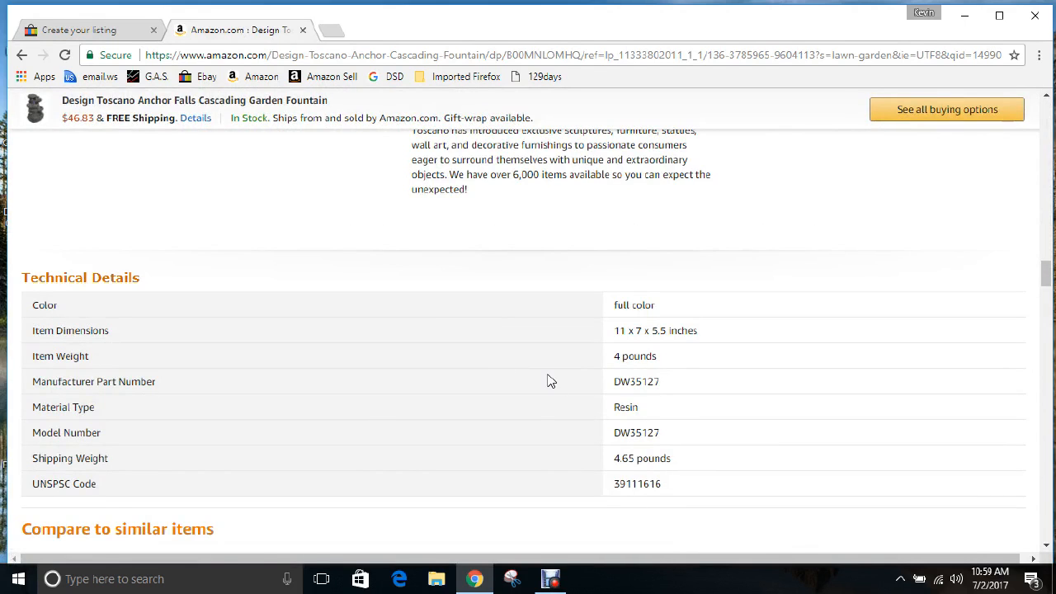
scroll(550, 381, "down", 1)
scroll(551, 381, "down", 9)
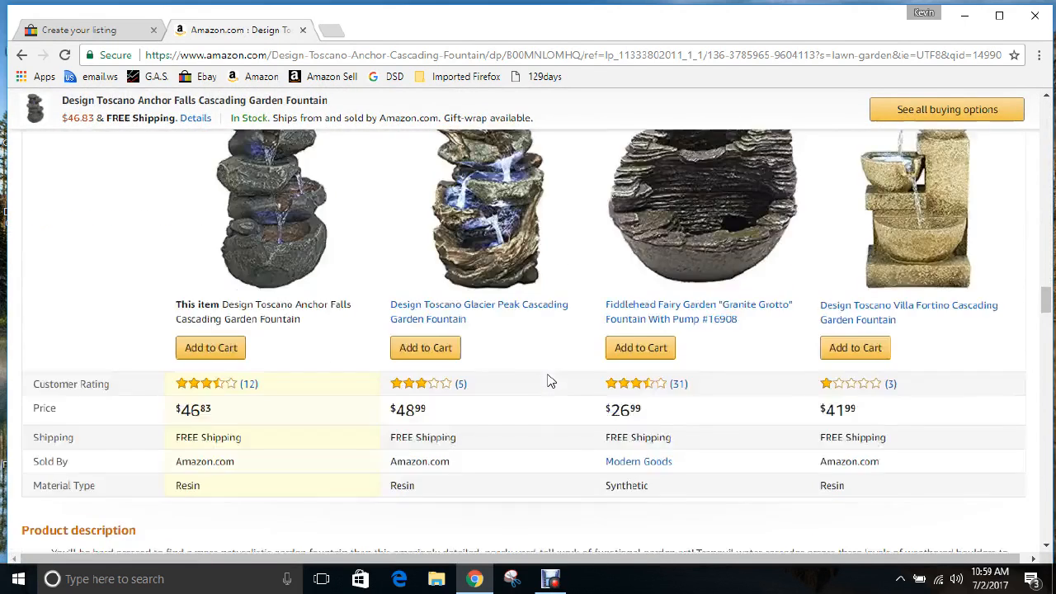
scroll(551, 381, "down", 1)
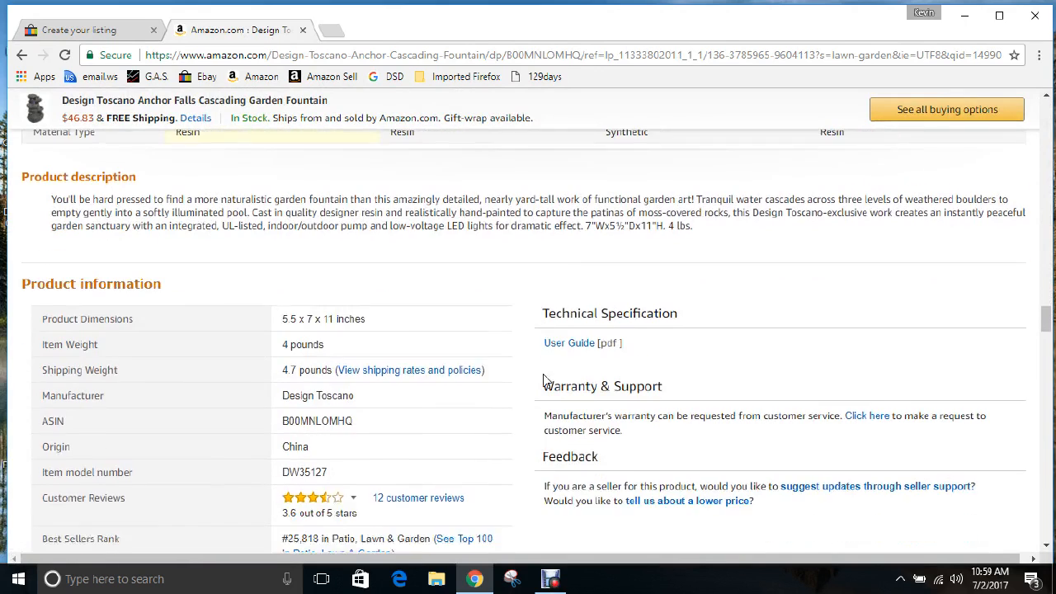
scroll(522, 385, "down", 1)
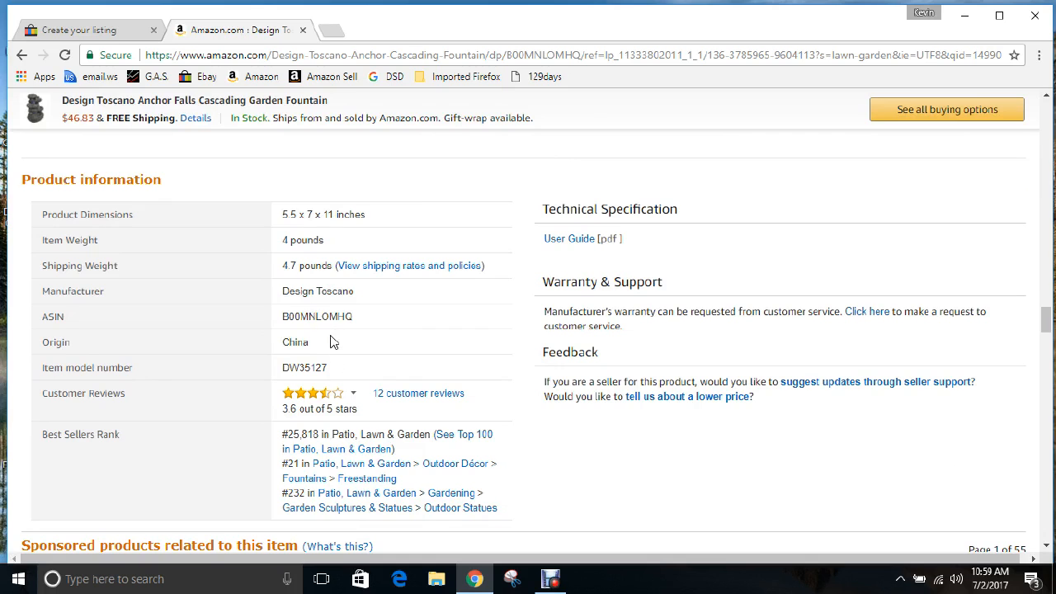
scroll(332, 341, "up", 8)
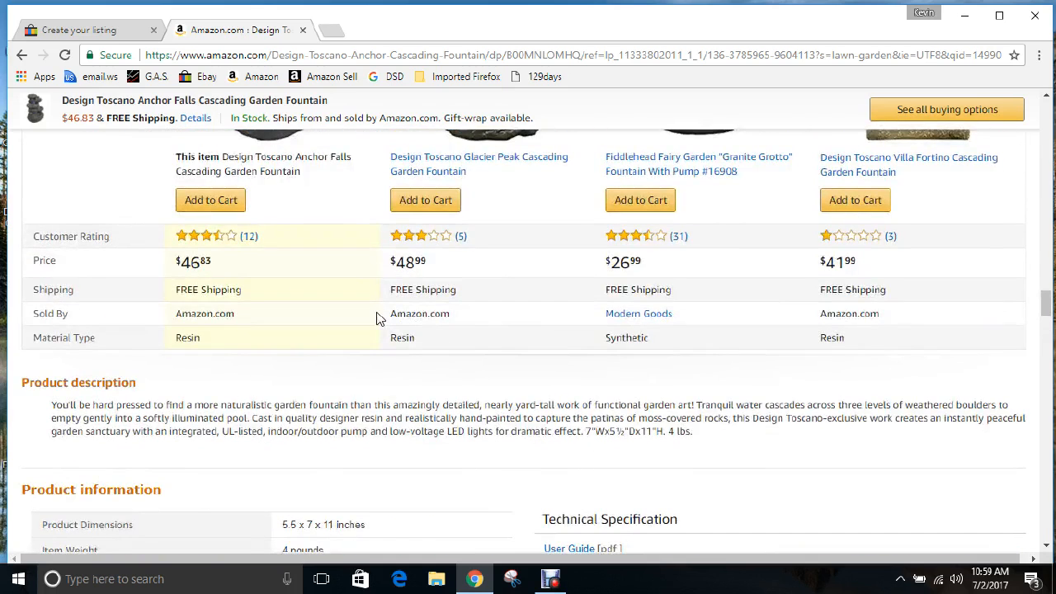
scroll(376, 319, "up", 3)
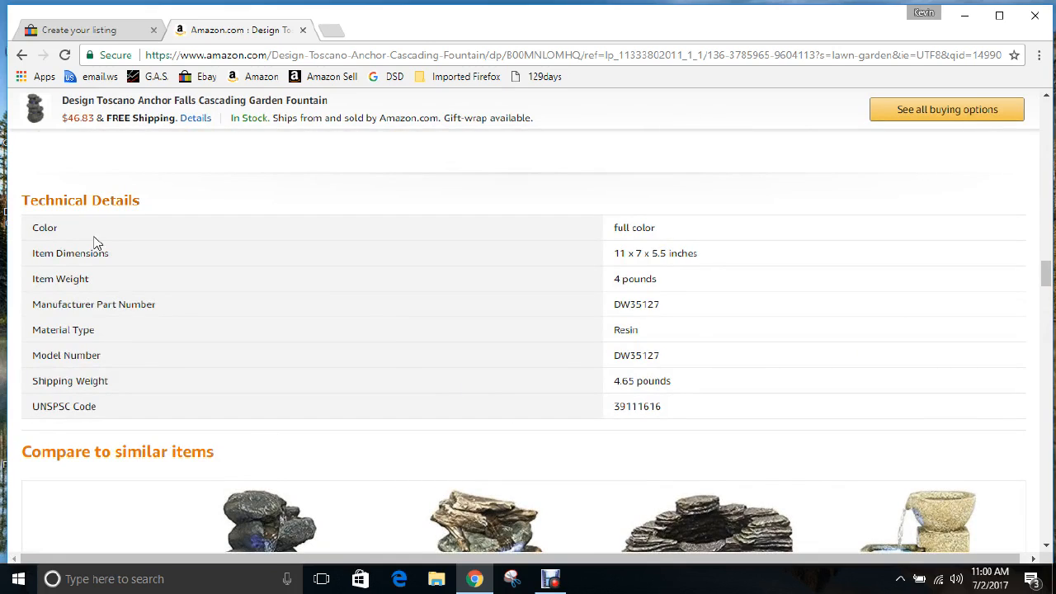
double_click(642, 405)
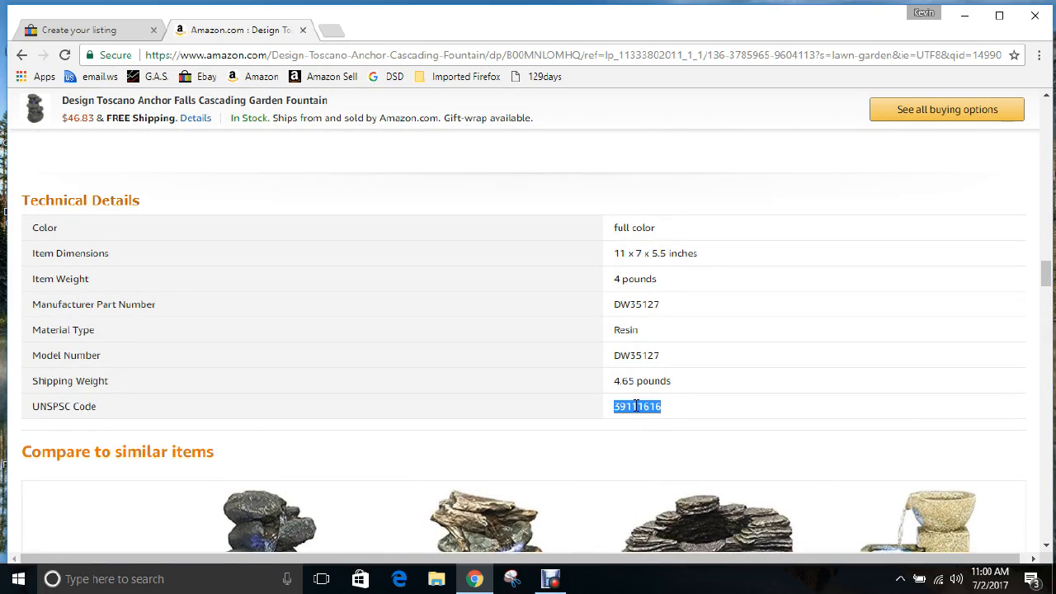
right_click(636, 405)
Copy the code 39111616 and paste it into the eBay listing's UPC field
left_click(666, 418)
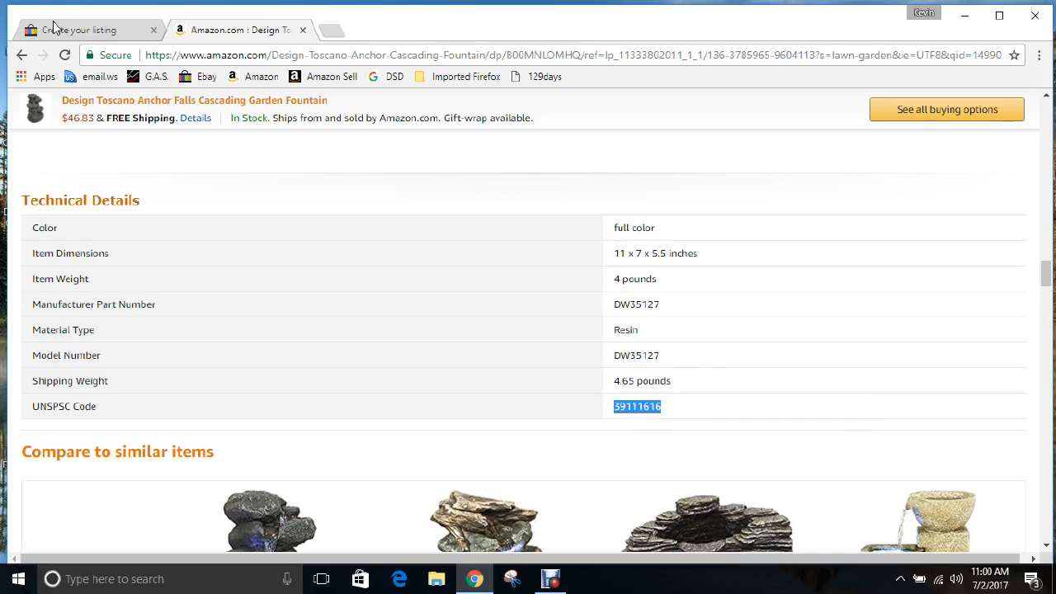
left_click(66, 30)
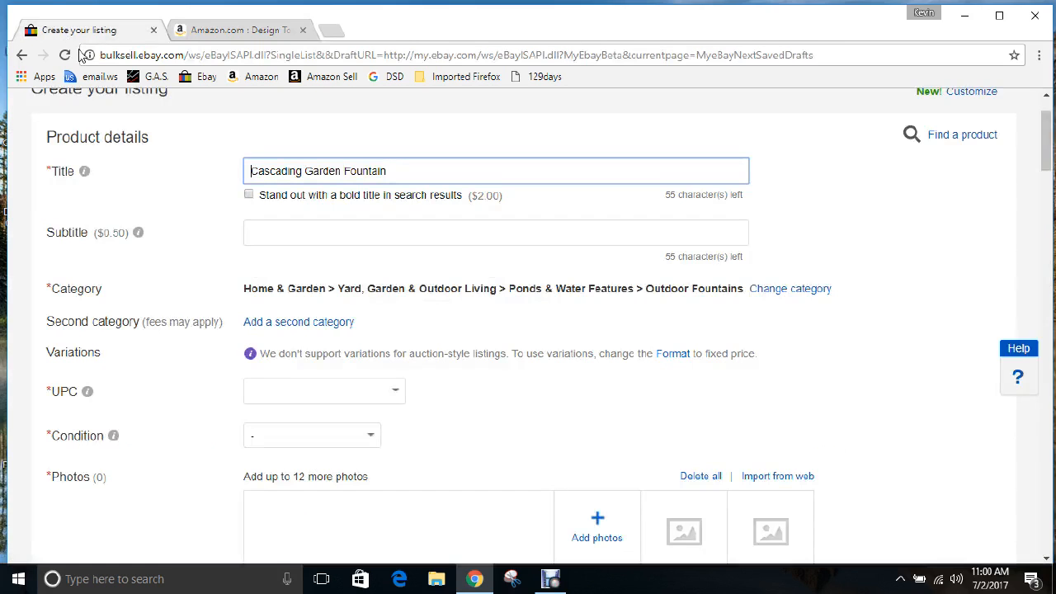
left_click(287, 387)
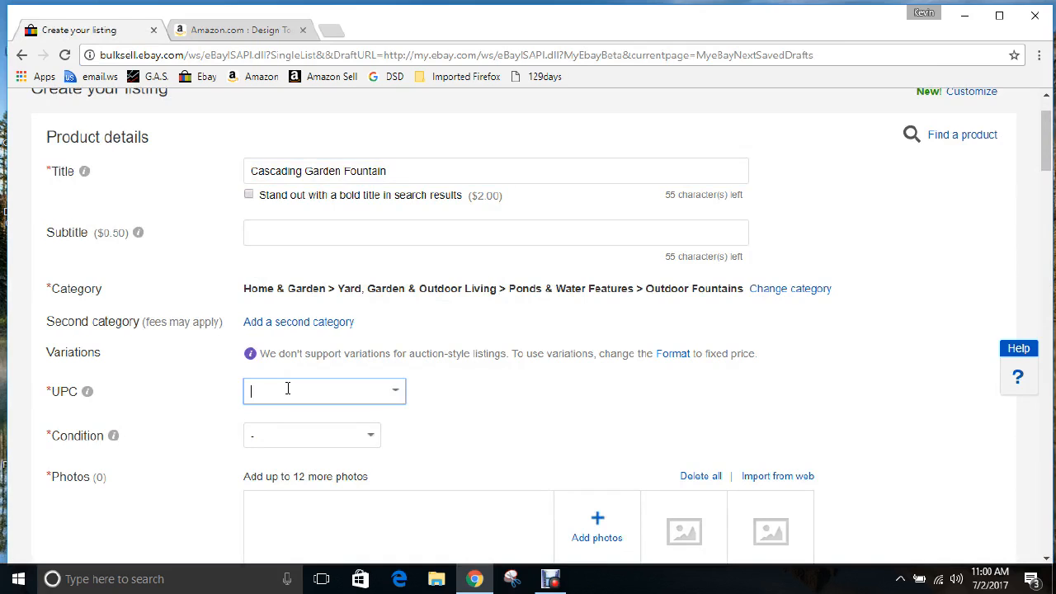
key("ctrl+v")
Set the item condition to New
scroll(443, 382, "down", 1)
left_click(369, 361)
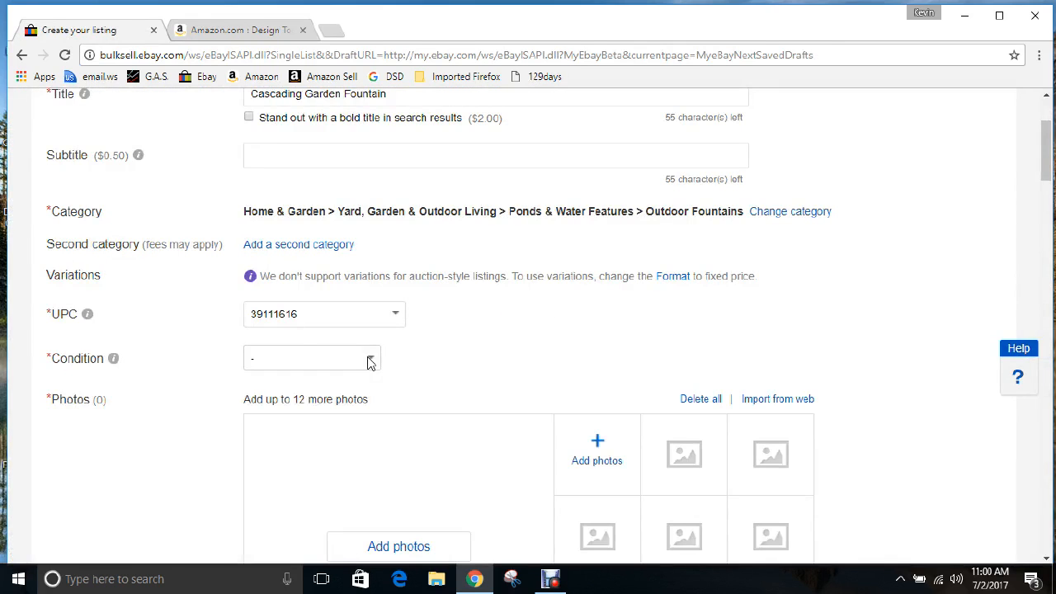
left_click(370, 360)
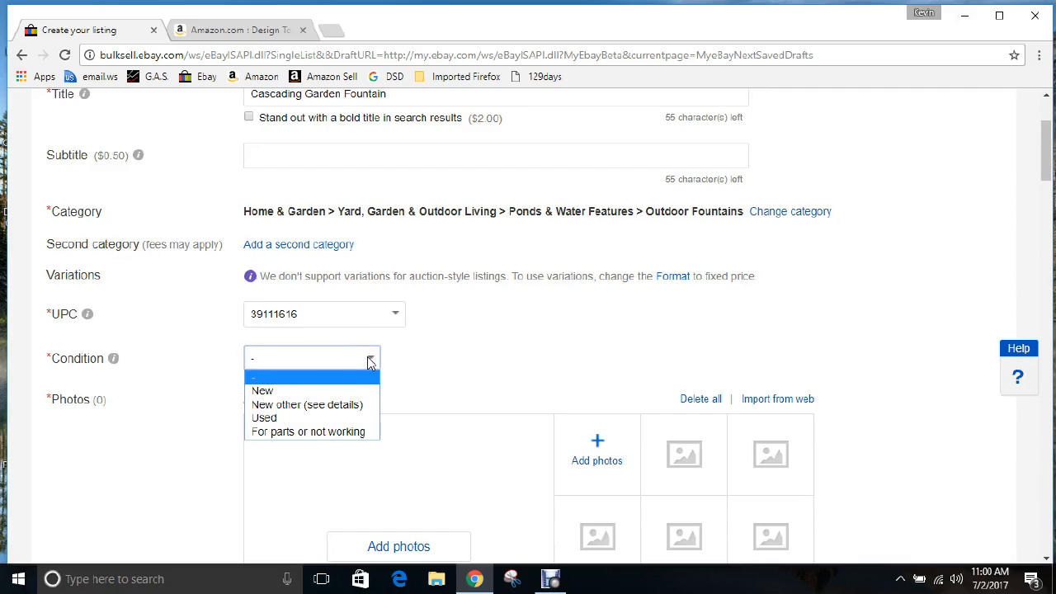
left_click(318, 391)
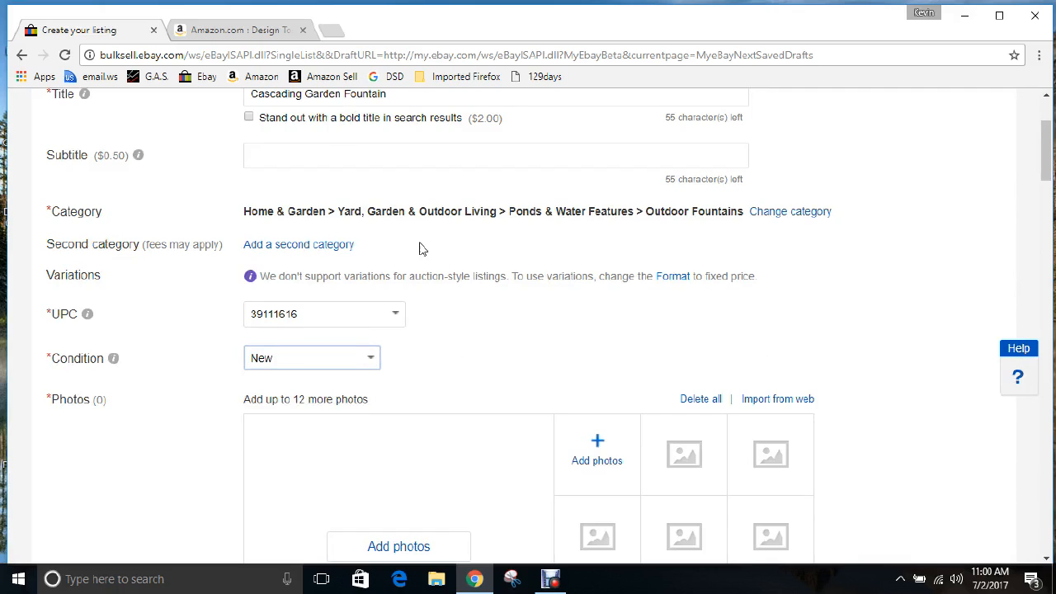
left_click(221, 31)
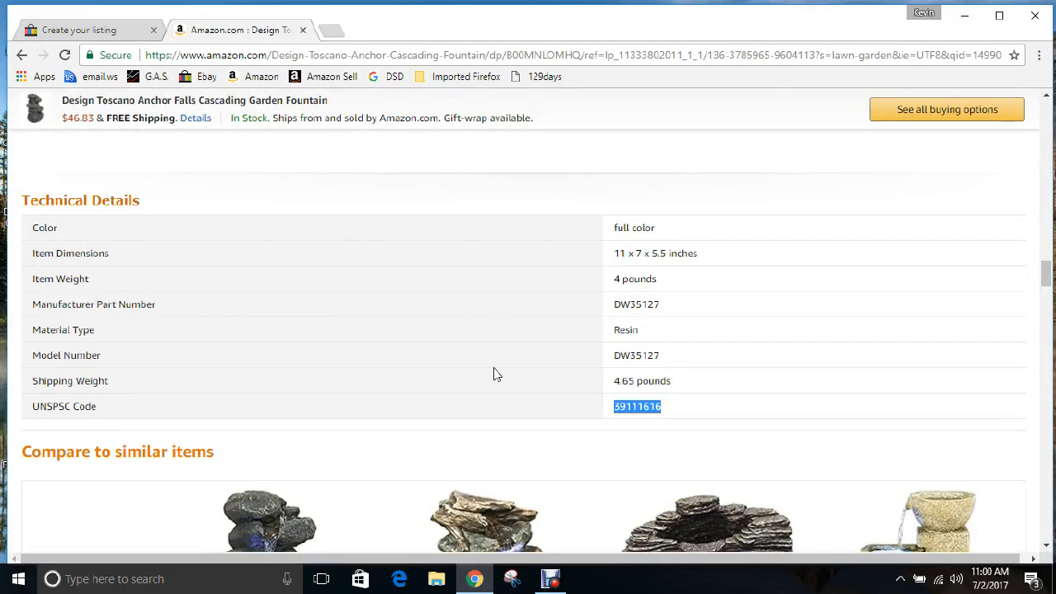
Open the enlarged Amazon fountain image and select the Cascading Garden Fountain title text in eBay
scroll(512, 363, "up", 5)
left_click_drag(1046, 256, 1048, 106)
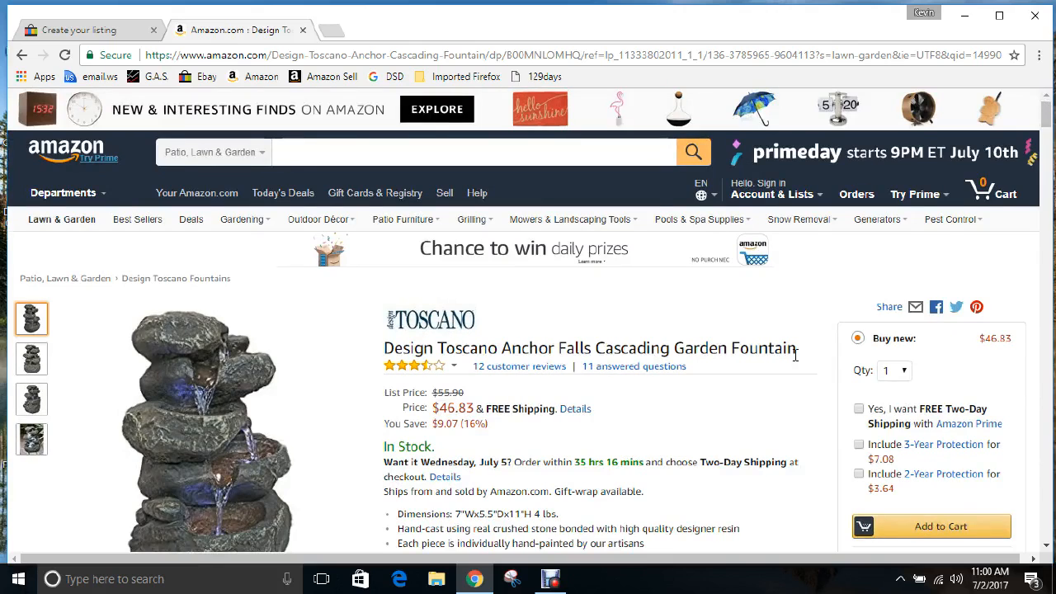
scroll(360, 360, "down", 1)
left_click(212, 385)
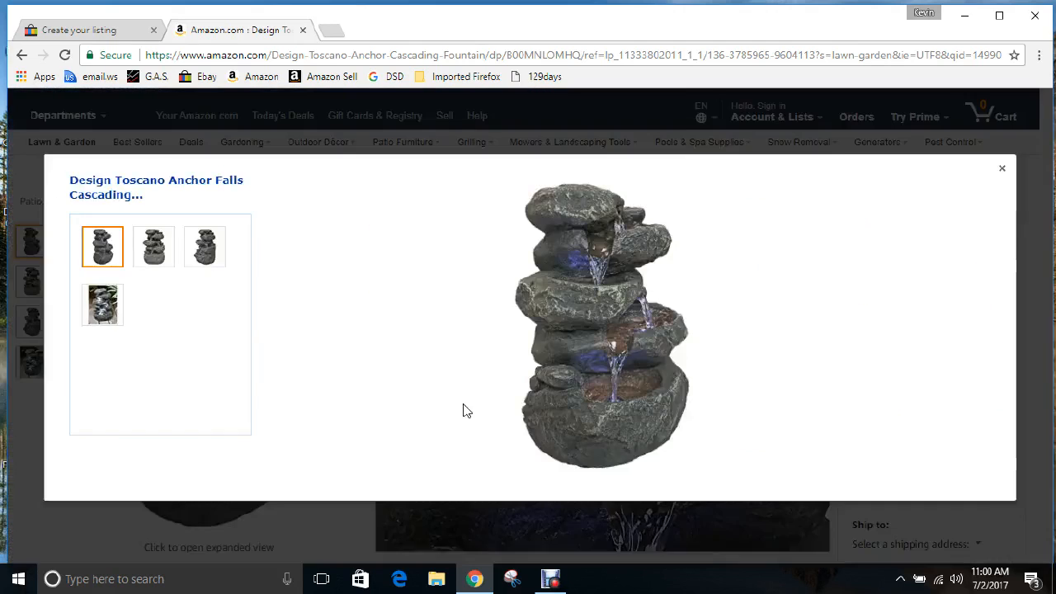
left_click(95, 30)
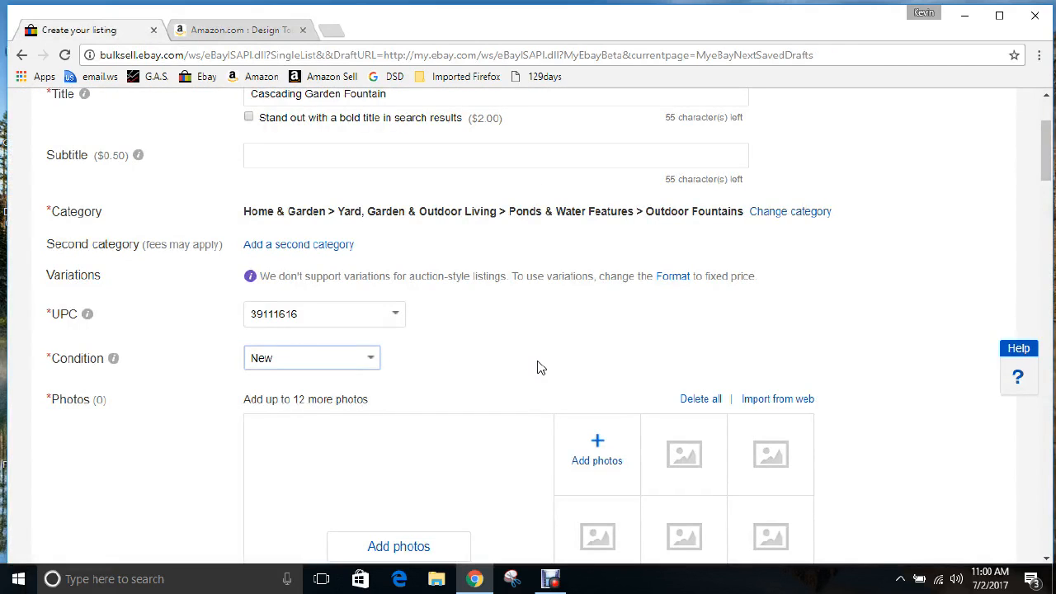
scroll(495, 364, "up", 2)
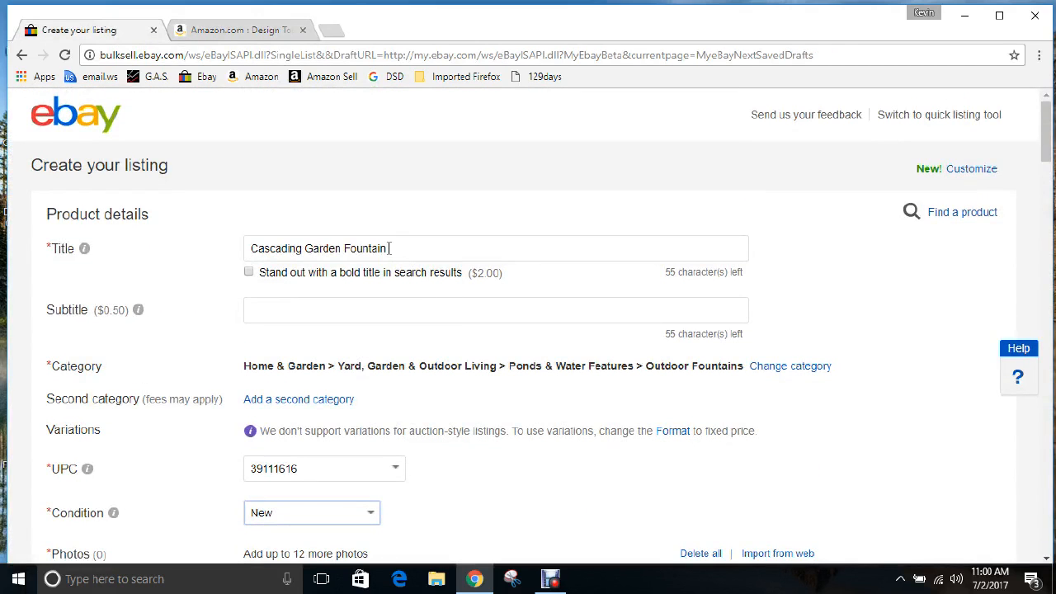
left_click_drag(390, 248, 252, 244)
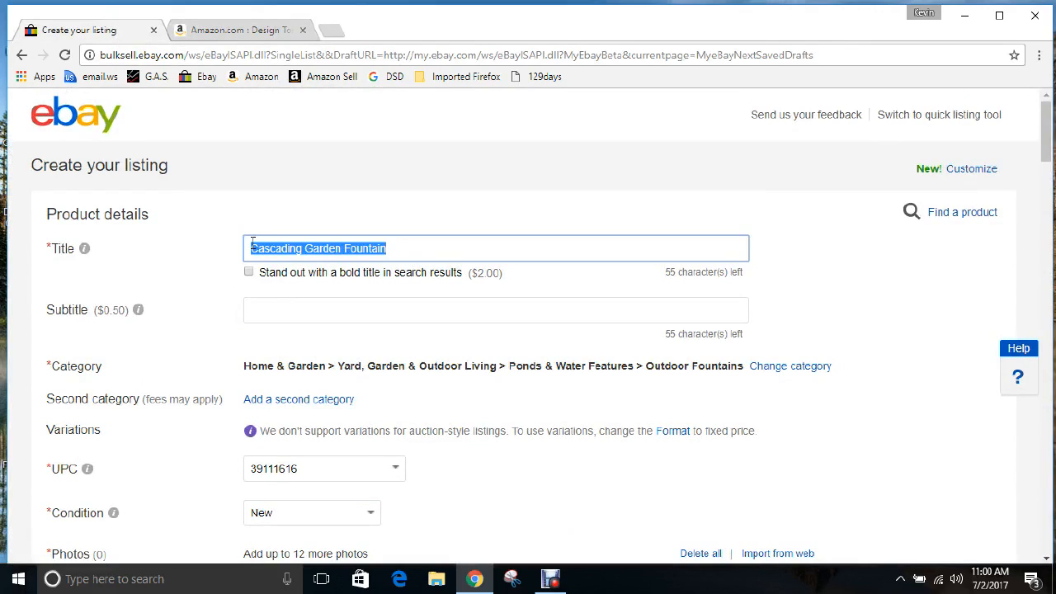
left_click(264, 33)
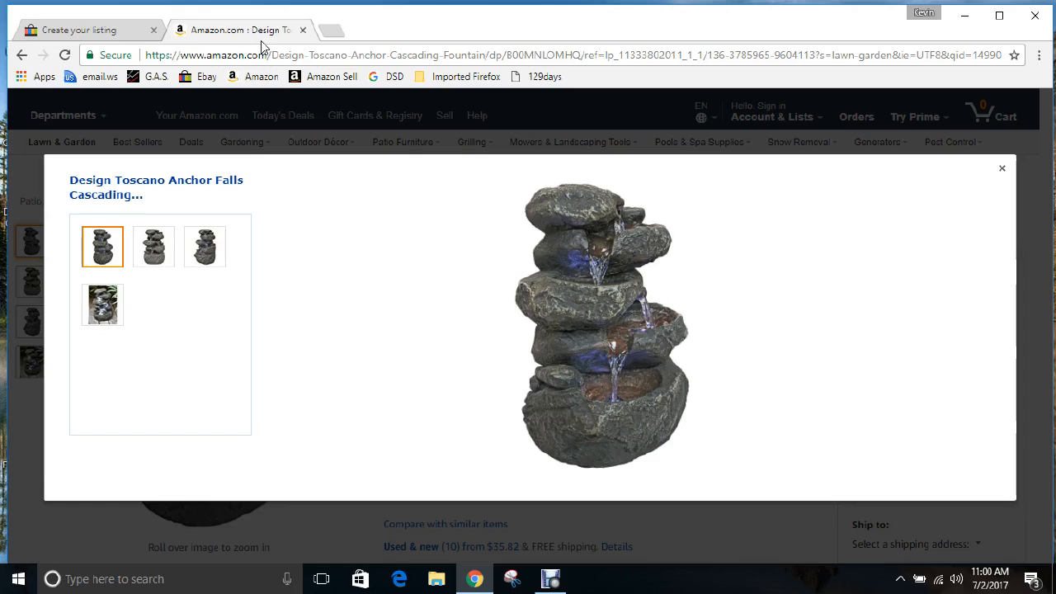
Save the fountain photo into Pictures, naming it 'Cascading Garden Fountain'
right_click(562, 317)
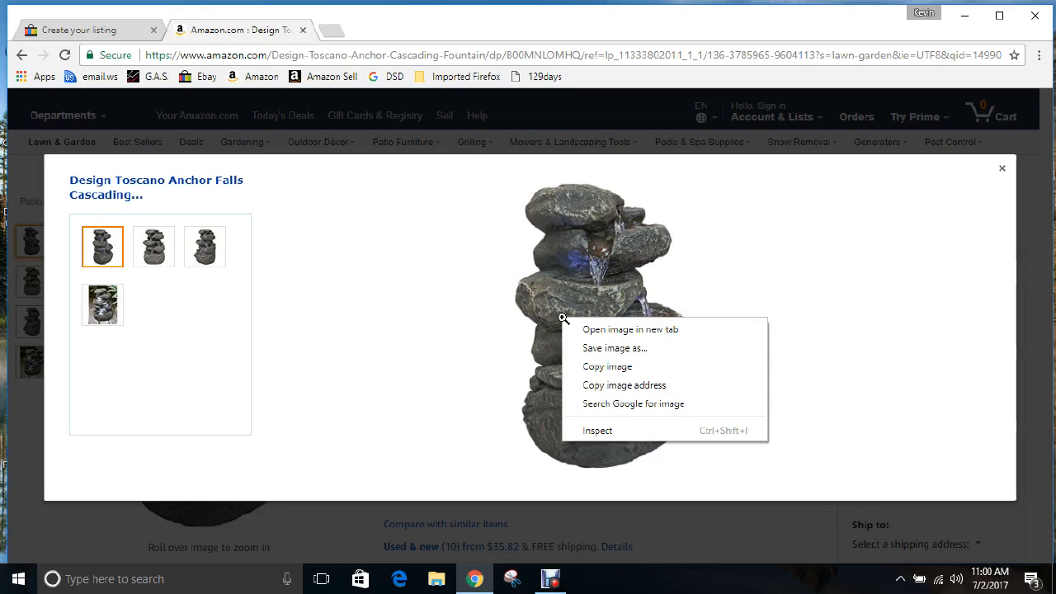
left_click(600, 349)
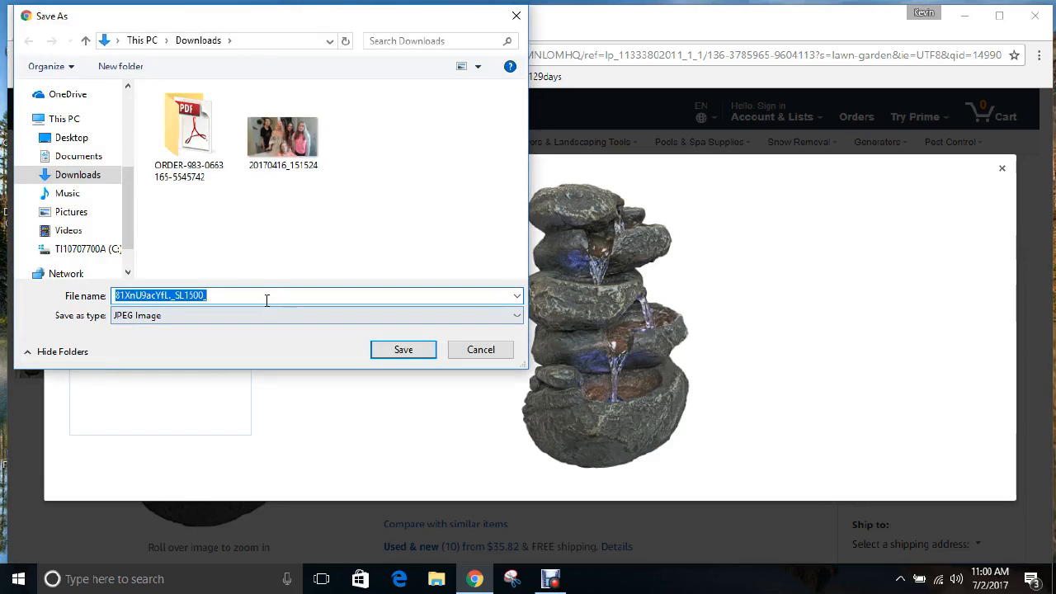
left_click(73, 213)
left_click(212, 295)
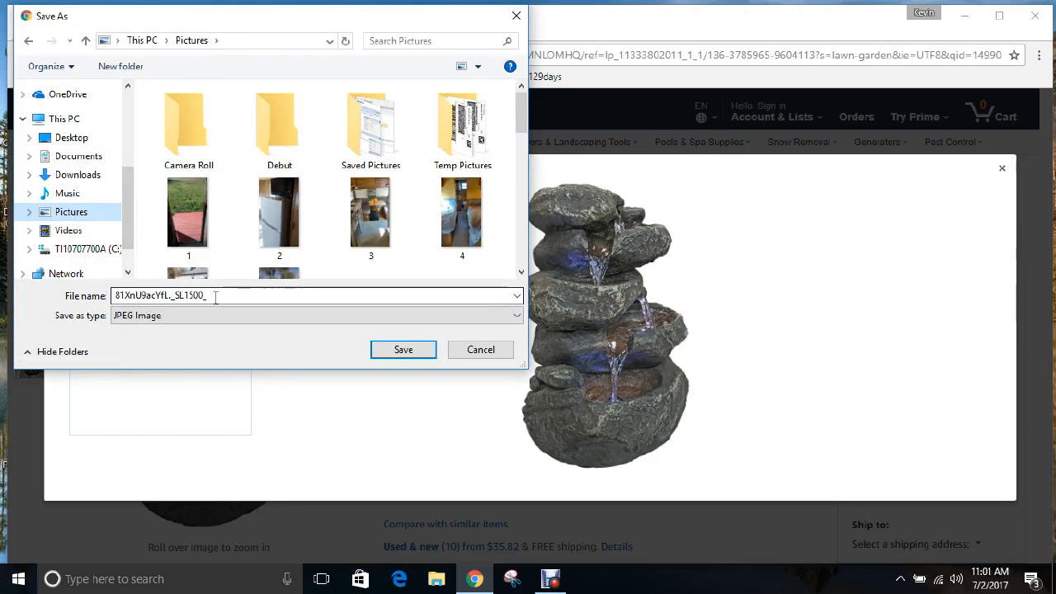
left_click_drag(213, 295, 115, 295)
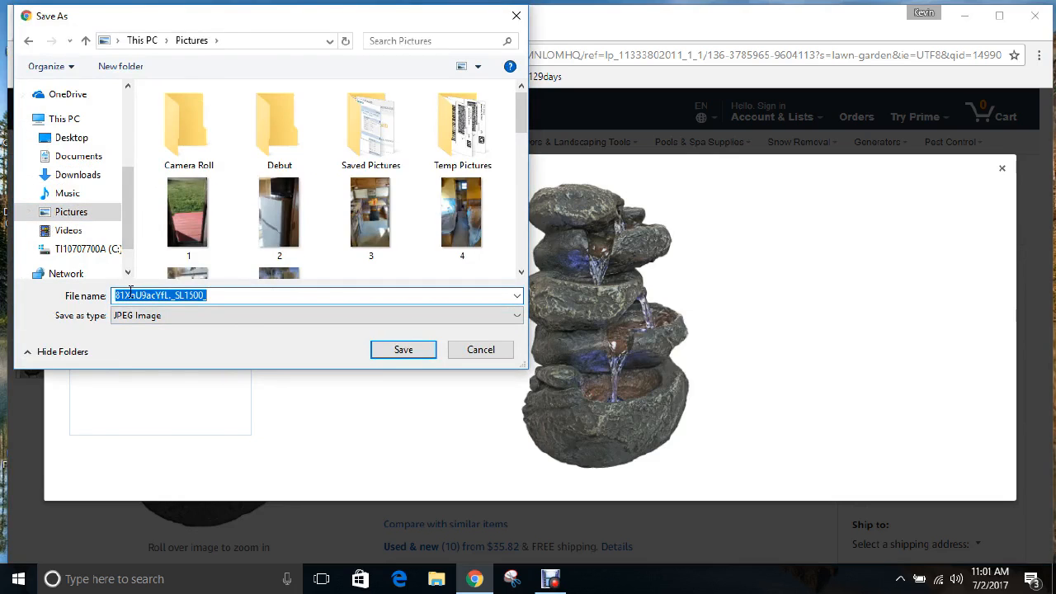
key("ctrl+v")
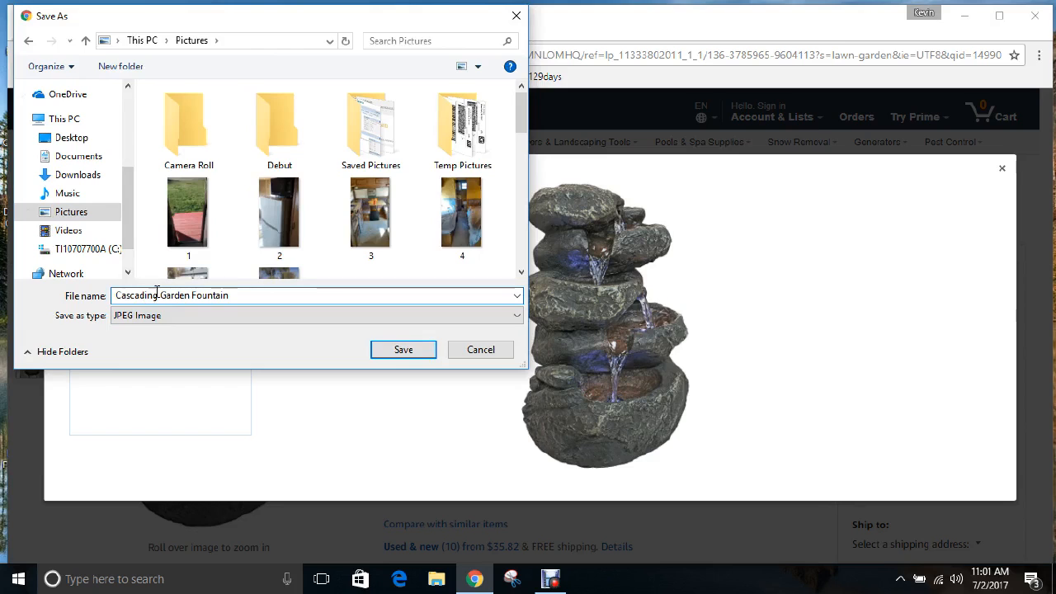
Change the name to Cascading_Garden_Fountain and replace the existing file
left_click(167, 313)
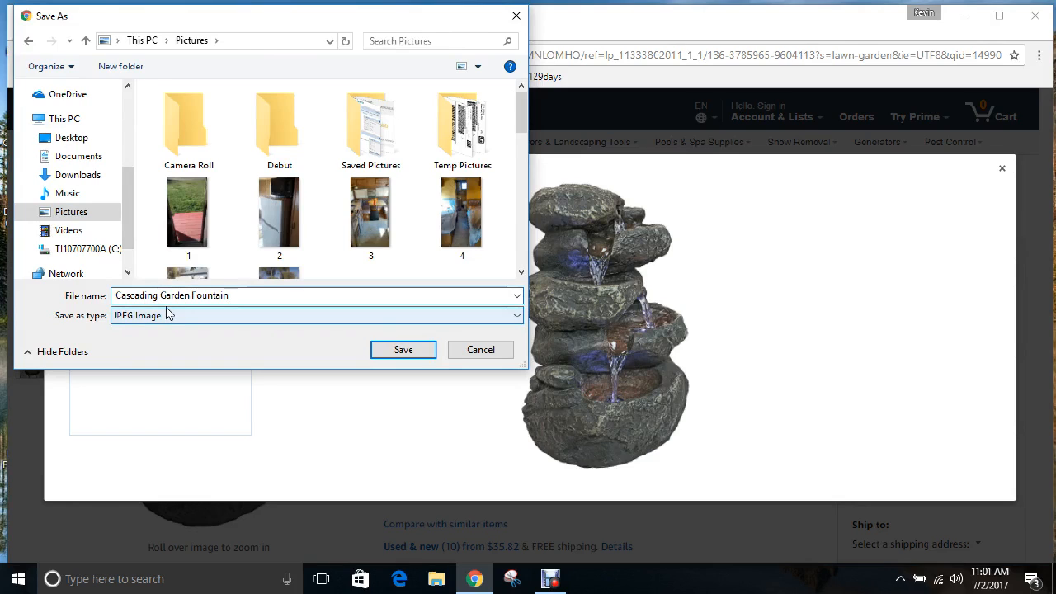
type("_")
key("Delete")
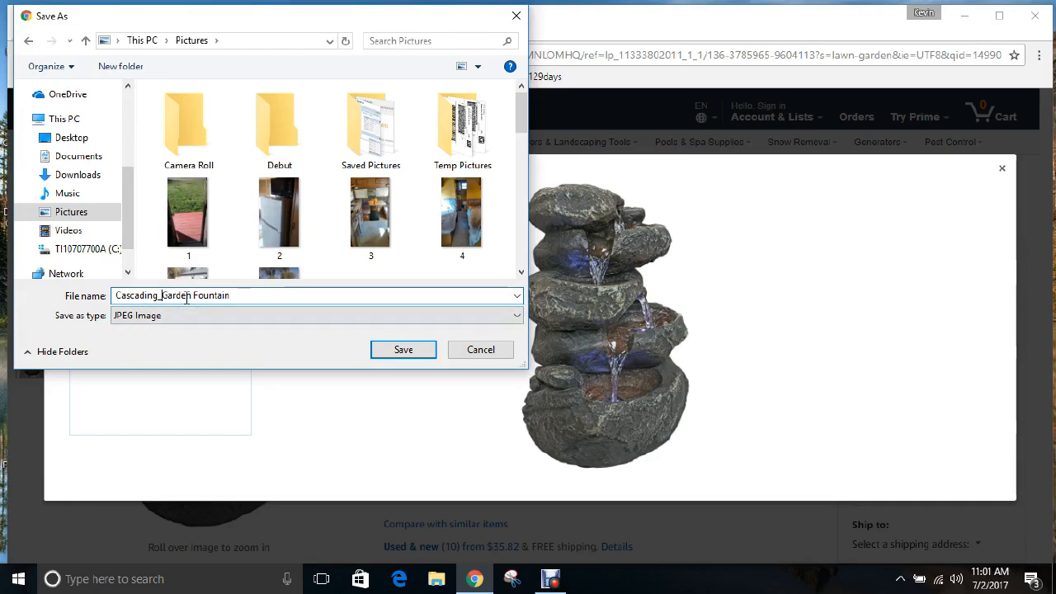
left_click(191, 295)
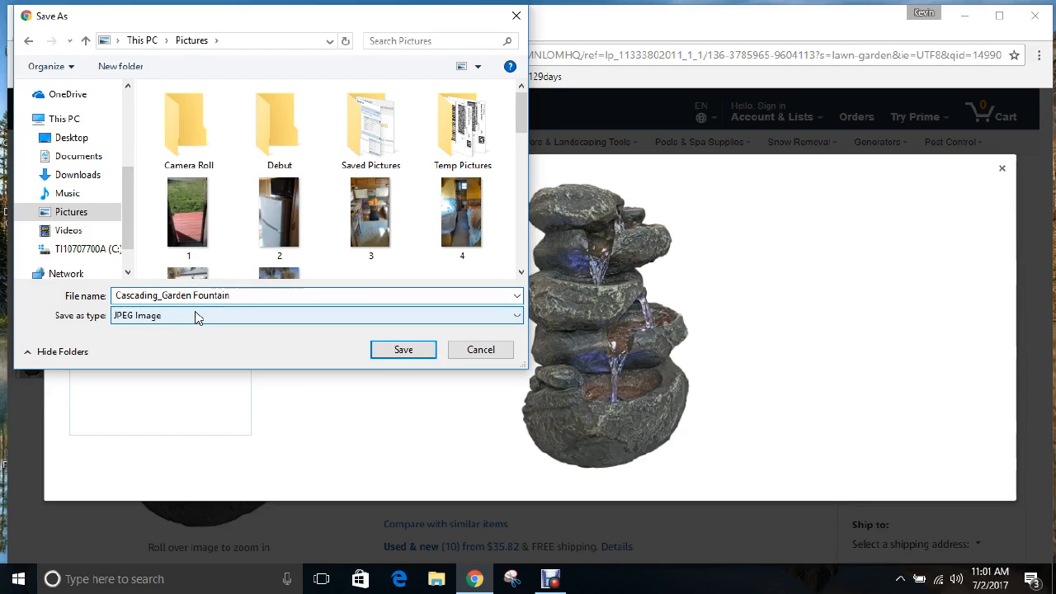
type("_")
key("Delete")
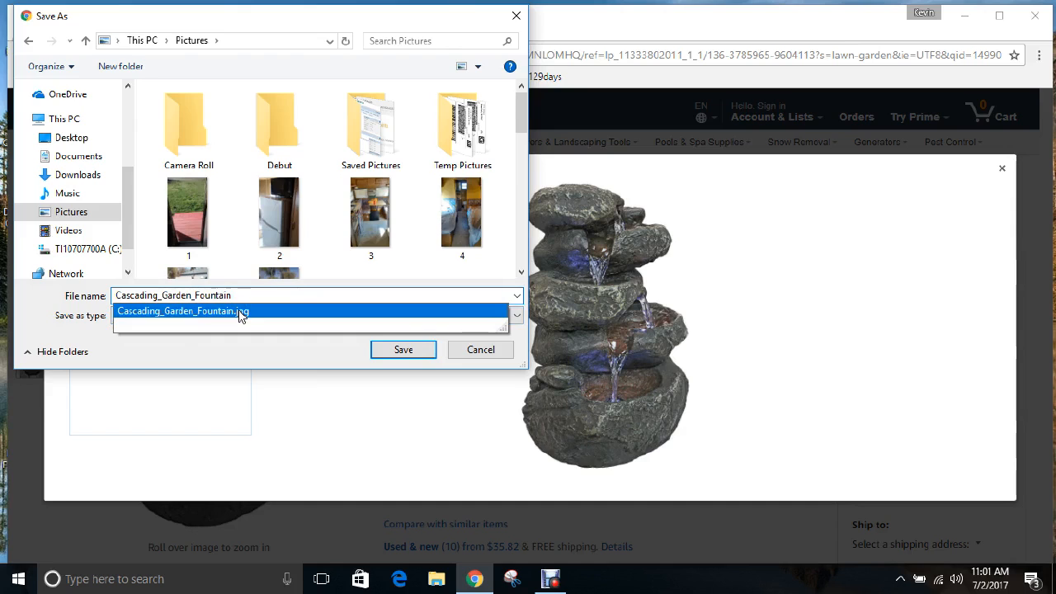
left_click(388, 351)
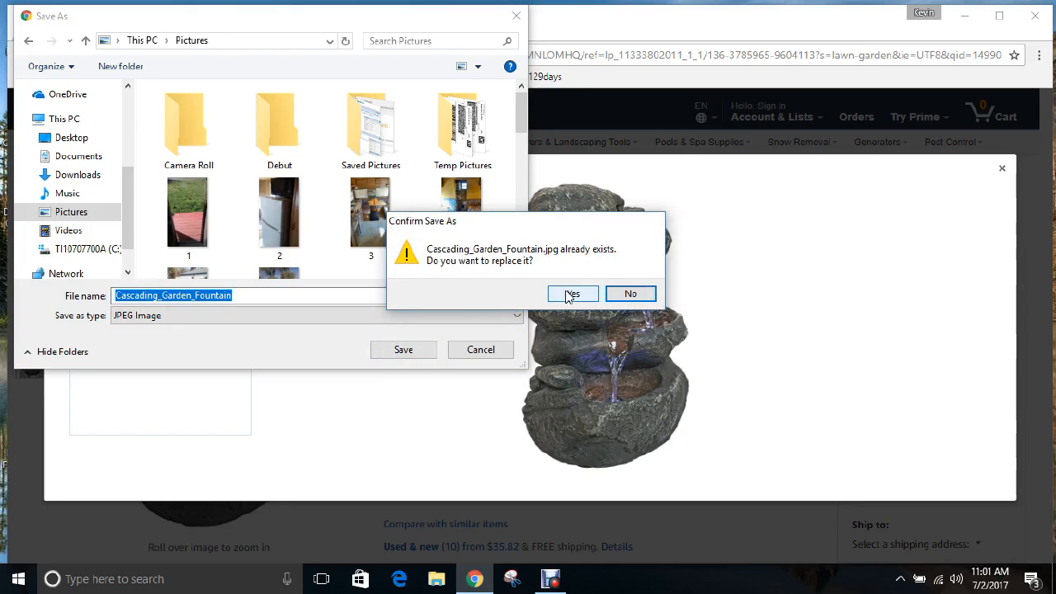
left_click(567, 295)
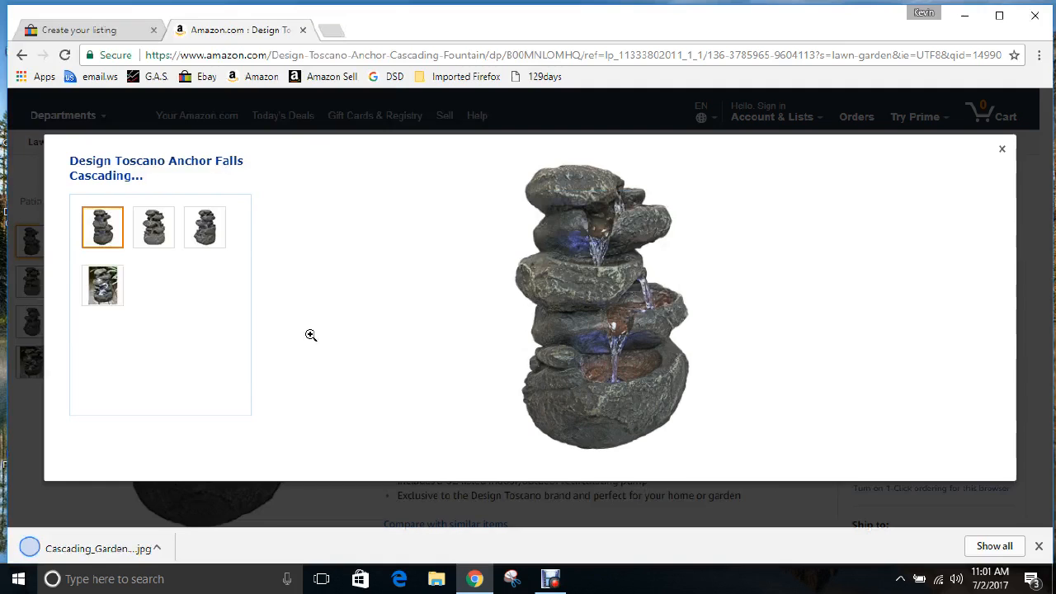
Upload Cascading_Garden_Fountain from Pictures as the eBay listing's main photo
left_click(116, 29)
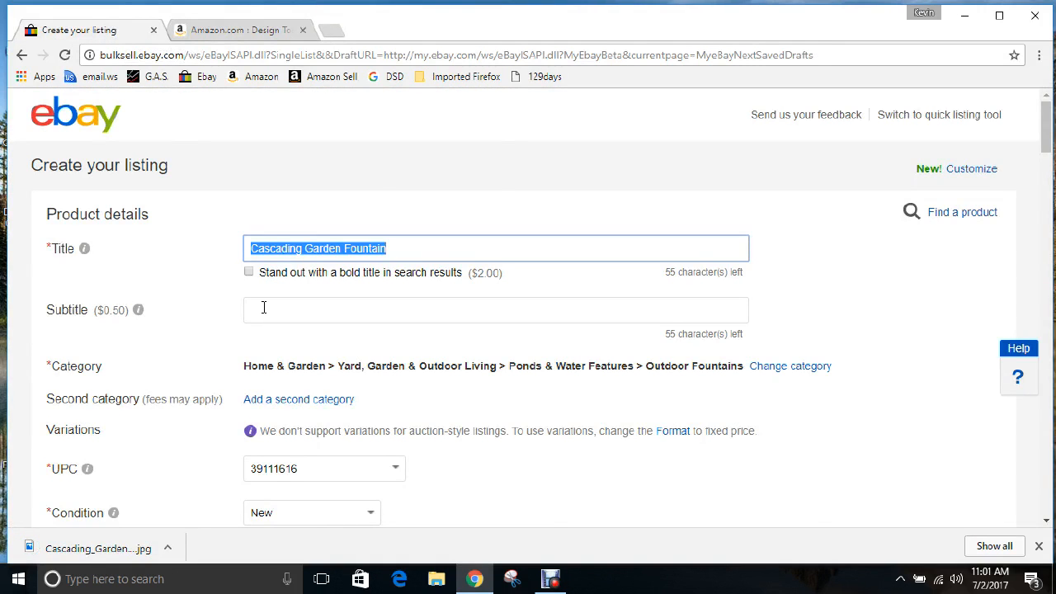
scroll(247, 306, "down", 3)
scroll(241, 309, "down", 1)
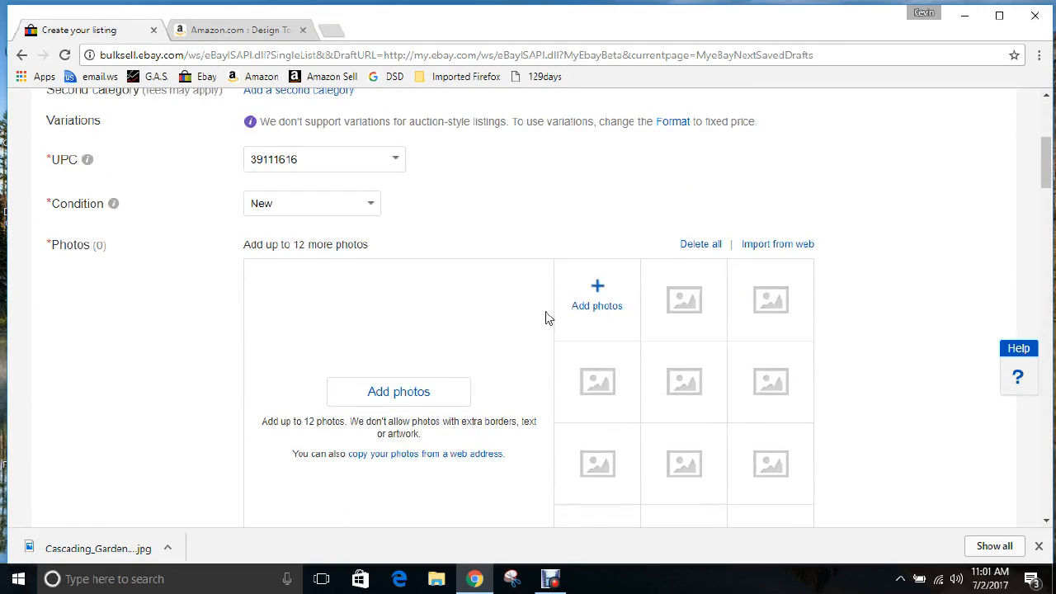
left_click(396, 396)
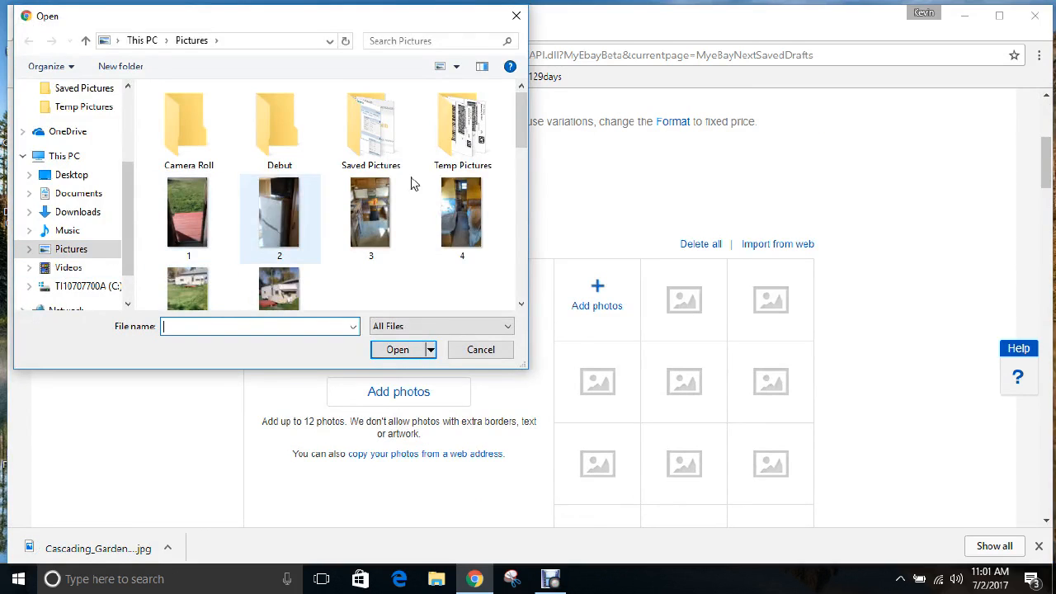
left_click_drag(521, 134, 520, 251)
left_click(462, 169)
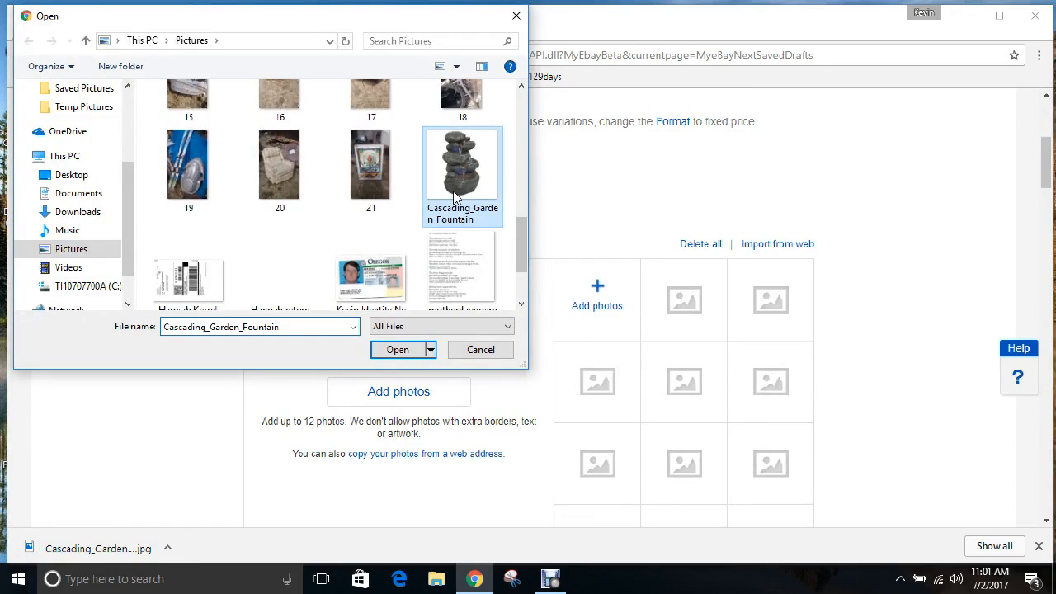
left_click(395, 352)
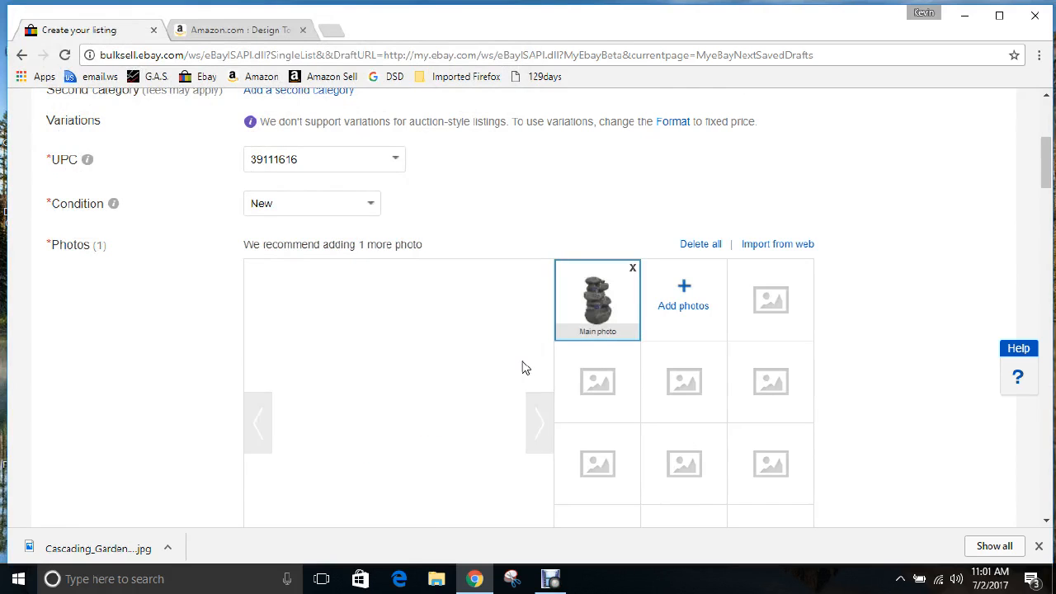
scroll(861, 363, "down", 1)
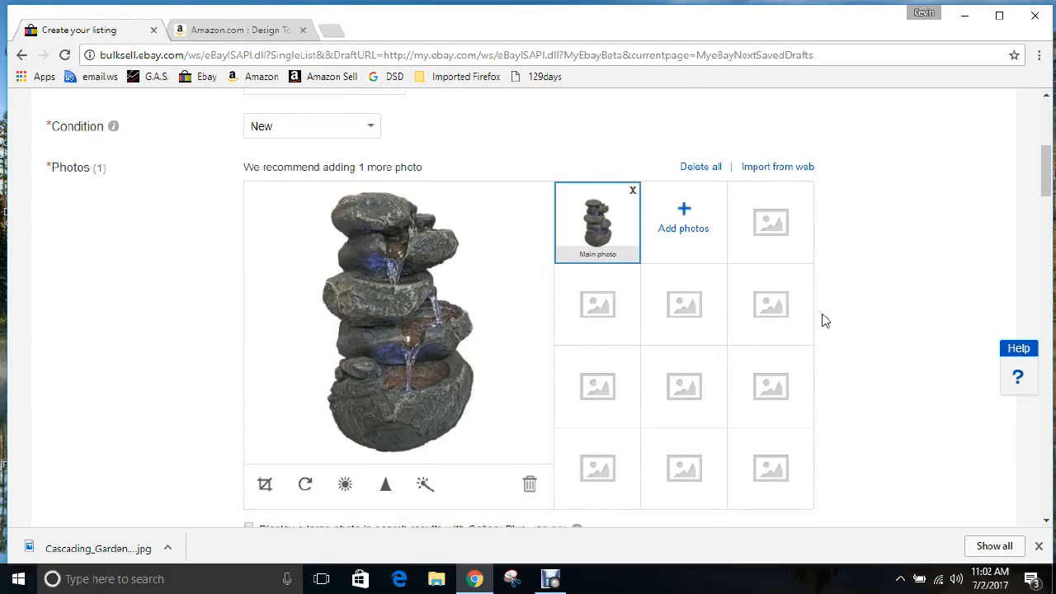
scroll(816, 324, "down", 1)
scroll(816, 324, "down", 3)
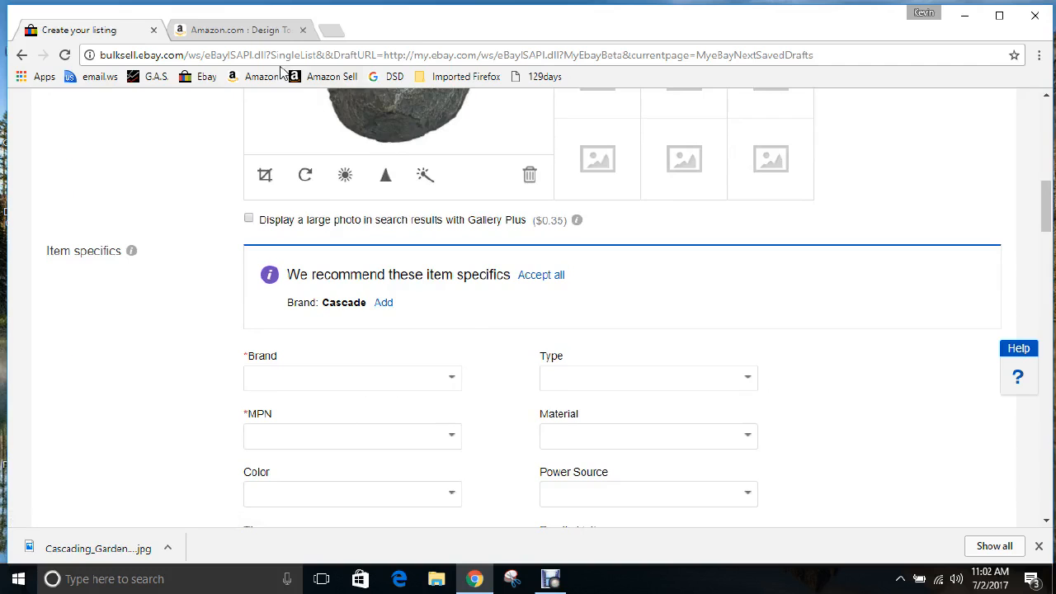
Copy 'Design Toscano' from the Amazon title and paste it as the eBay Brand
left_click(244, 33)
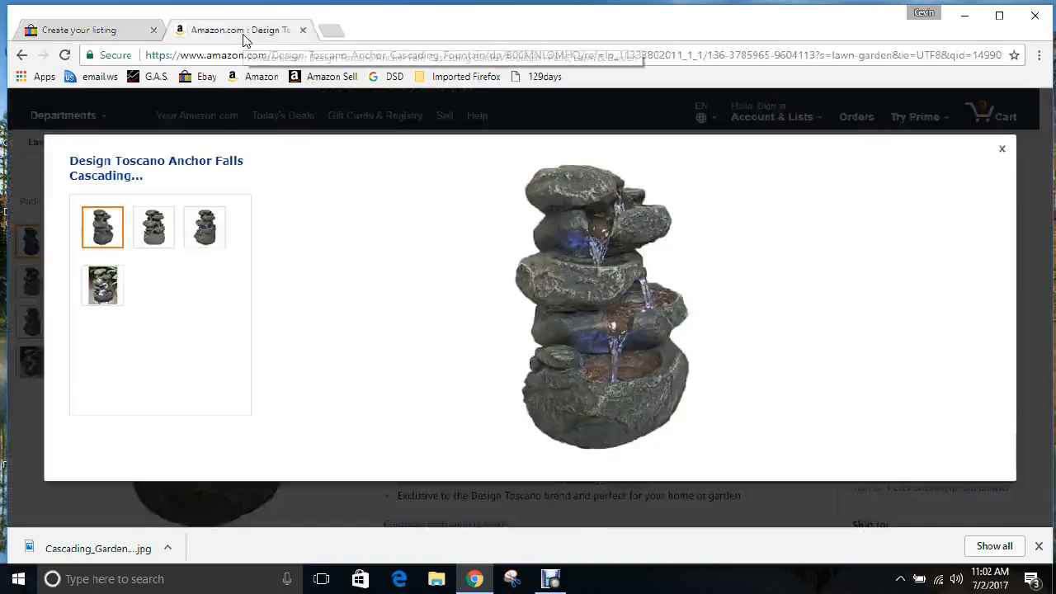
left_click(1001, 154)
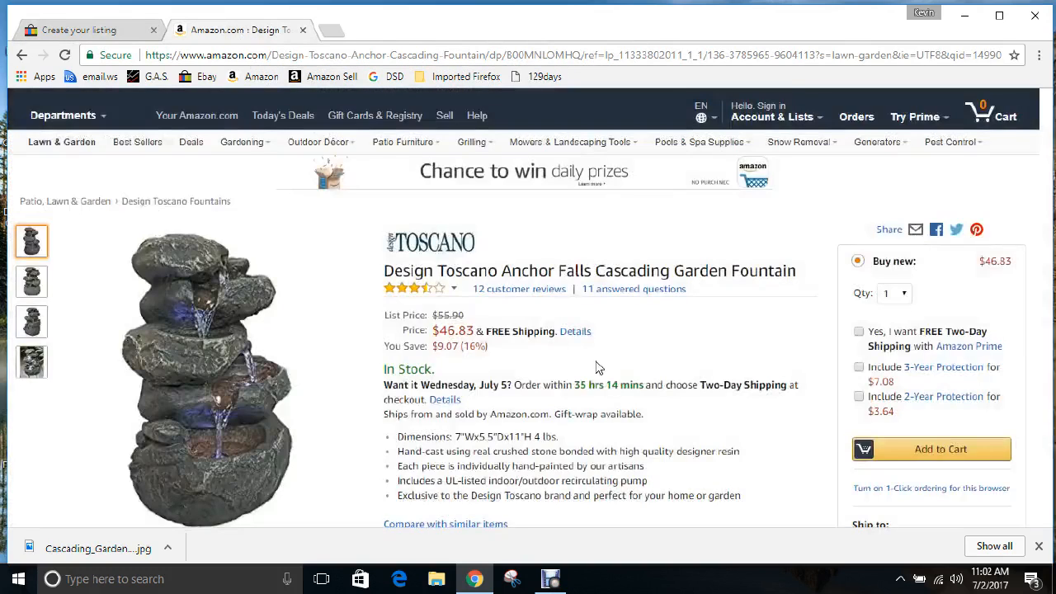
left_click_drag(497, 271, 384, 271)
key("ctrl+c")
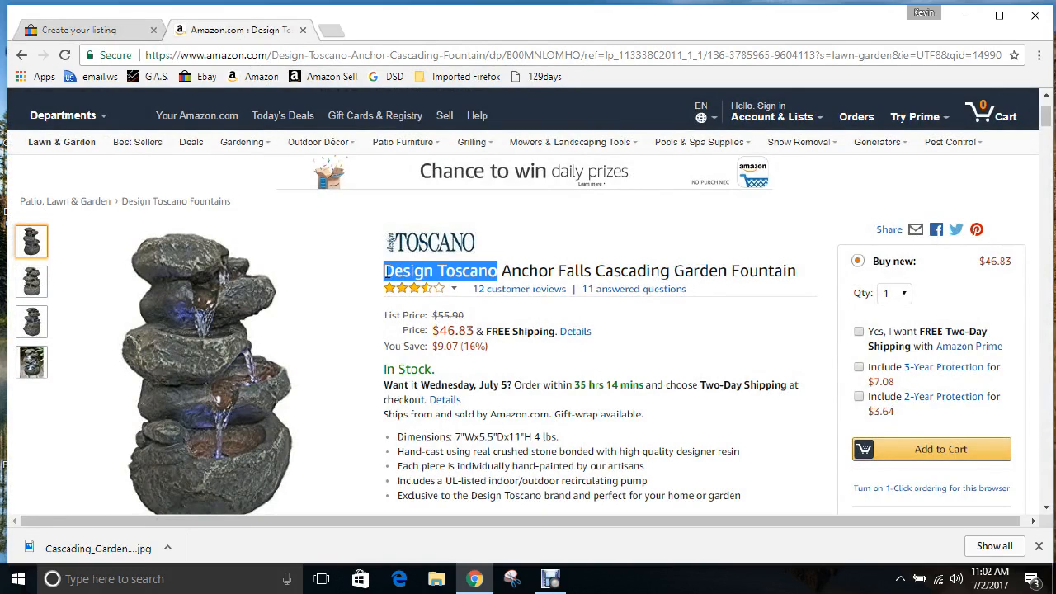
left_click(117, 33)
left_click(280, 379)
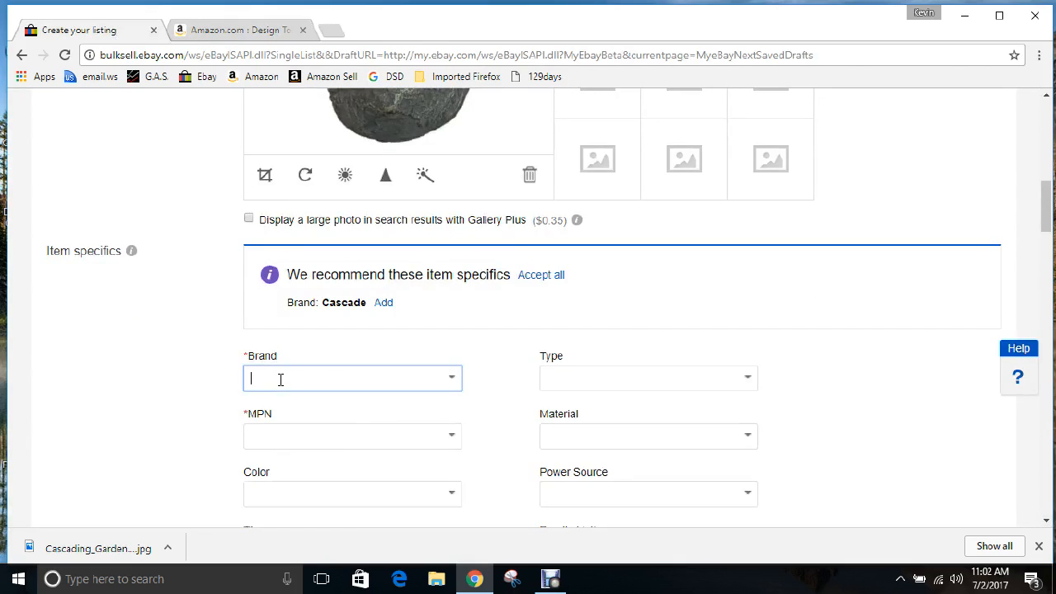
key("ctrl+v")
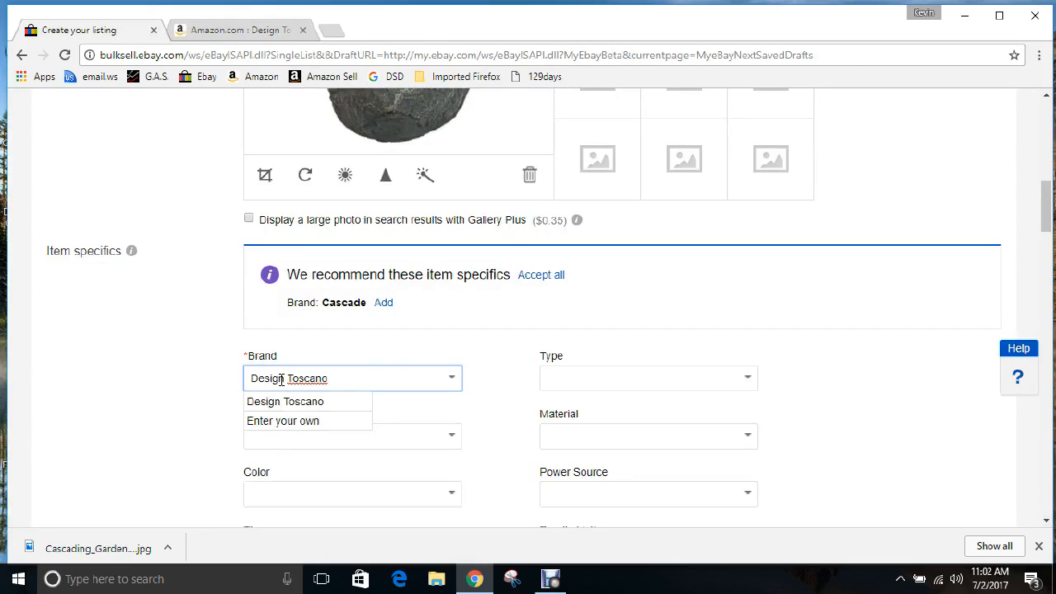
Set the fountain Type to Free Standing Fountain
left_click(749, 381)
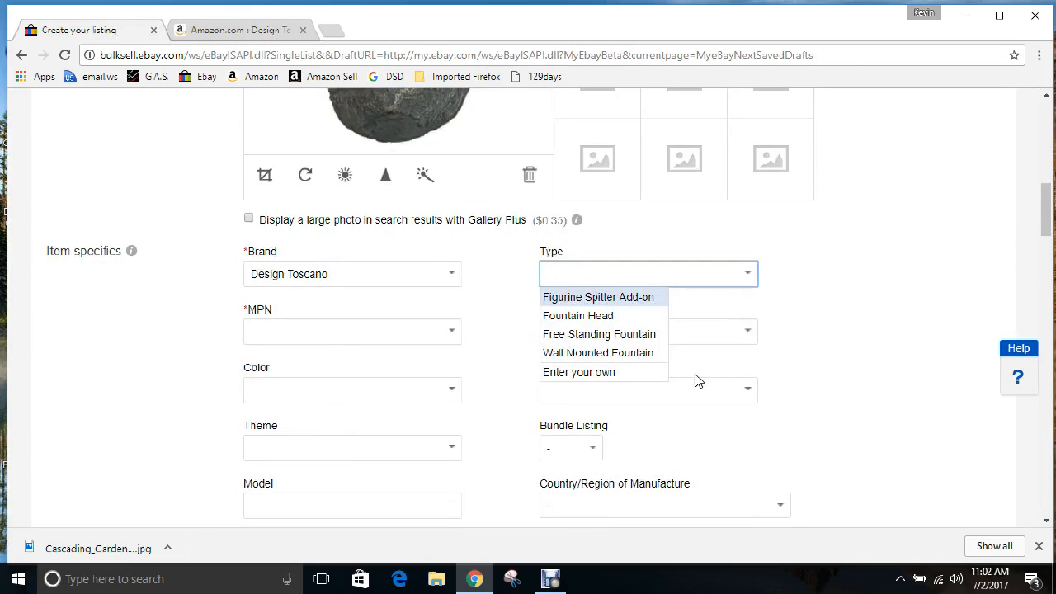
left_click(632, 335)
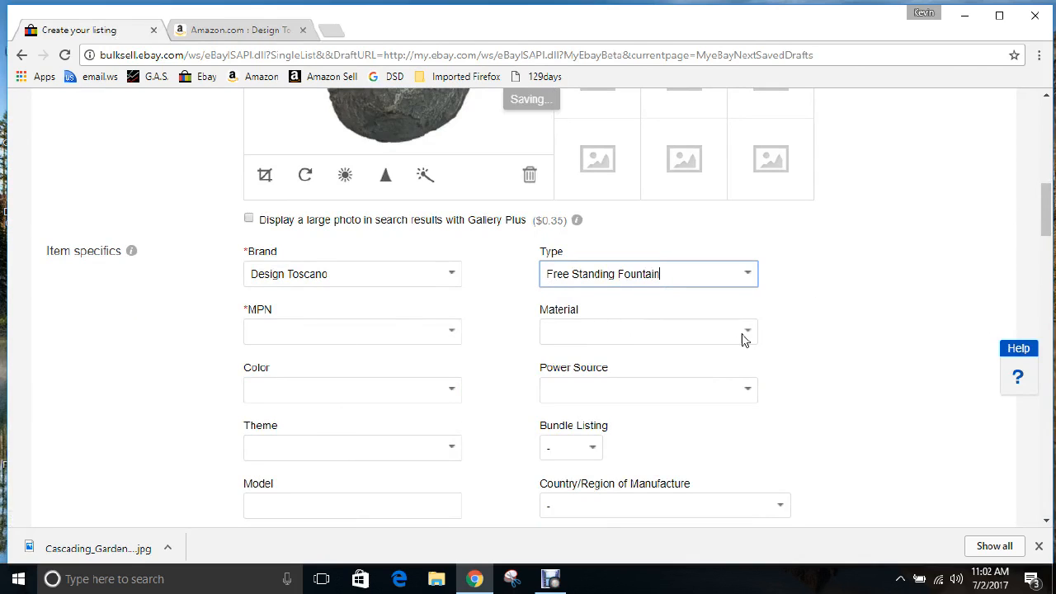
left_click(231, 31)
scroll(577, 408, "down", 2)
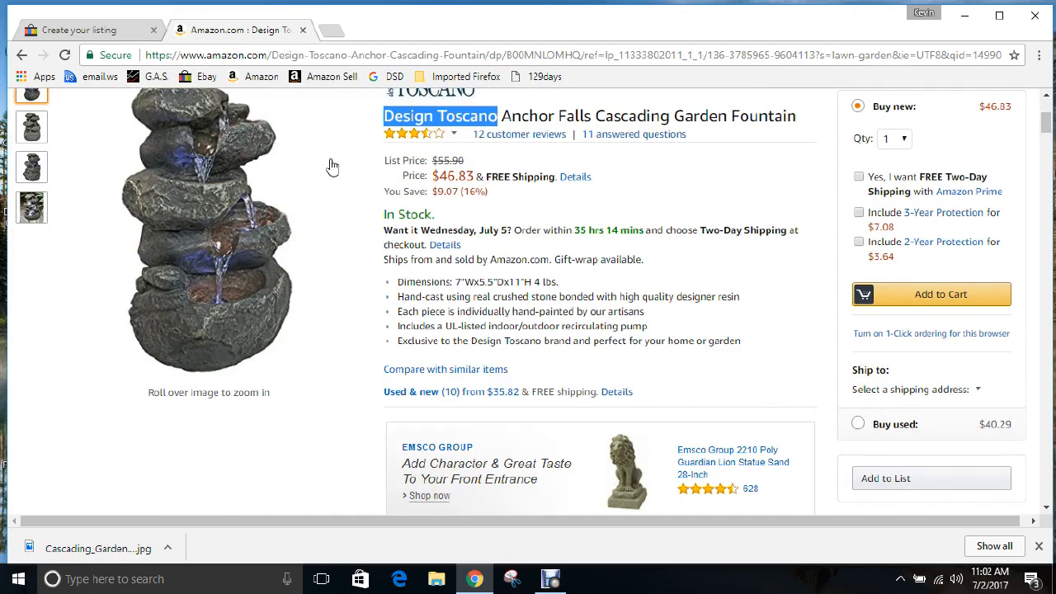
left_click(113, 30)
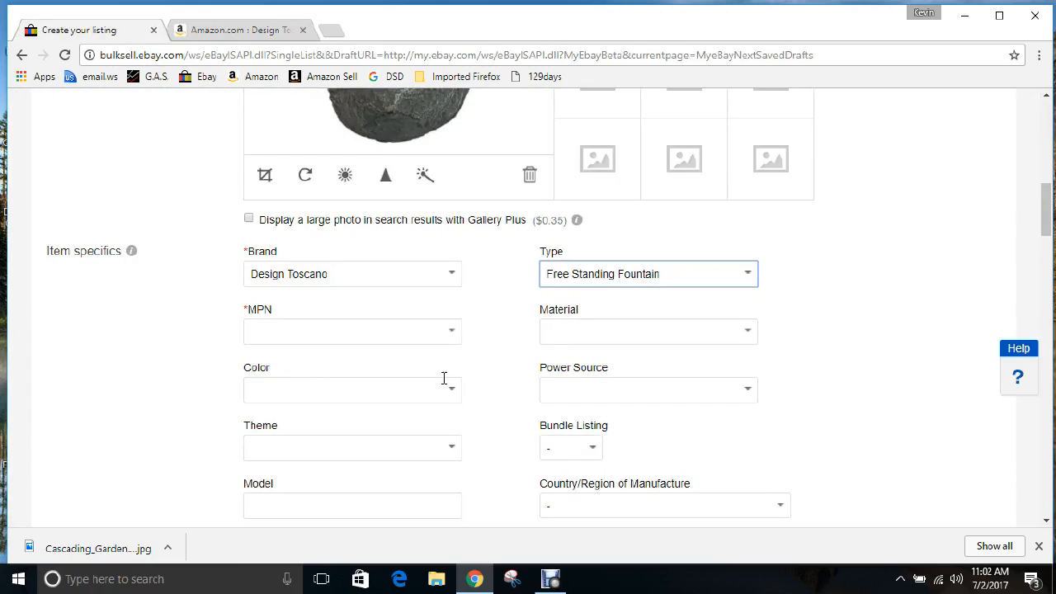
Copy part number DW35127 from Amazon's Technical Details and go back to the eBay form
left_click(220, 31)
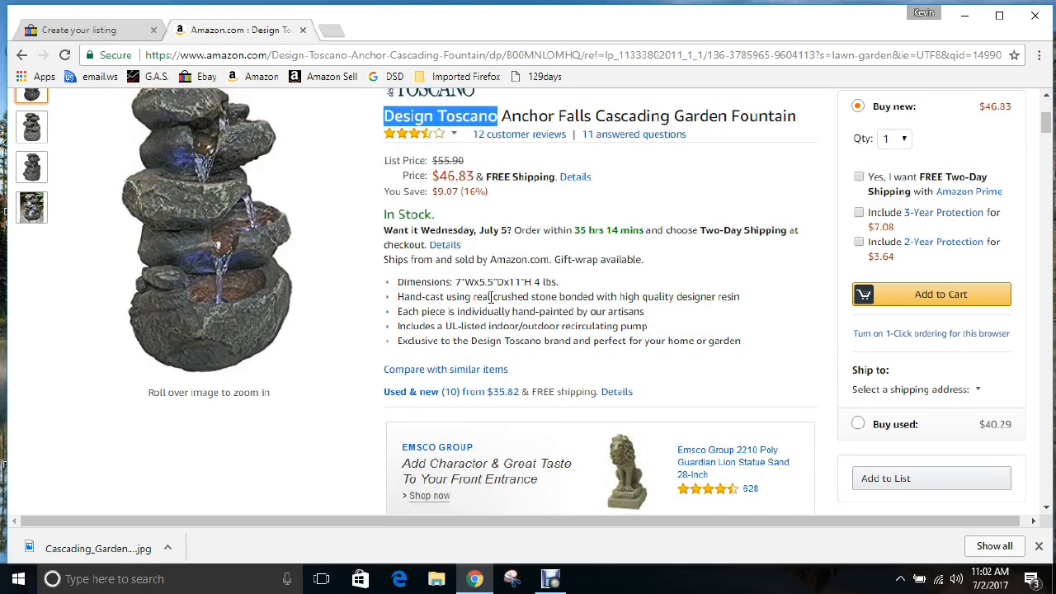
scroll(490, 302, "down", 15)
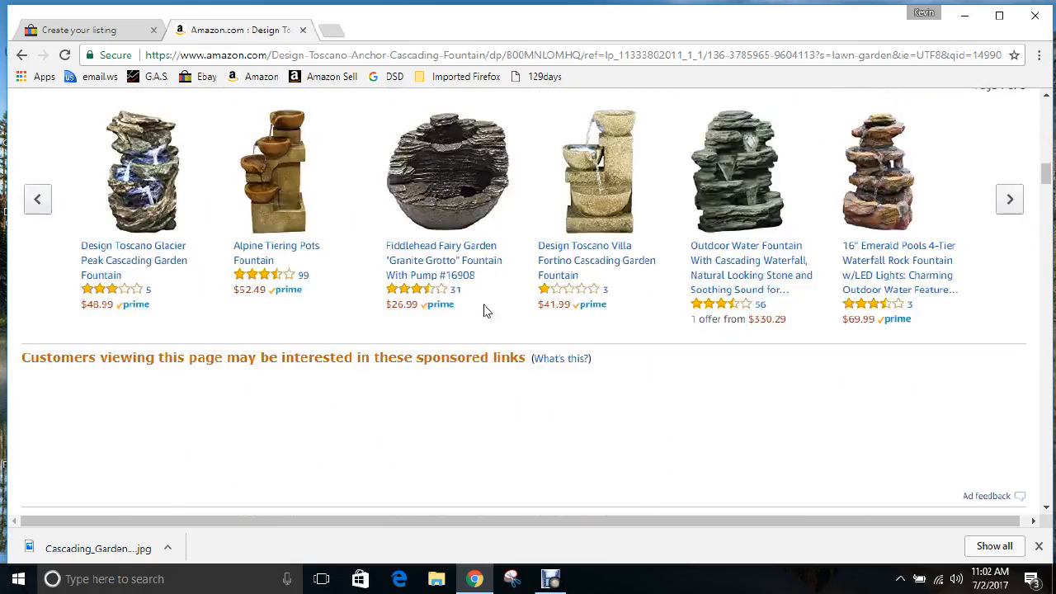
scroll(484, 305, "down", 4)
scroll(483, 310, "down", 8)
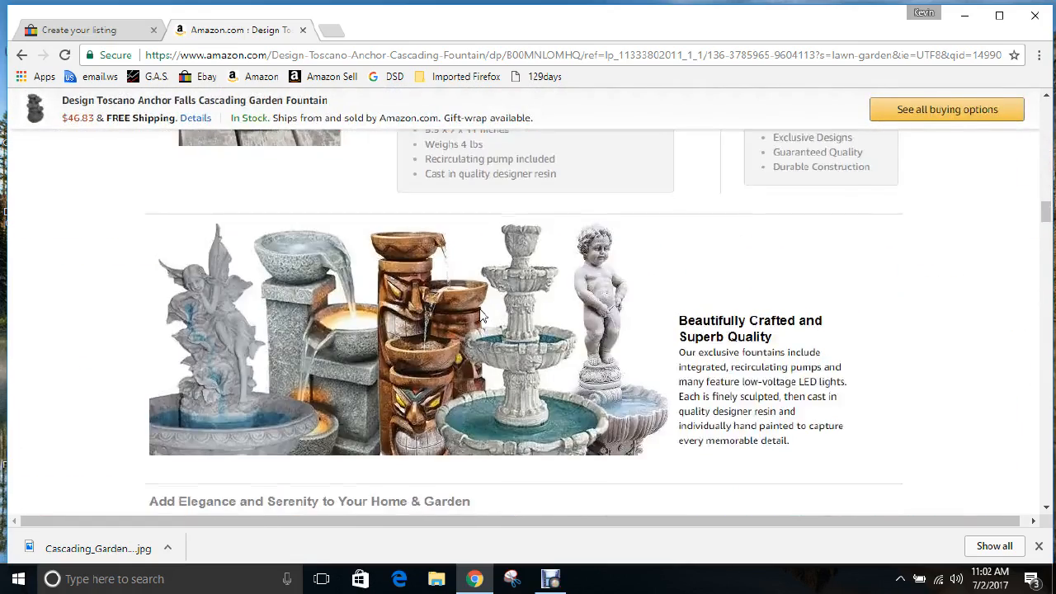
scroll(485, 317, "down", 7)
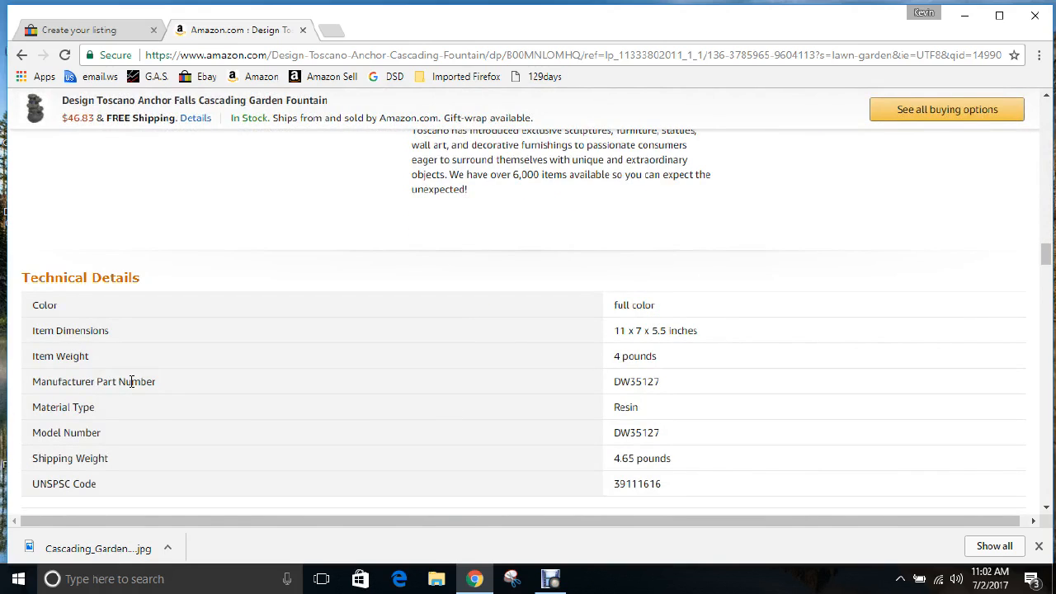
double_click(638, 381)
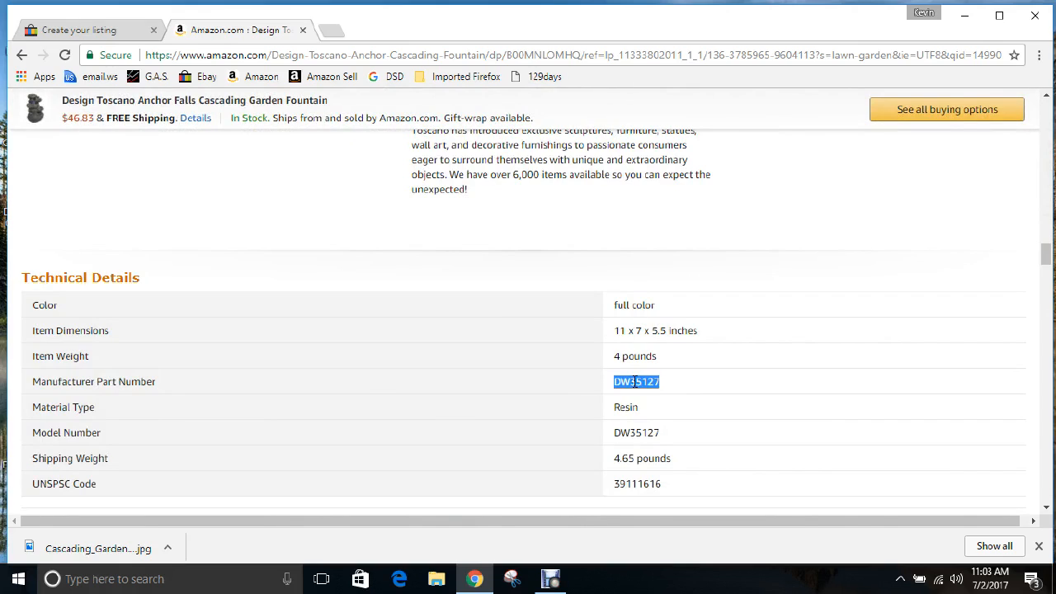
right_click(636, 381)
left_click(664, 392)
left_click(130, 33)
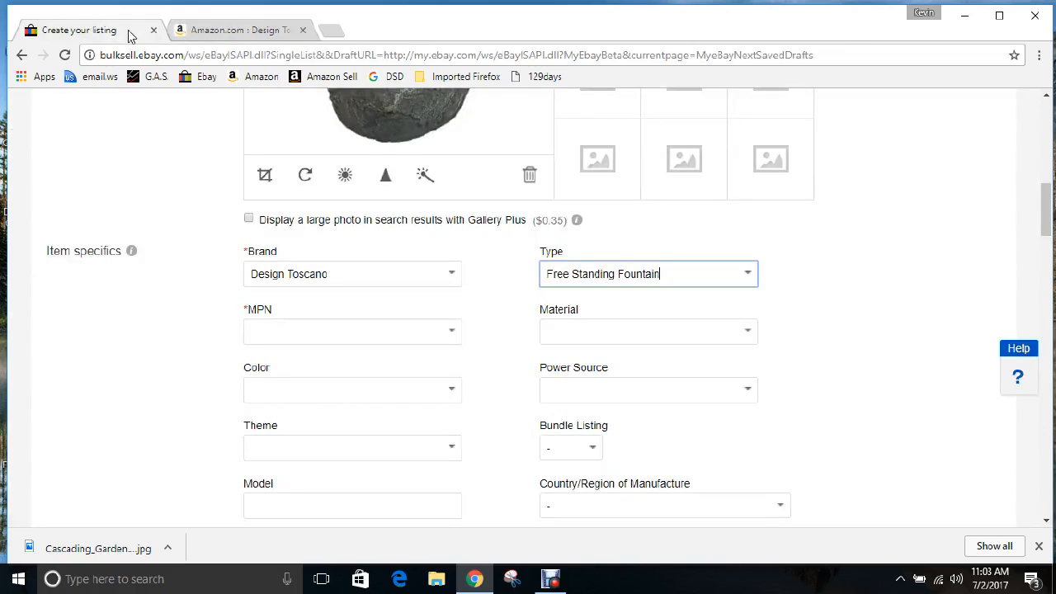
Paste DW35127 as the MPN and choose Plastic/Resin as the material
left_click(271, 328)
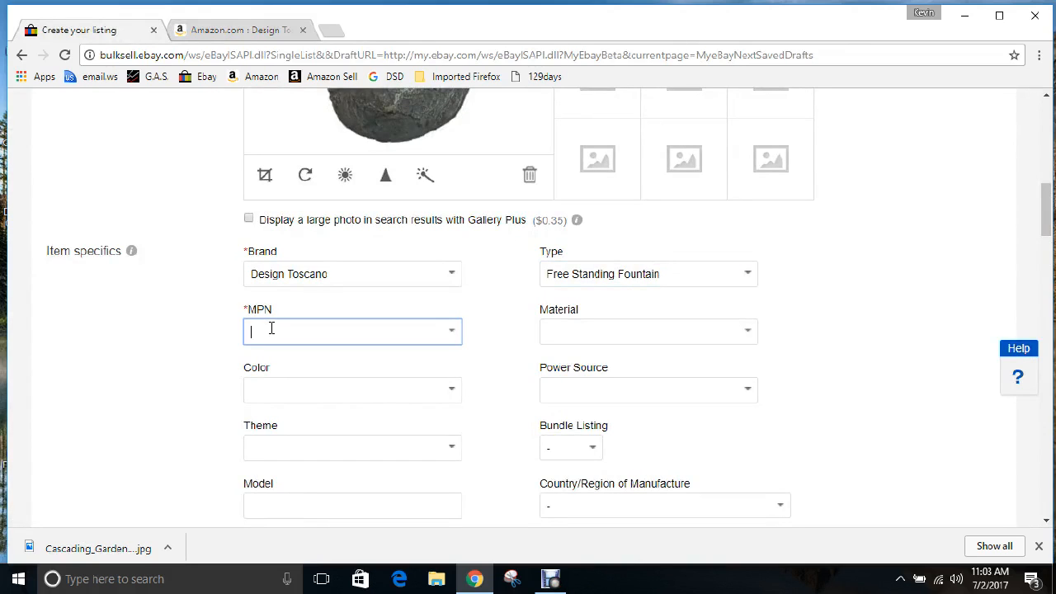
key("ctrl+v")
left_click(565, 333)
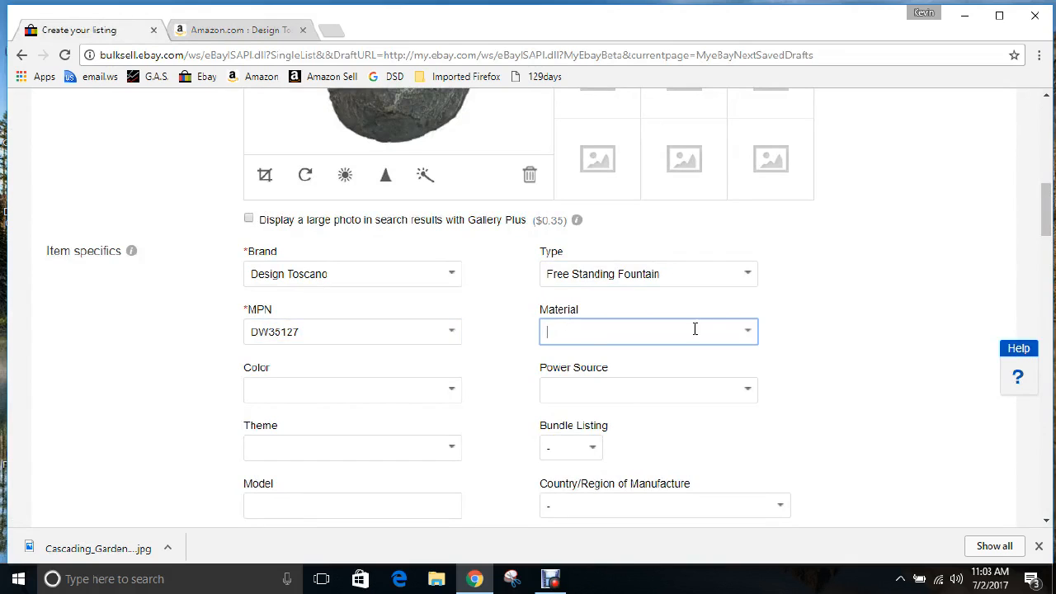
left_click(747, 332)
scroll(676, 380, "down", 3)
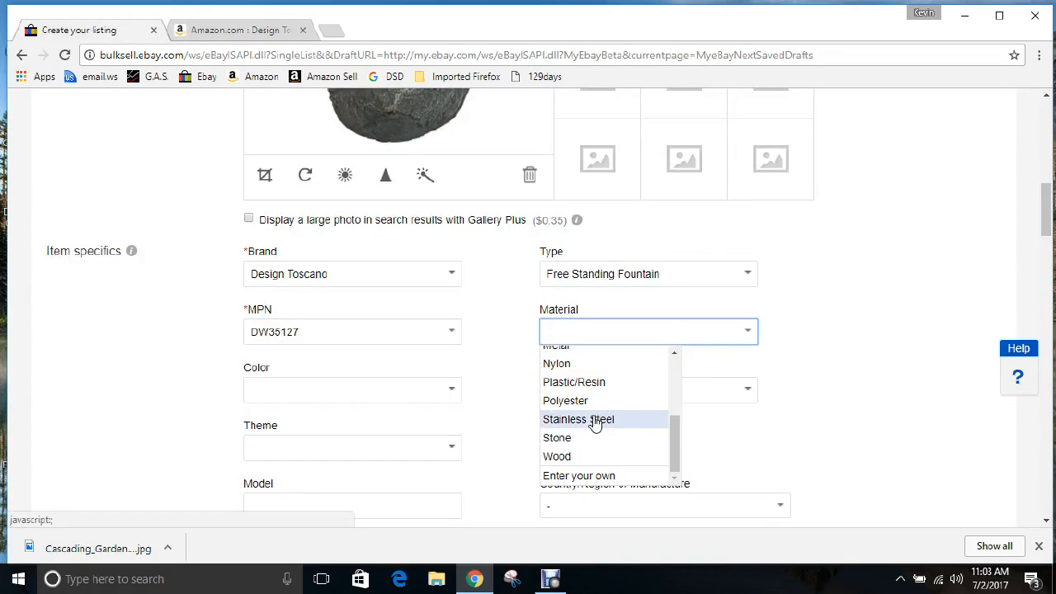
left_click(596, 384)
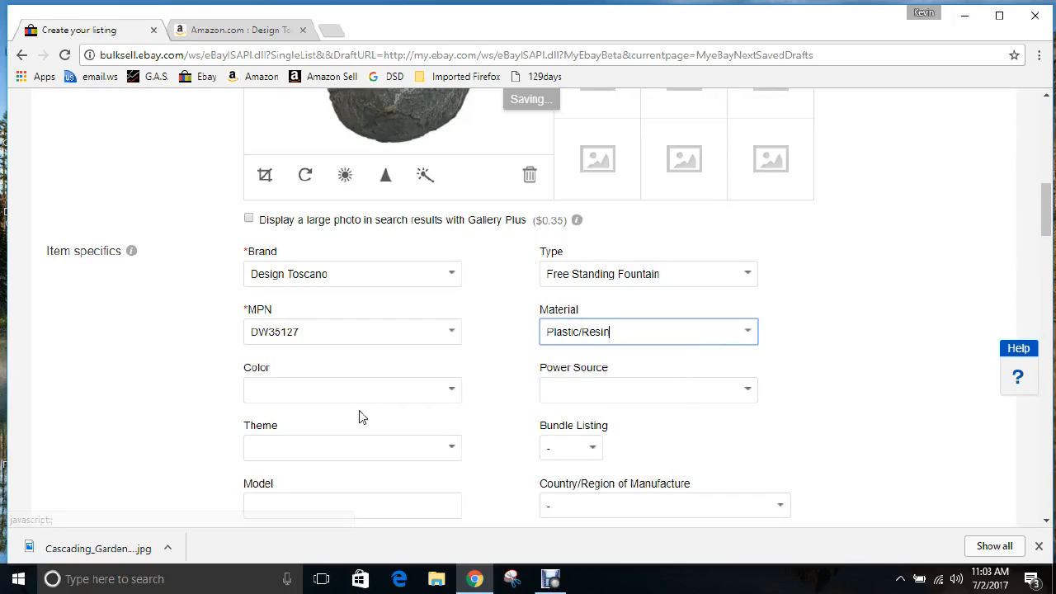
Set the color to Gray
left_click(272, 393)
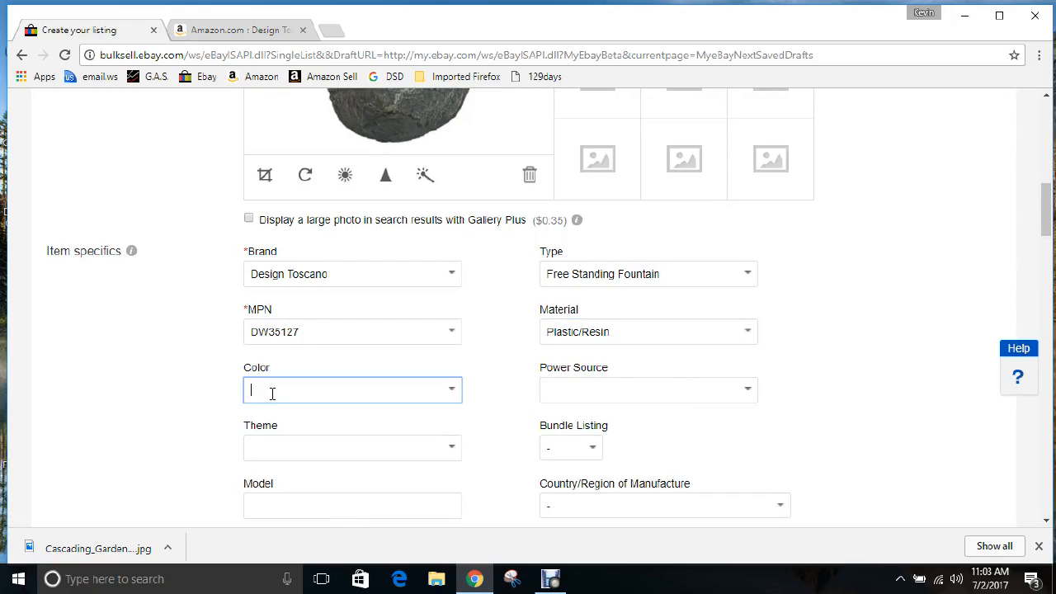
type("Gr")
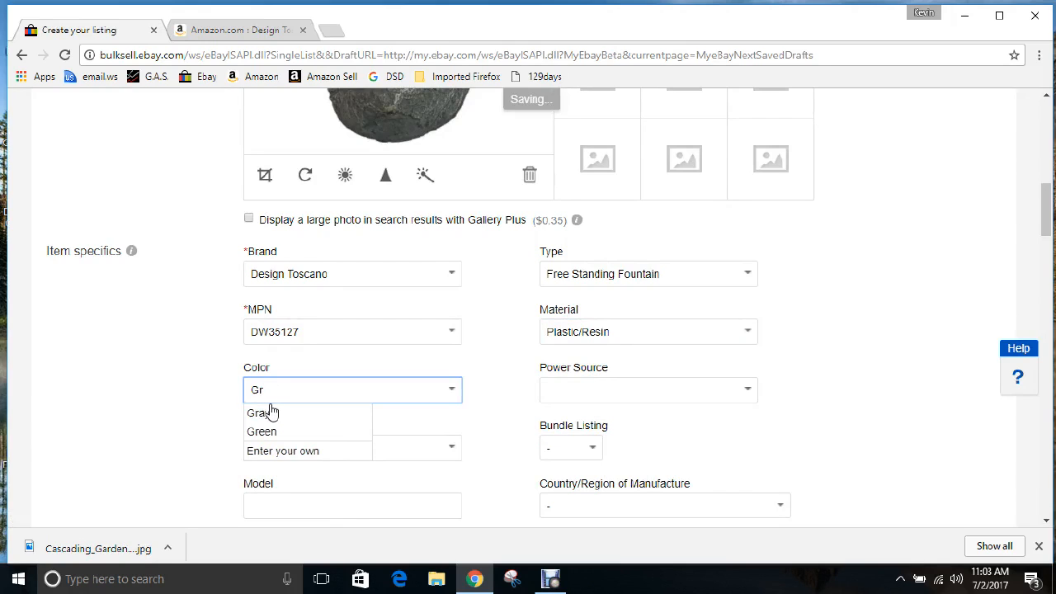
left_click(272, 412)
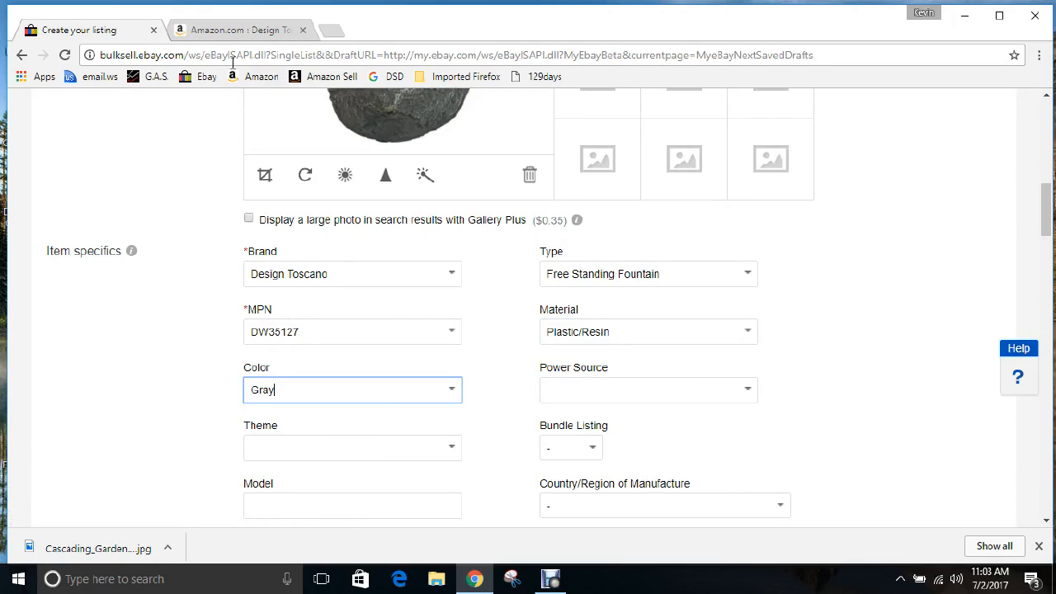
Scroll Amazon's fountain page to its product description and product information (5.5 x 7 x 11 inches, 4 pounds)
left_click(232, 31)
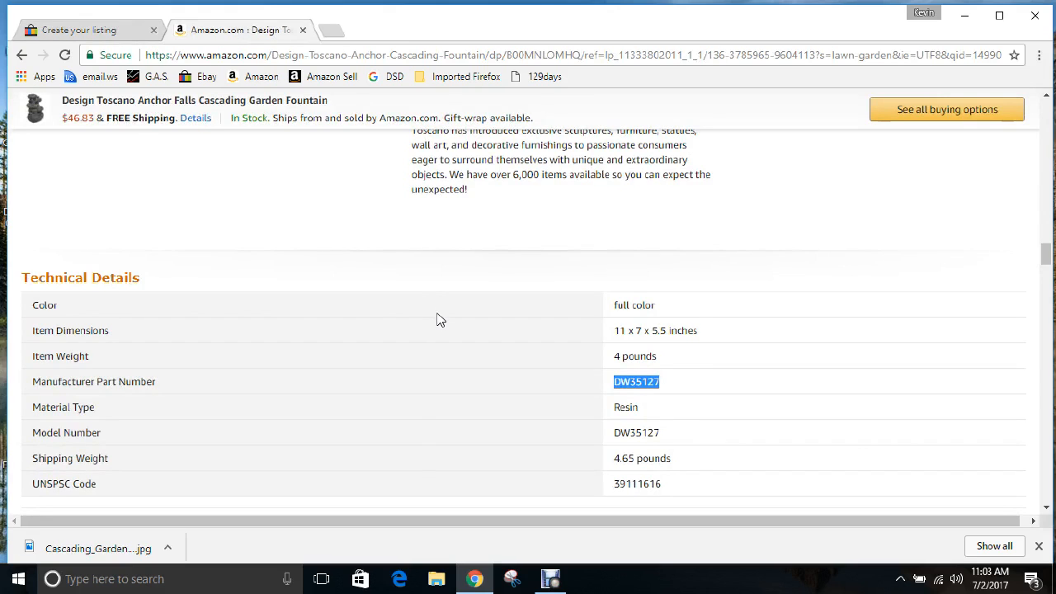
scroll(439, 325, "up", 4)
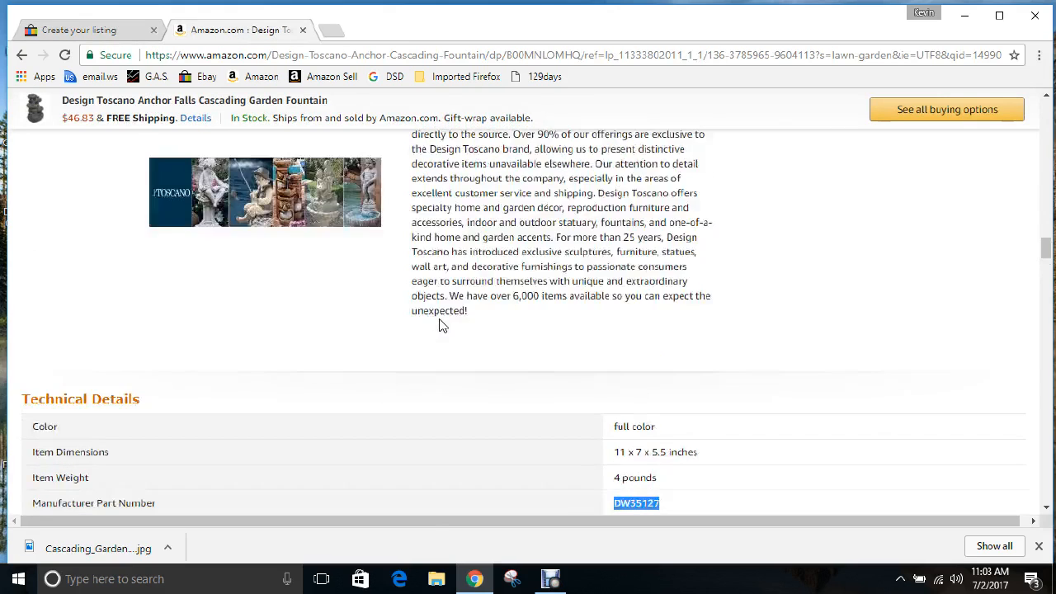
scroll(439, 324, "up", 10)
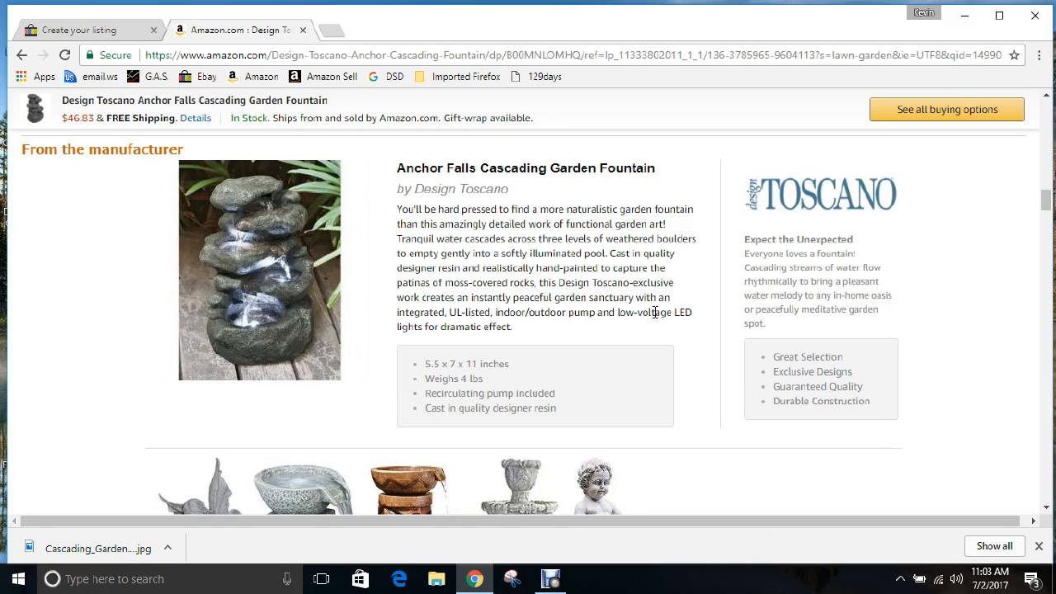
scroll(668, 316, "down", 3)
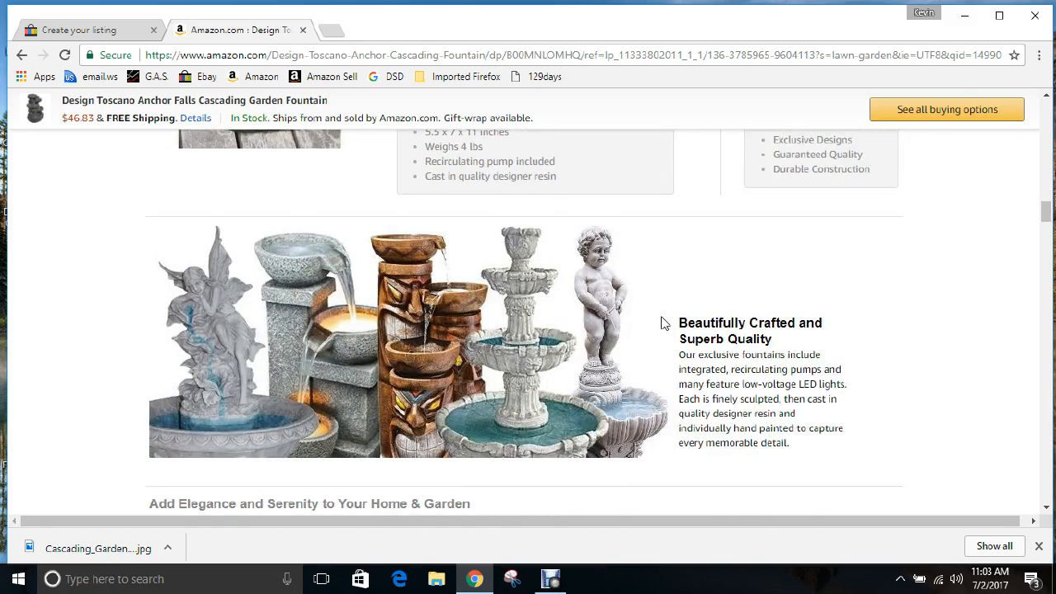
scroll(664, 322, "down", 3)
scroll(648, 331, "down", 7)
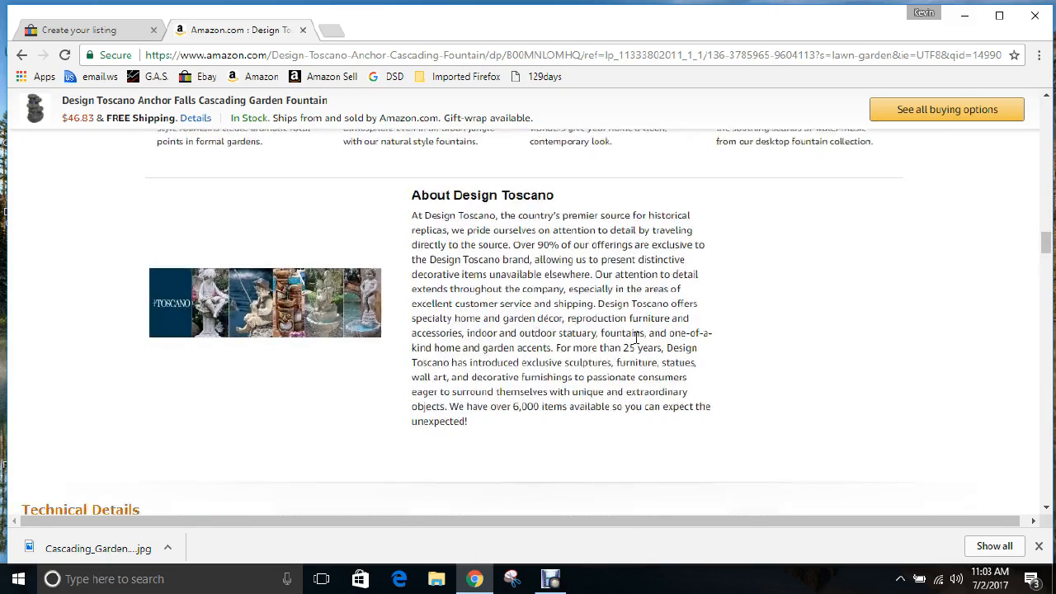
scroll(632, 338, "down", 3)
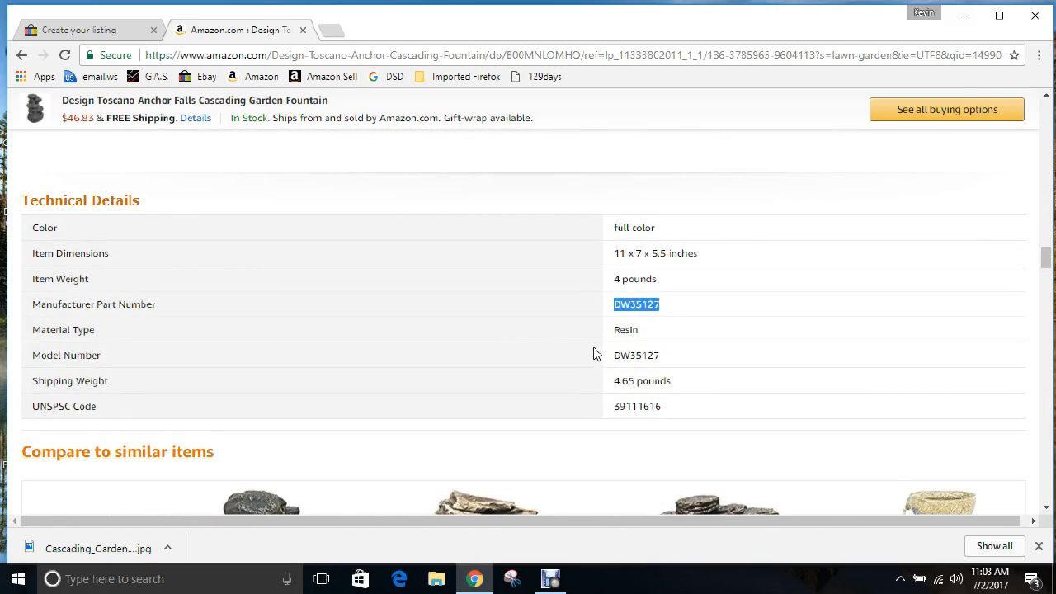
scroll(587, 353, "down", 1)
scroll(585, 352, "down", 5)
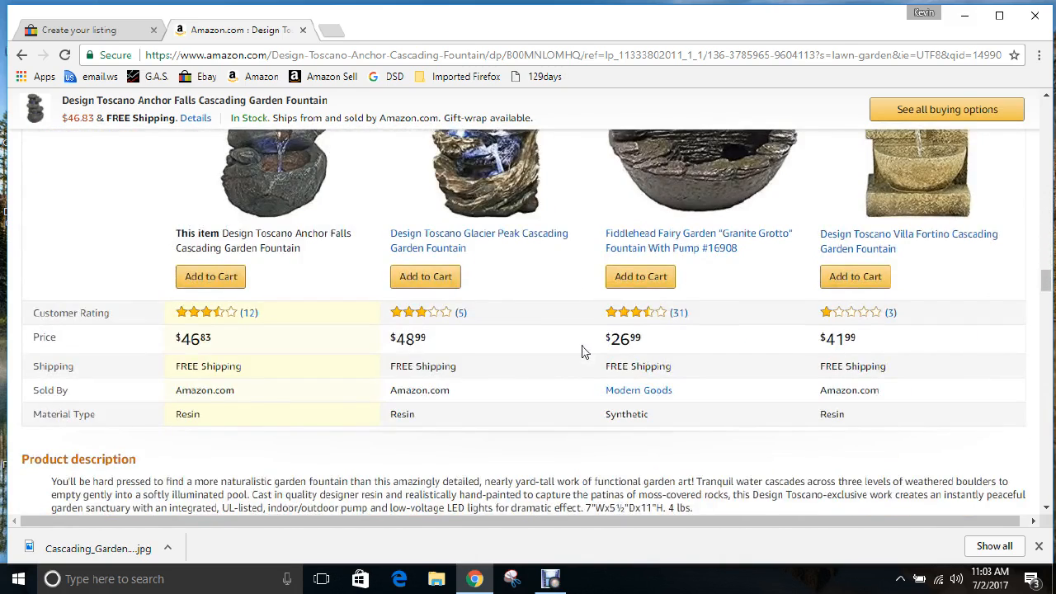
scroll(582, 353, "down", 1)
scroll(582, 353, "down", 1)
scroll(450, 391, "down", 1)
scroll(450, 391, "down", 3)
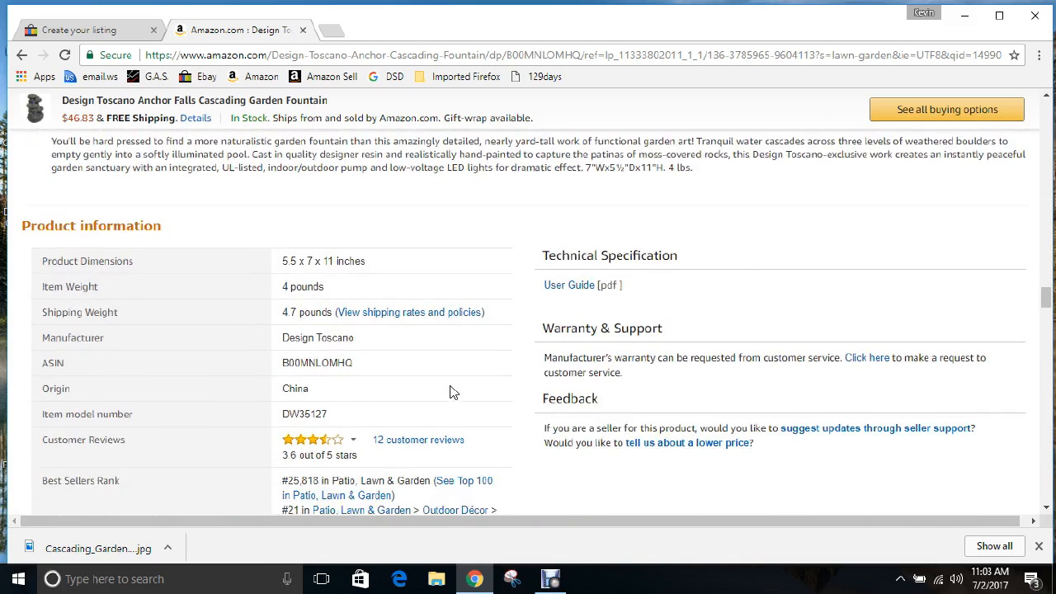
scroll(450, 391, "up", 2)
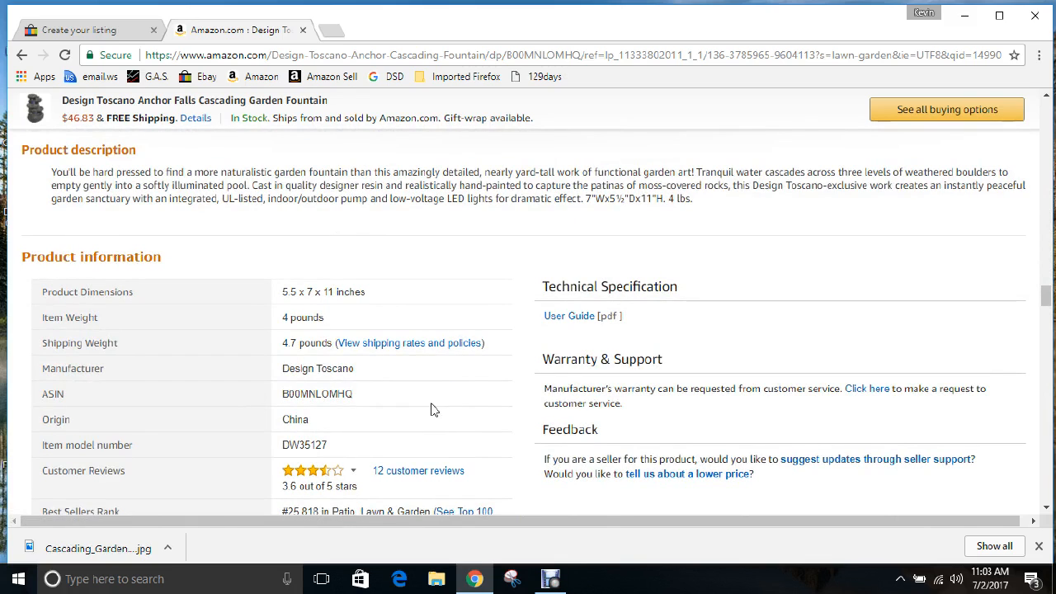
scroll(320, 342, "up", 1)
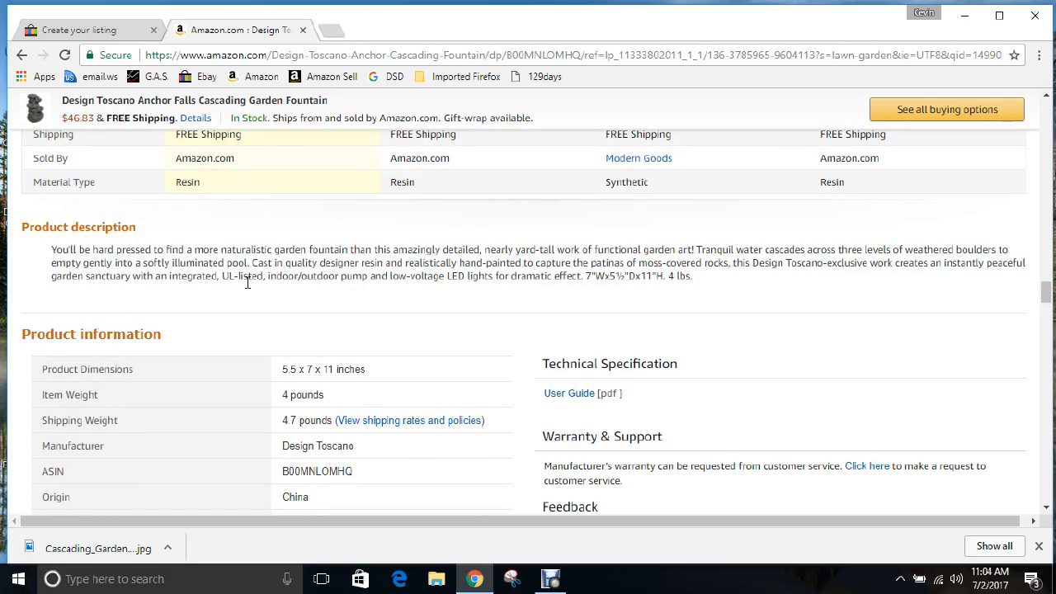
Set the eBay item specific Power Source to Electric
left_click(91, 31)
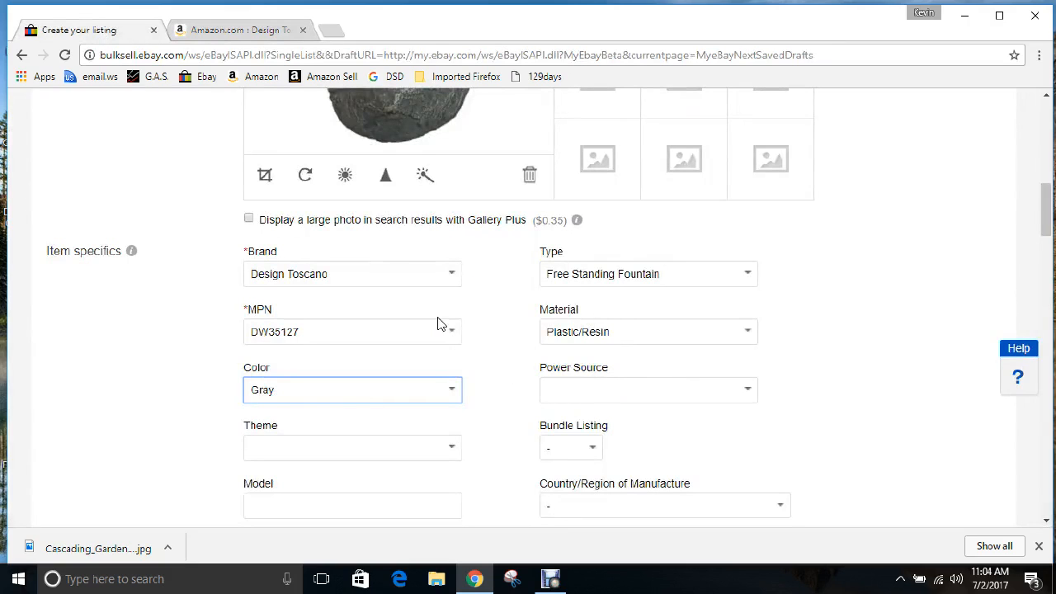
left_click(747, 392)
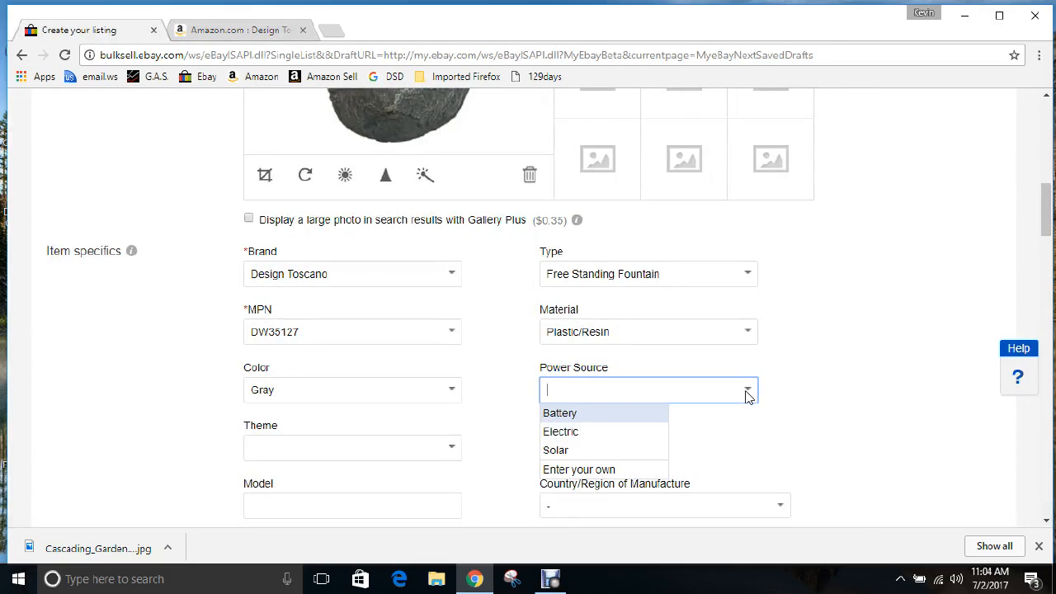
left_click(574, 431)
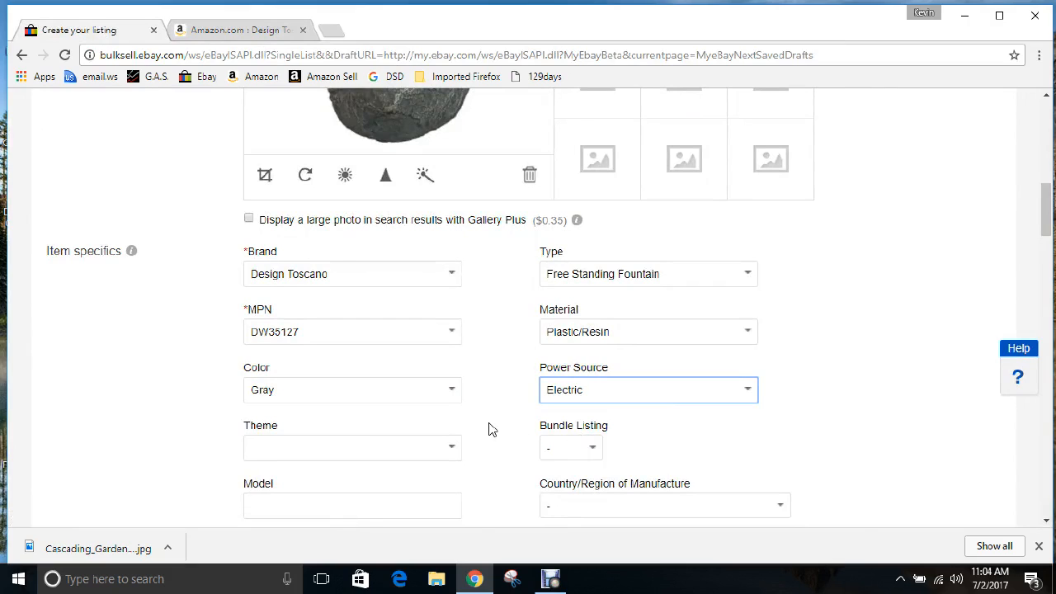
scroll(492, 427, "down", 1)
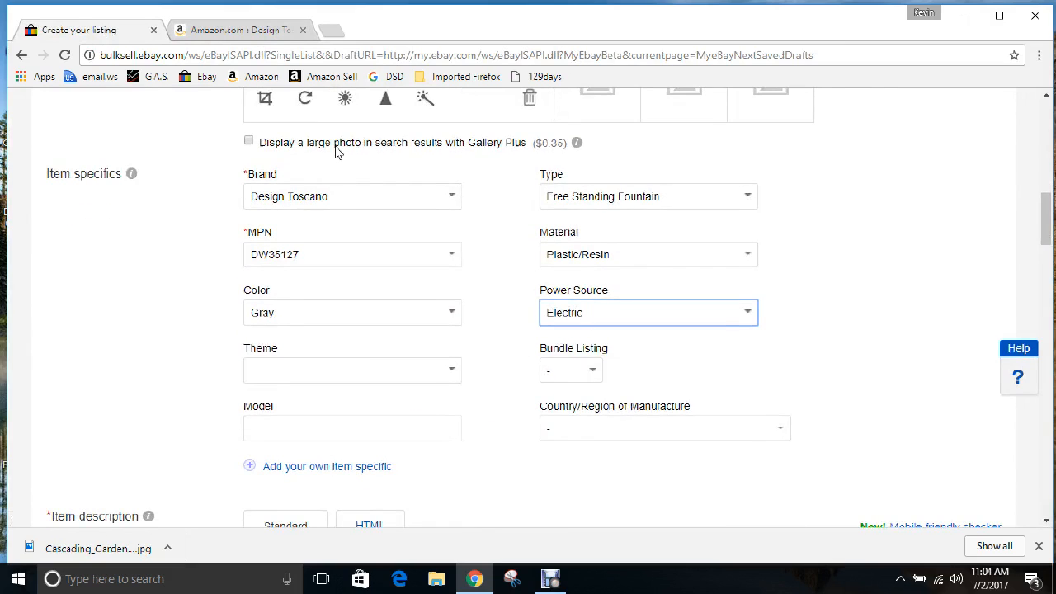
Copy the item model number DW35127 from the Amazon product page
left_click(200, 25)
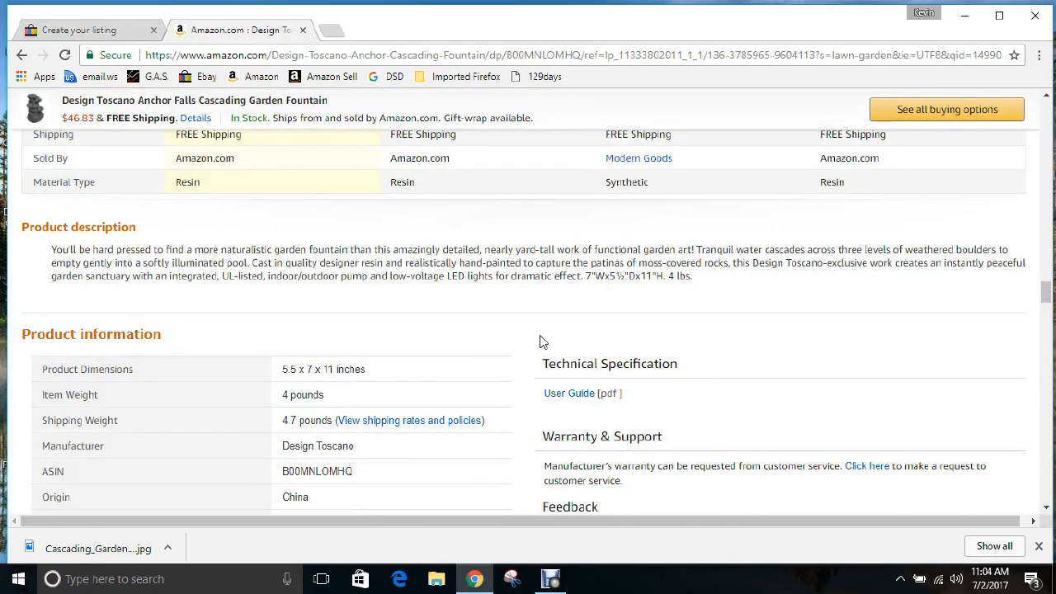
scroll(540, 343, "down", 1)
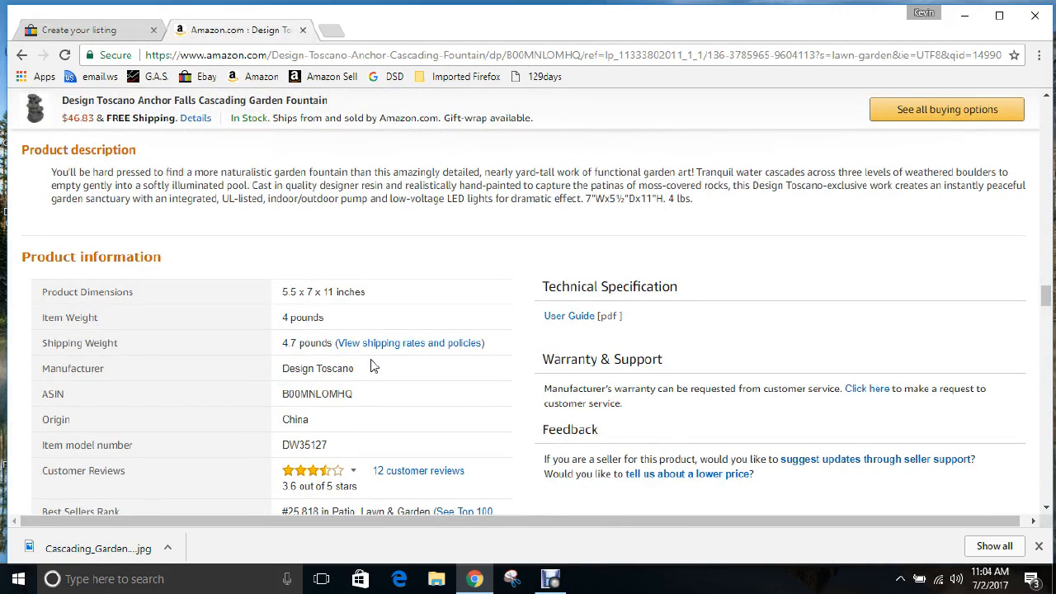
scroll(371, 365, "down", 1)
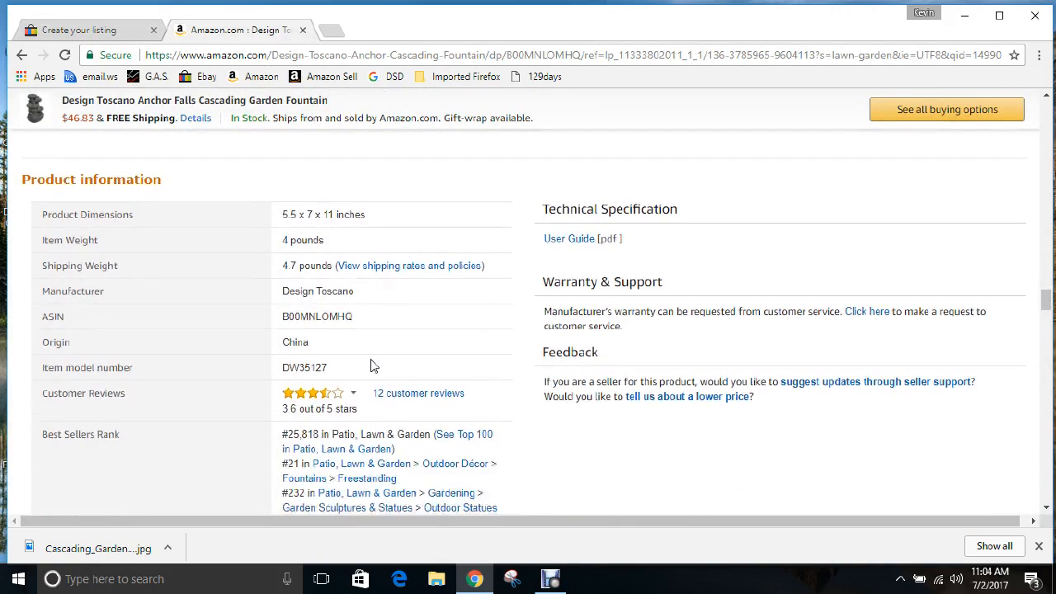
double_click(313, 368)
right_click(313, 370)
left_click(344, 381)
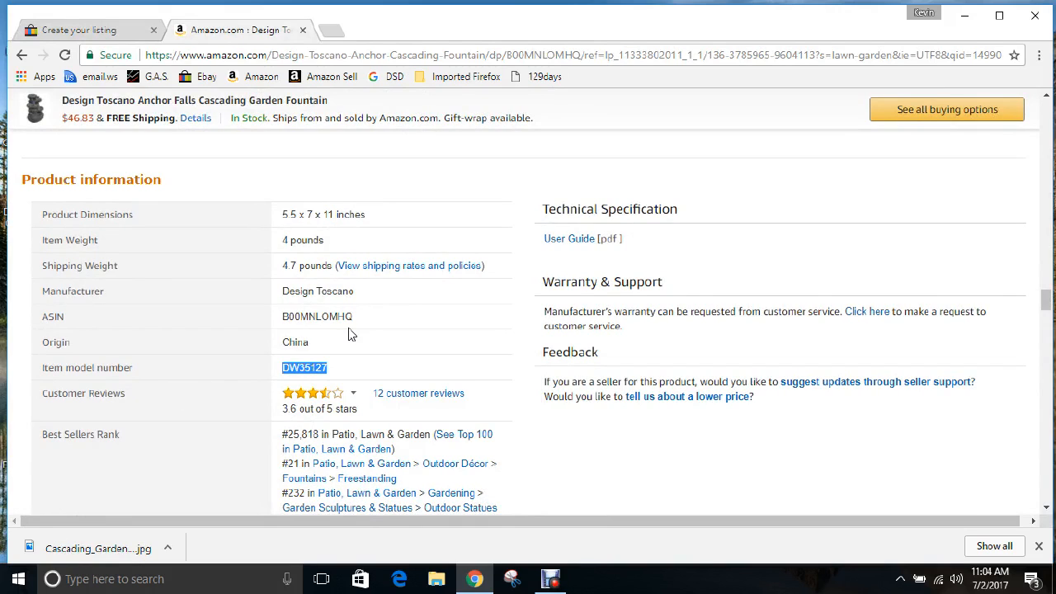
Paste DW35127 into eBay's Model field, leaving Theme empty
left_click(125, 31)
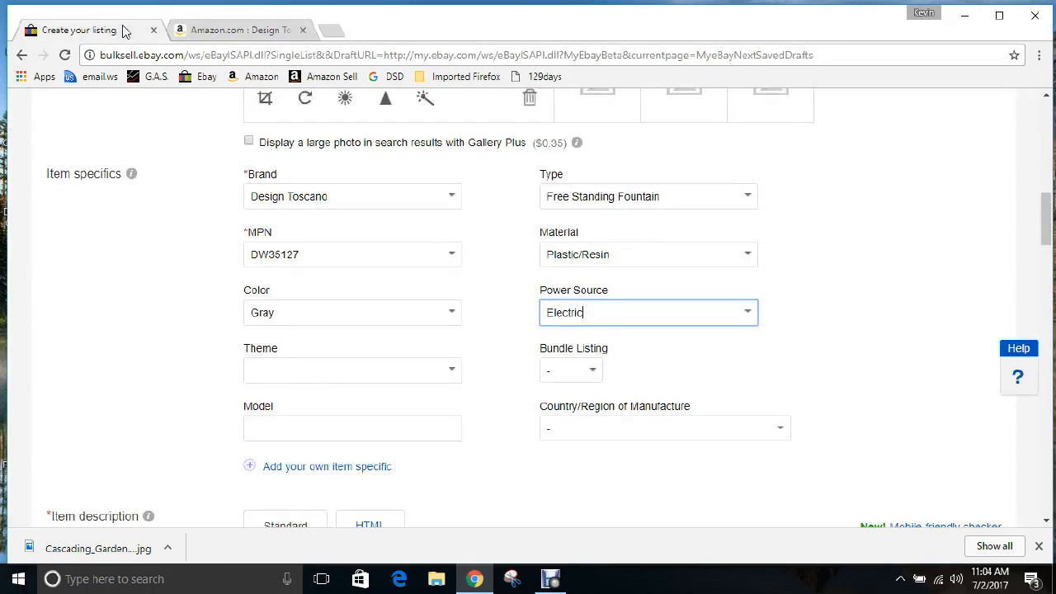
left_click(453, 373)
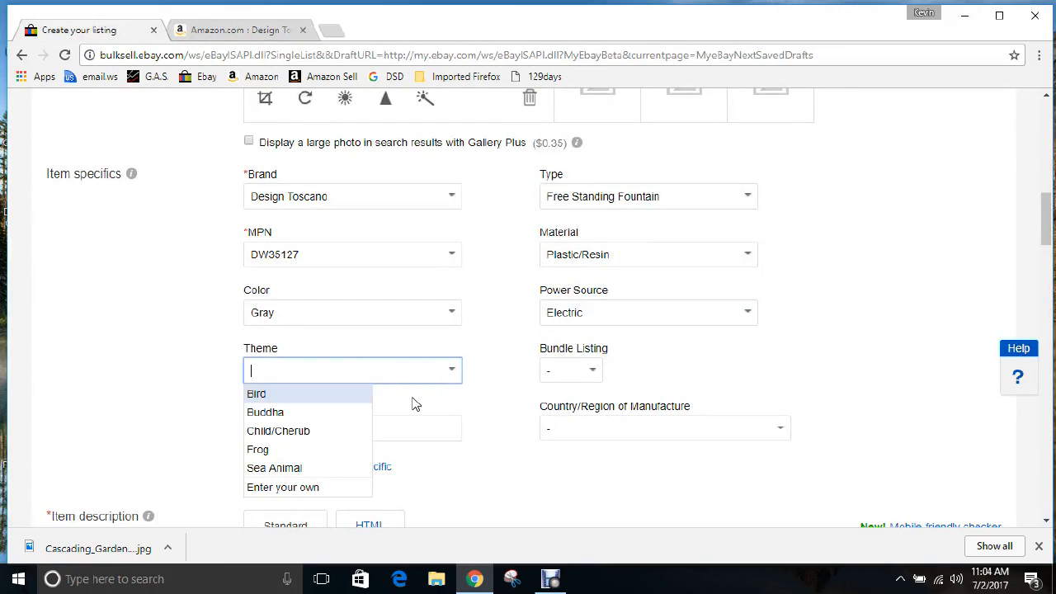
left_click(495, 378)
left_click(276, 426)
key("ctrl+v")
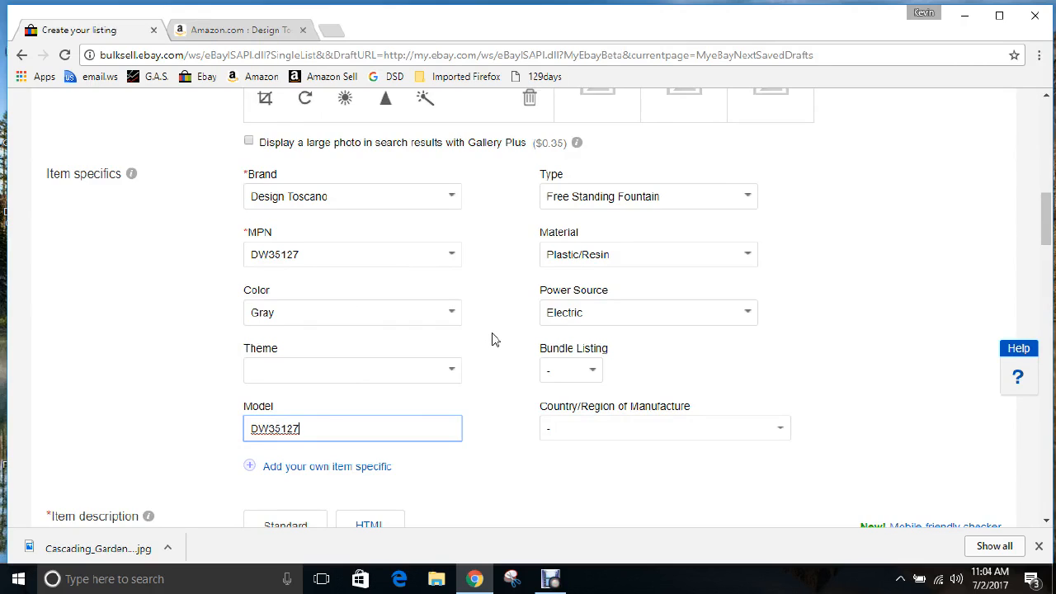
scroll(492, 340, "down", 1)
scroll(492, 339, "down", 1)
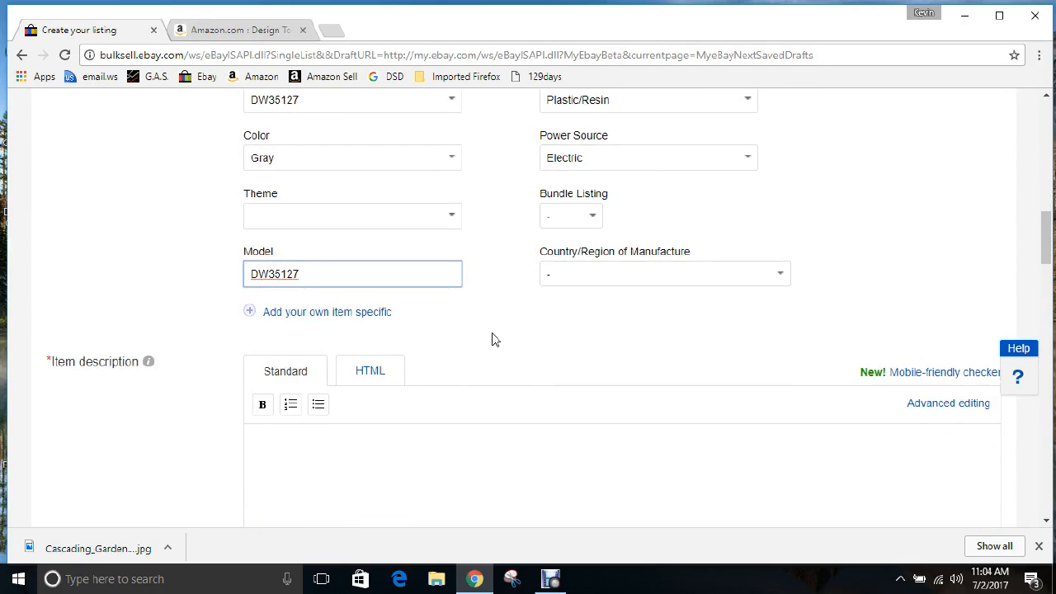
scroll(493, 340, "down", 1)
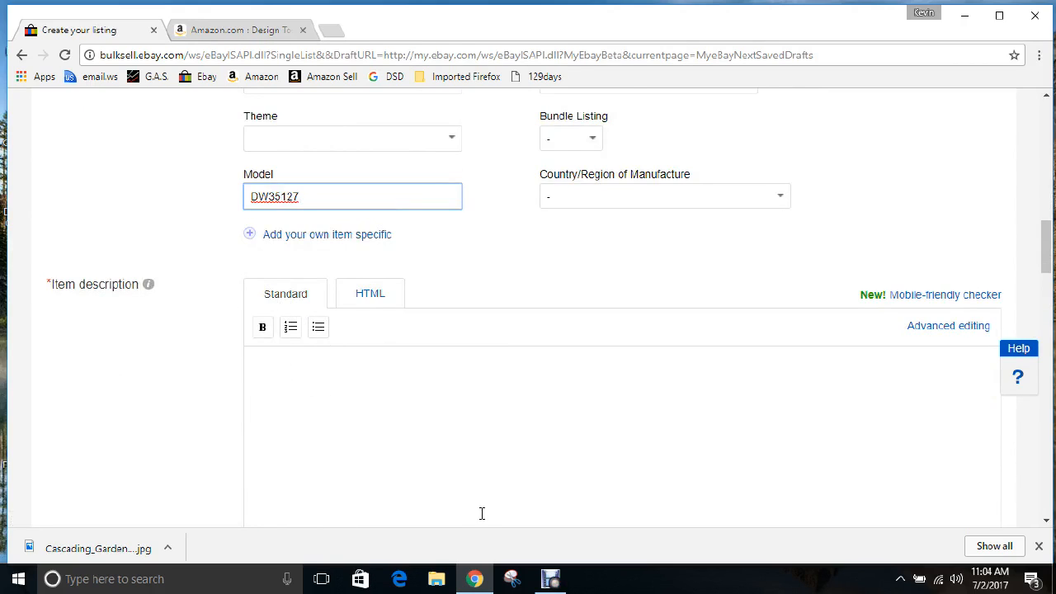
Open 'Ebay terms local' from File Explorer's recent files in Notepad
left_click(437, 581)
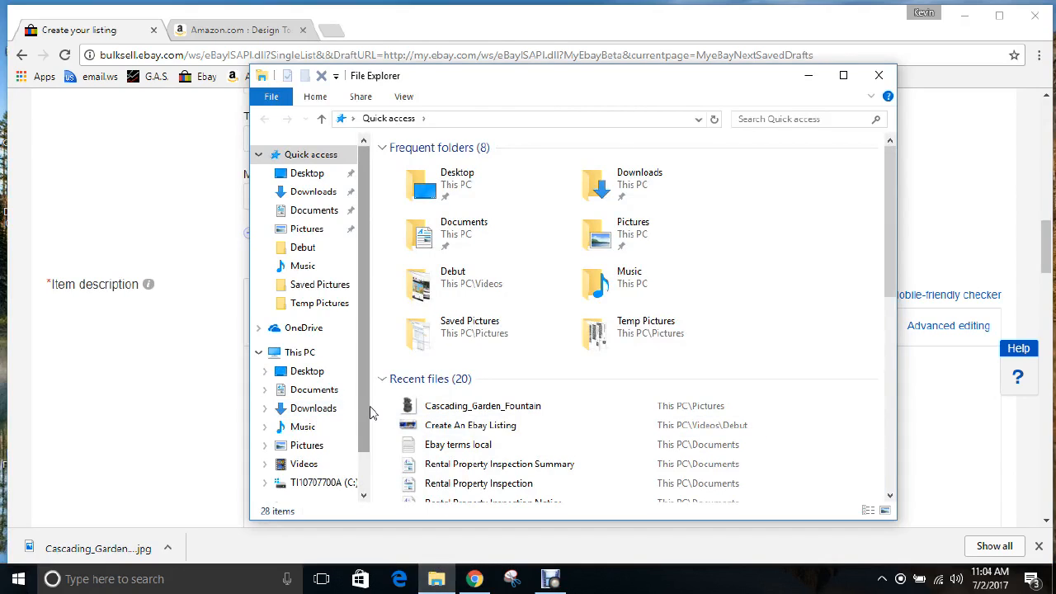
double_click(450, 446)
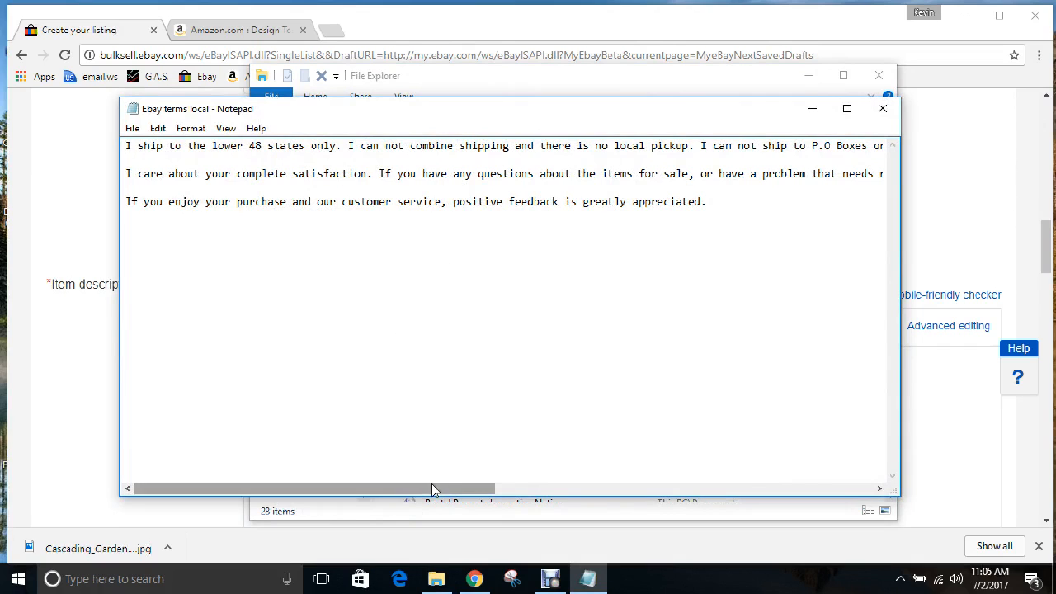
Select the three shipping, satisfaction and feedback paragraphs in the Notepad terms file
left_click_drag(434, 489, 817, 569)
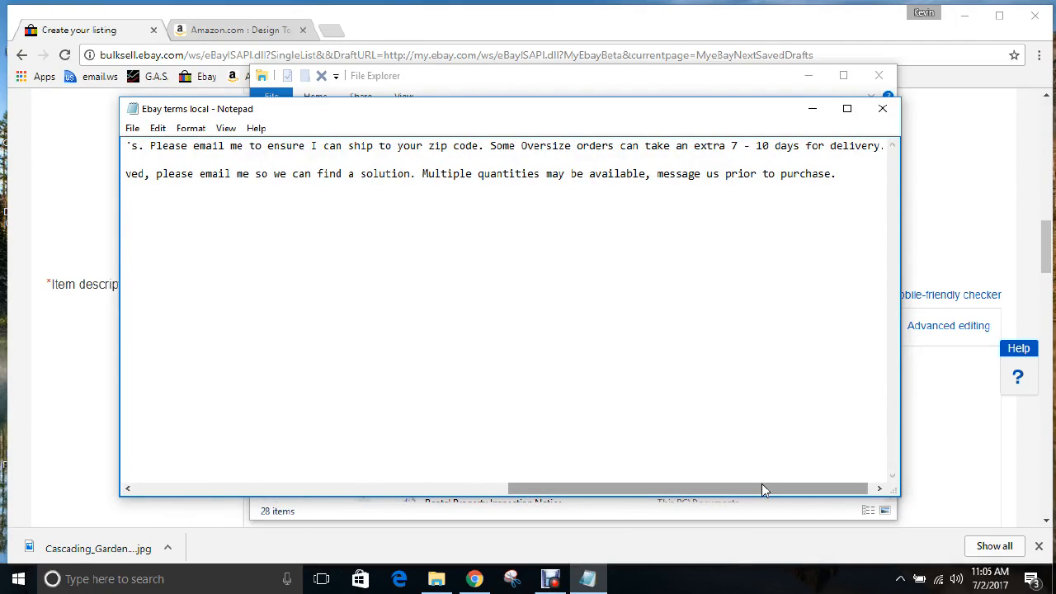
left_click_drag(761, 488, 377, 493)
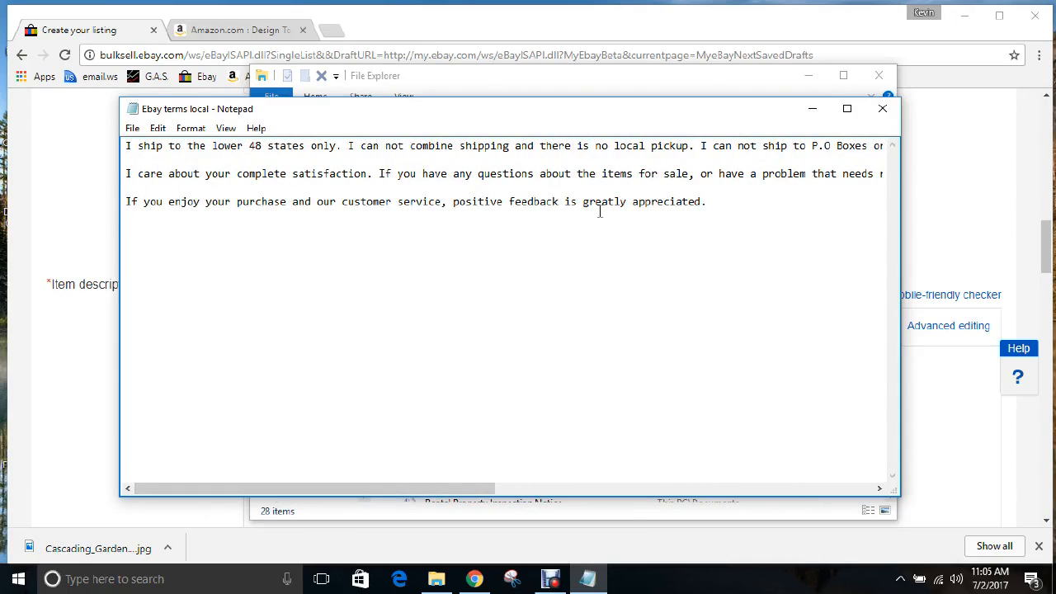
left_click_drag(126, 146, 713, 213)
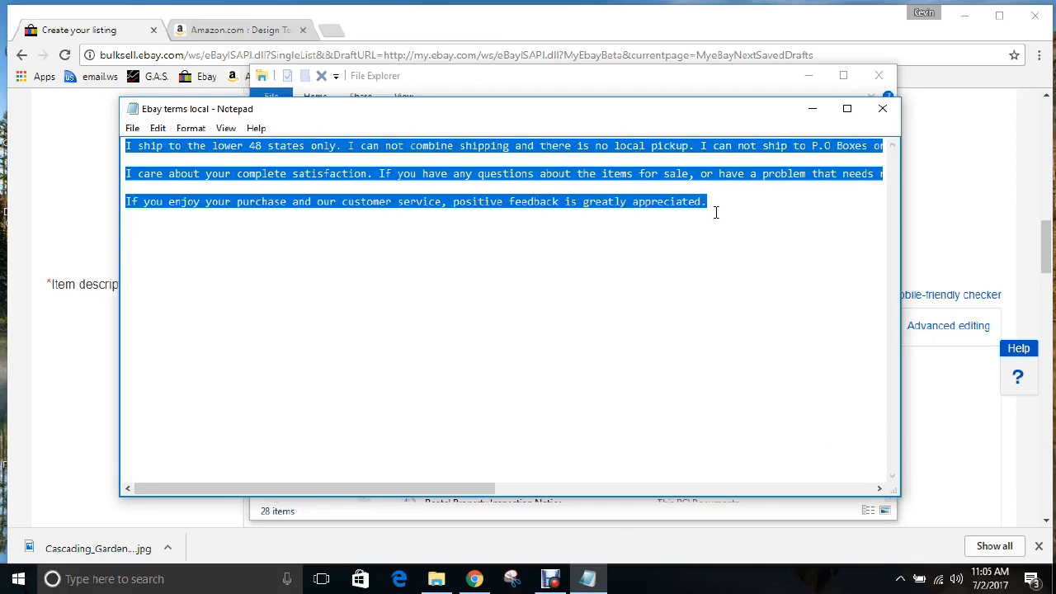
left_click(239, 30)
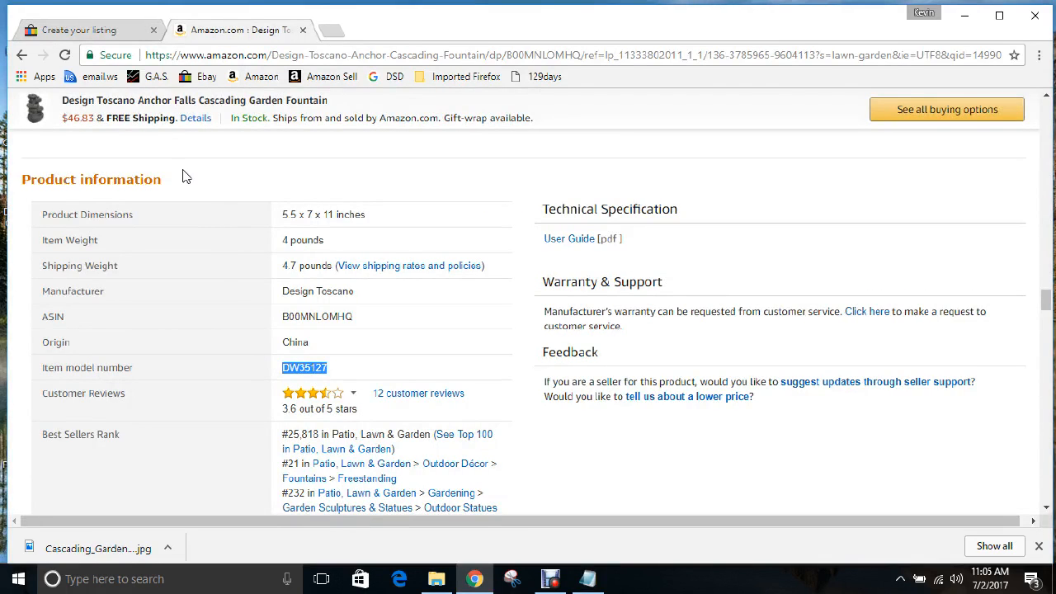
Paste the shipping, satisfaction and feedback terms into the eBay item description
left_click(100, 31)
left_click(315, 386)
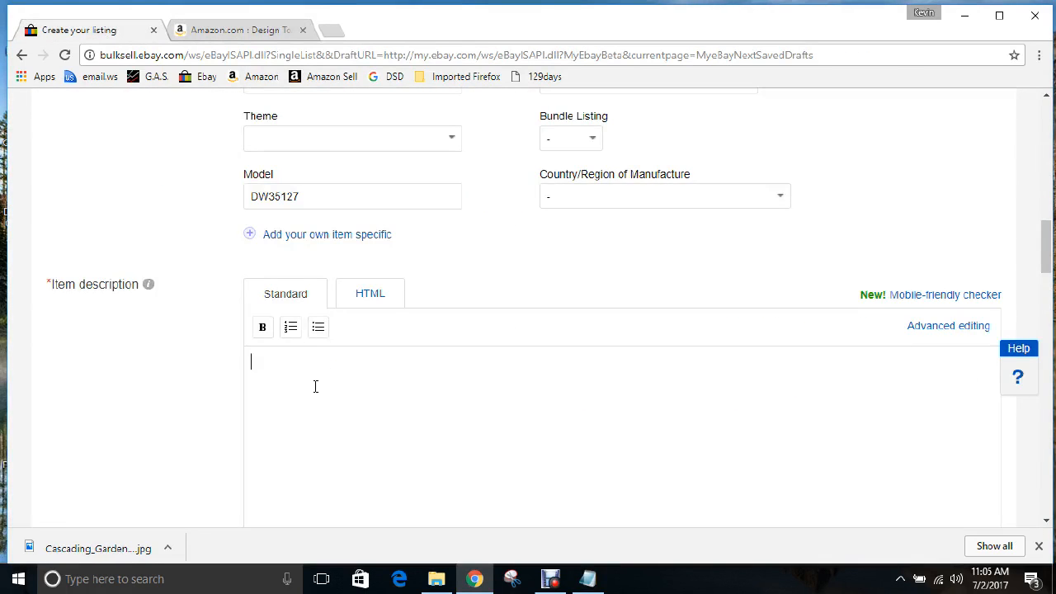
key("ctrl+v")
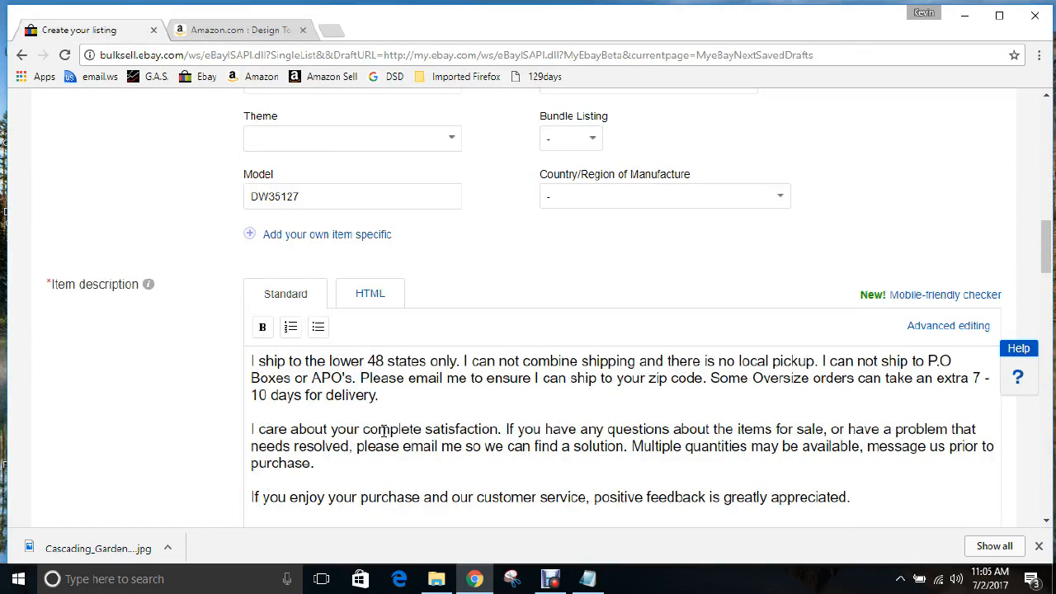
scroll(197, 397, "down", 1)
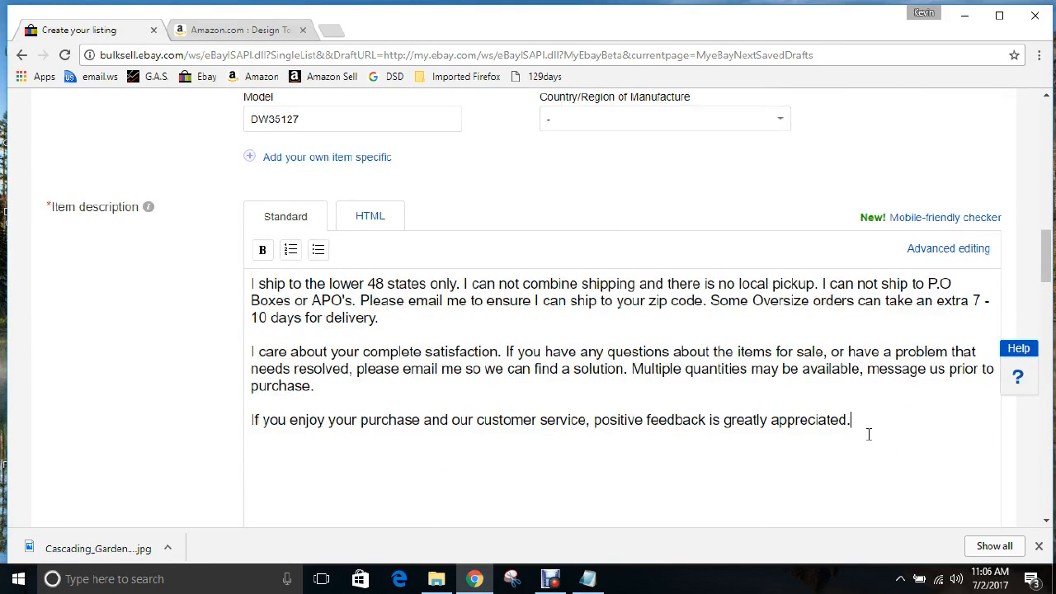
key("Return")
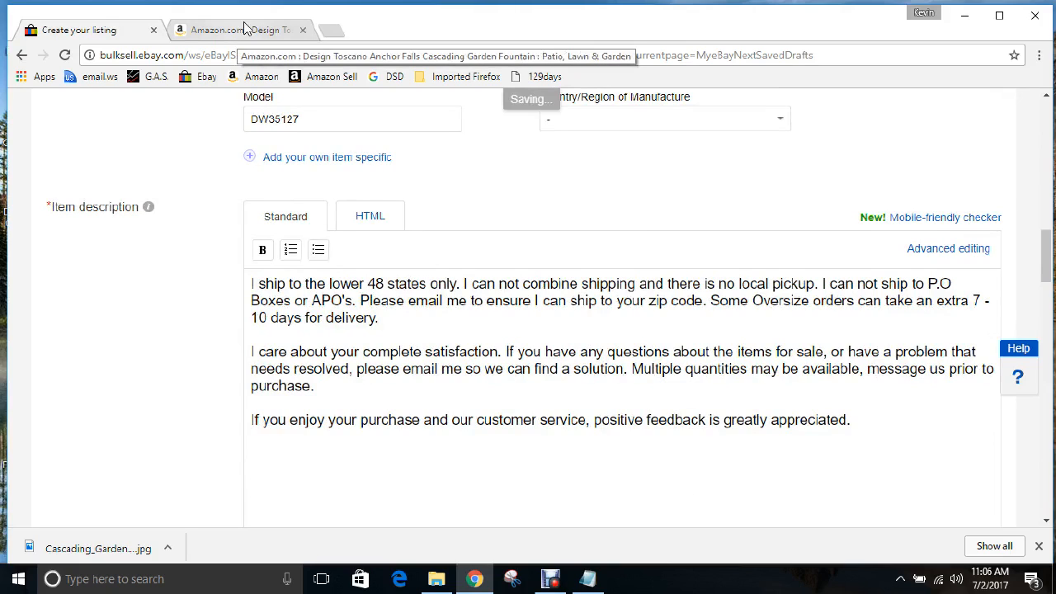
Add the reference code KLAZB00MNLOMHQ below the terms, using the ASIN copied from Amazon
left_click(243, 31)
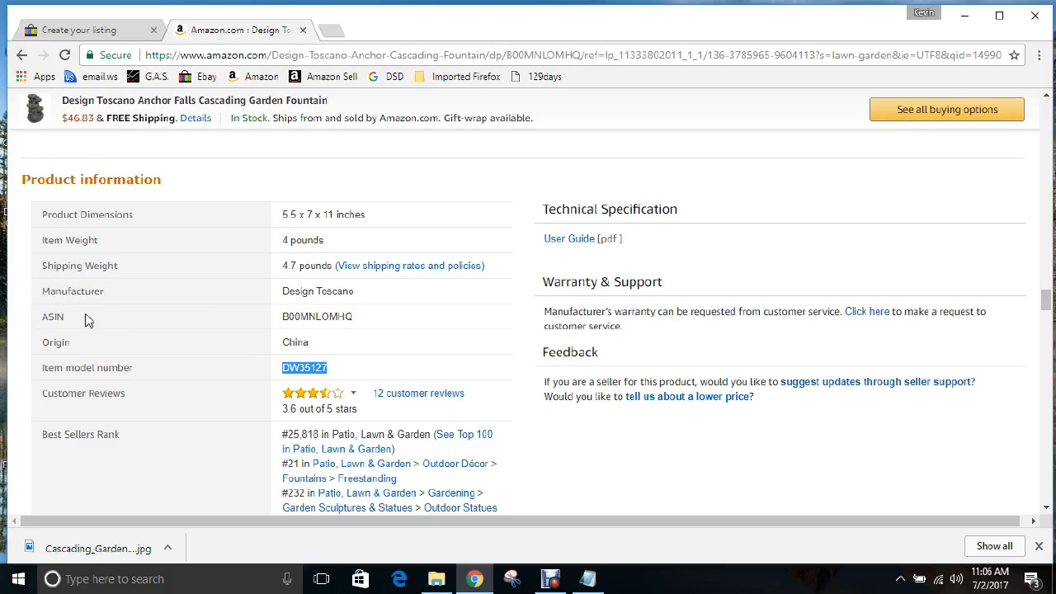
double_click(324, 318)
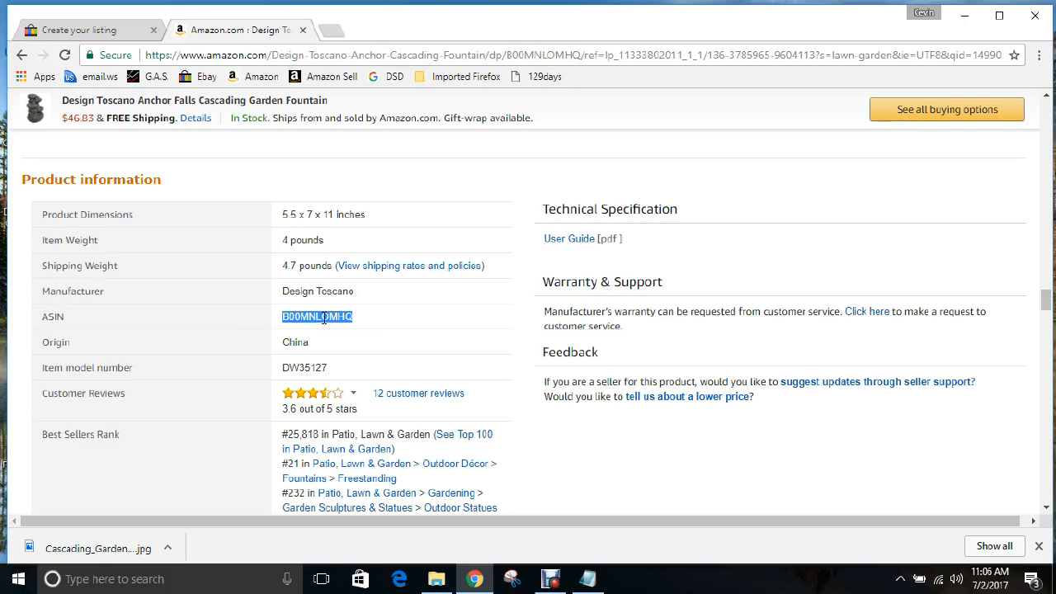
right_click(324, 318)
left_click(349, 329)
left_click(109, 31)
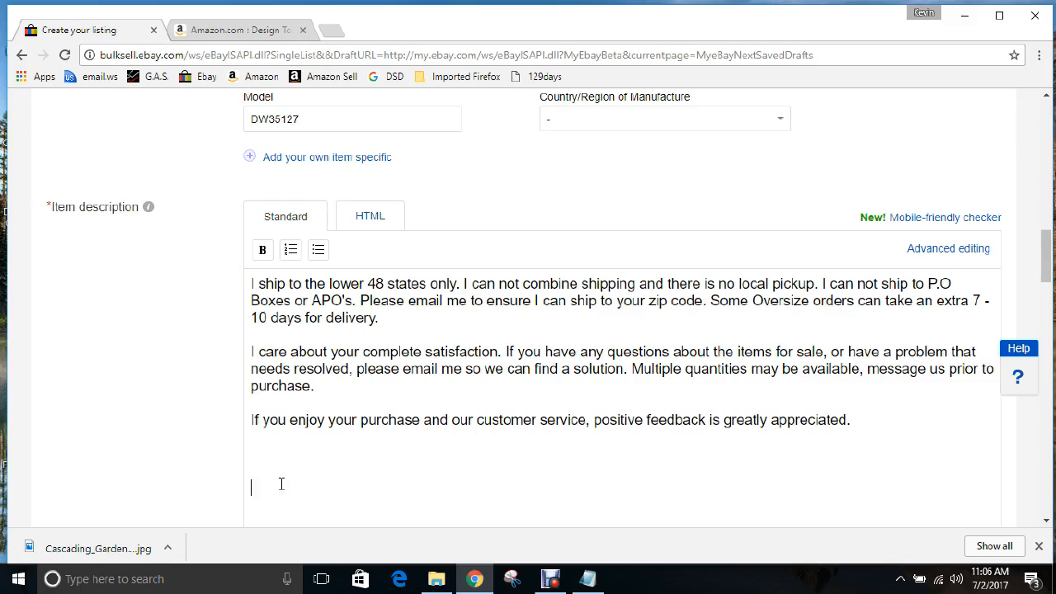
key("ctrl+v")
type("KL")
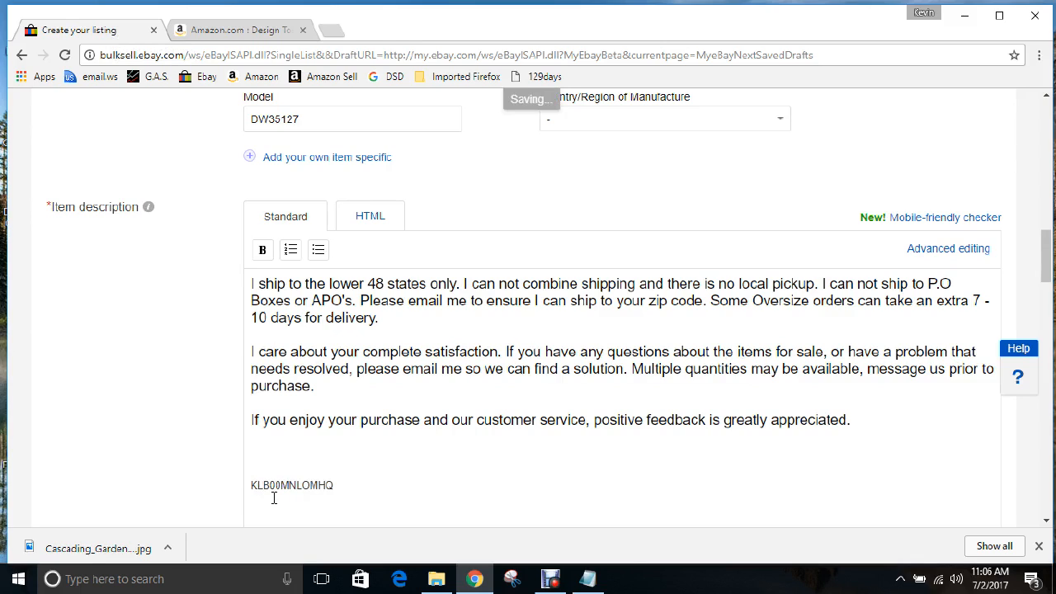
type("A")
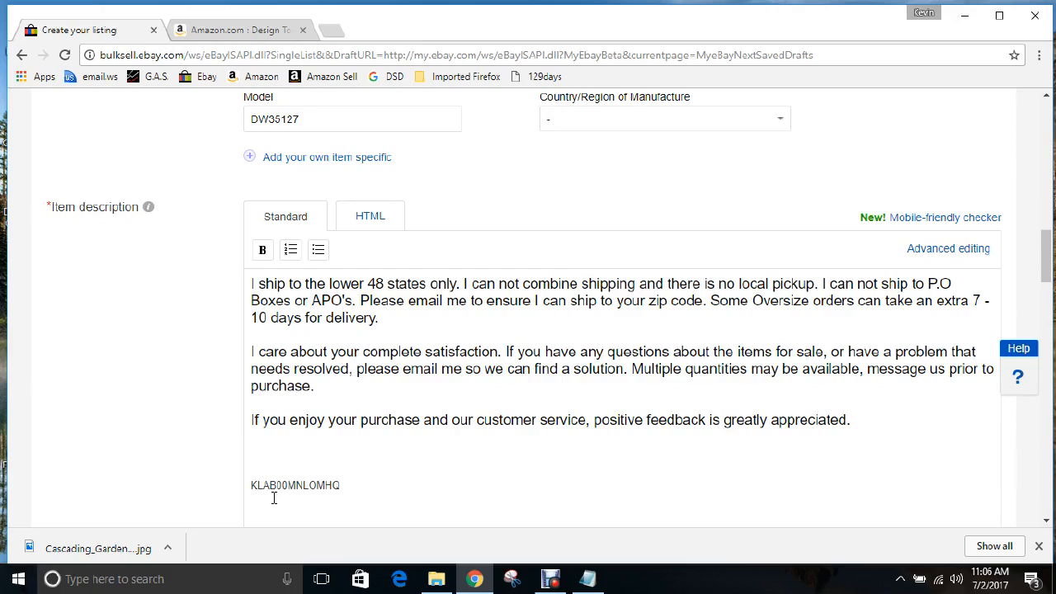
type("Z")
Put the title 'Cascading Garden Fountain' at the description's top, followed by a blank line
left_click(347, 459)
key("Return")
key("Return")
key("Return")
key("Return")
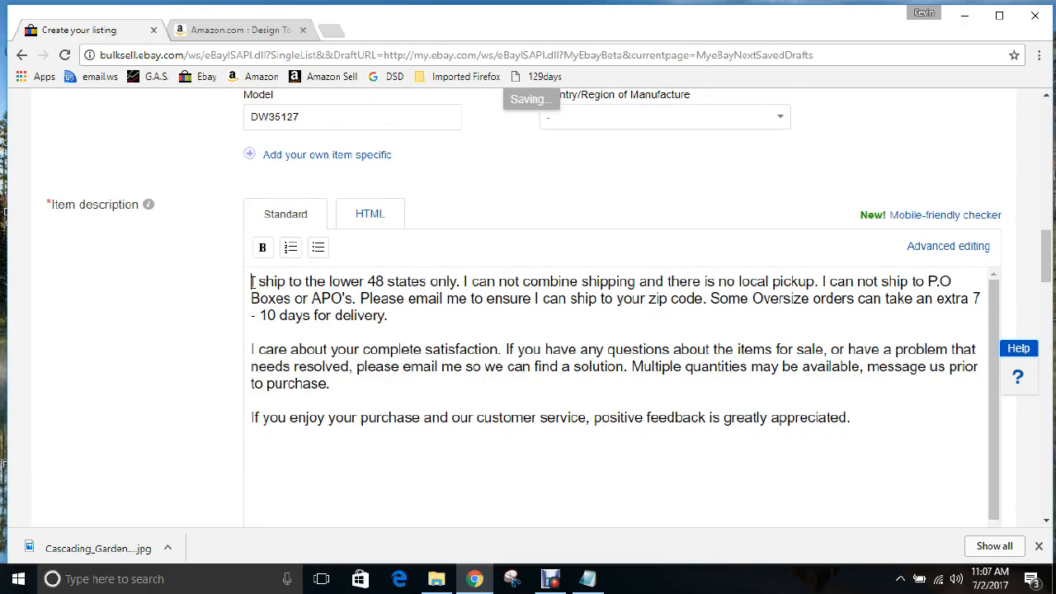
key("Return")
key("Return")
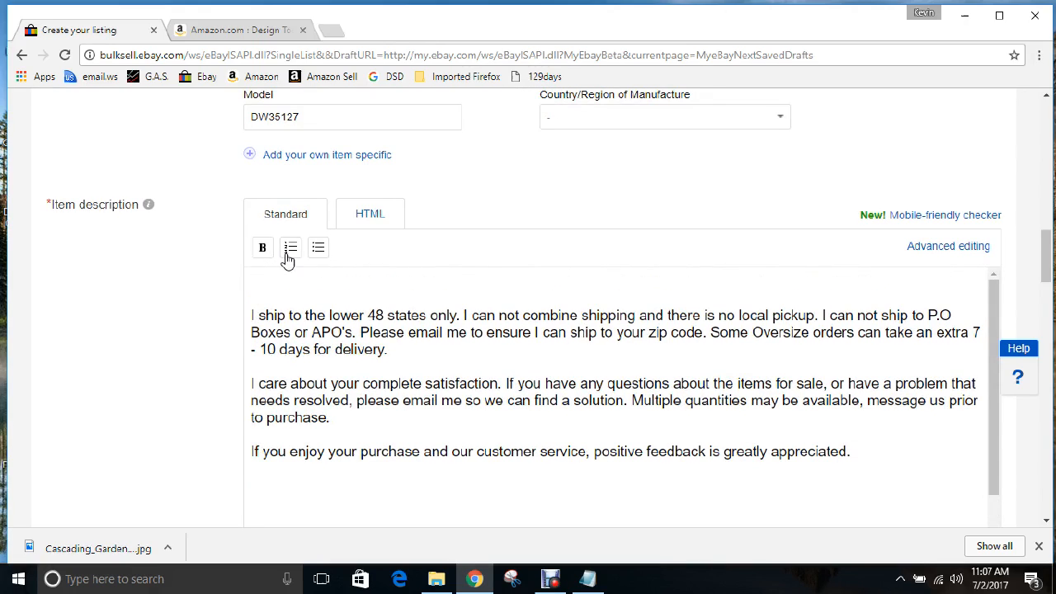
scroll(283, 263, "up", 15)
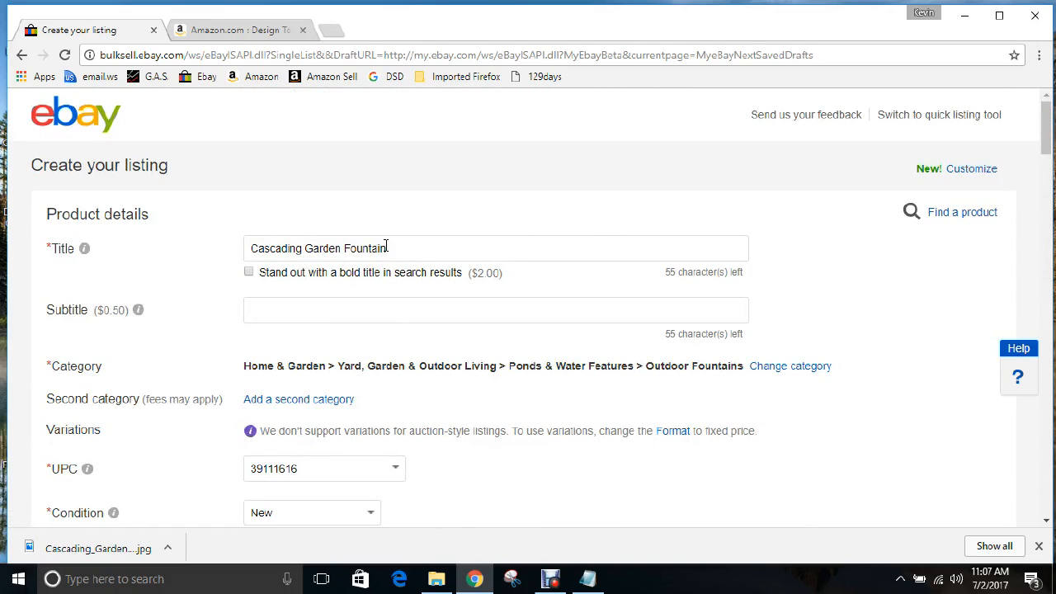
left_click_drag(390, 247, 250, 249)
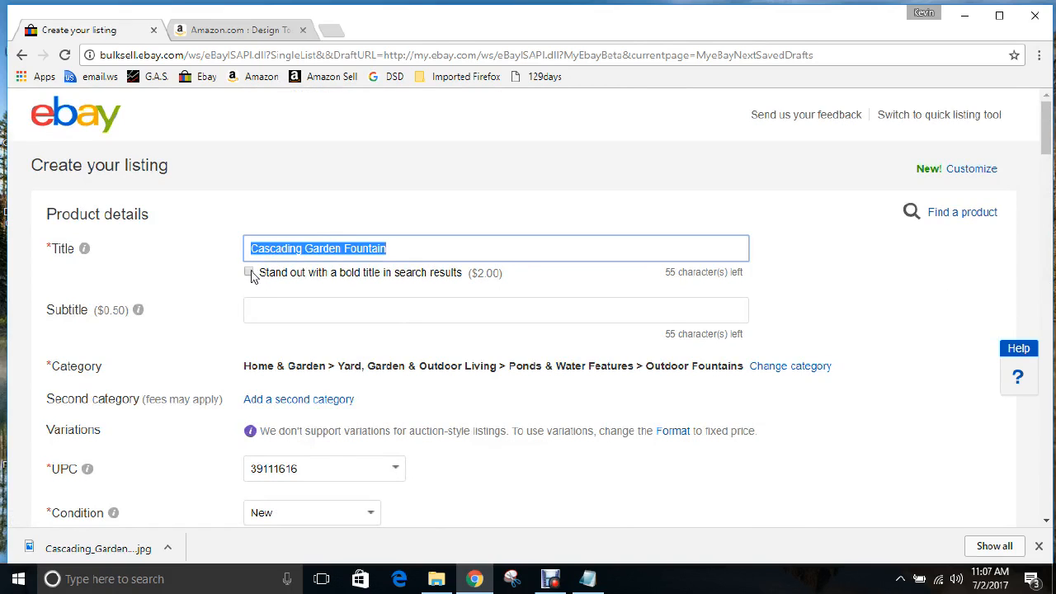
scroll(252, 305, "down", 8)
scroll(243, 307, "down", 5)
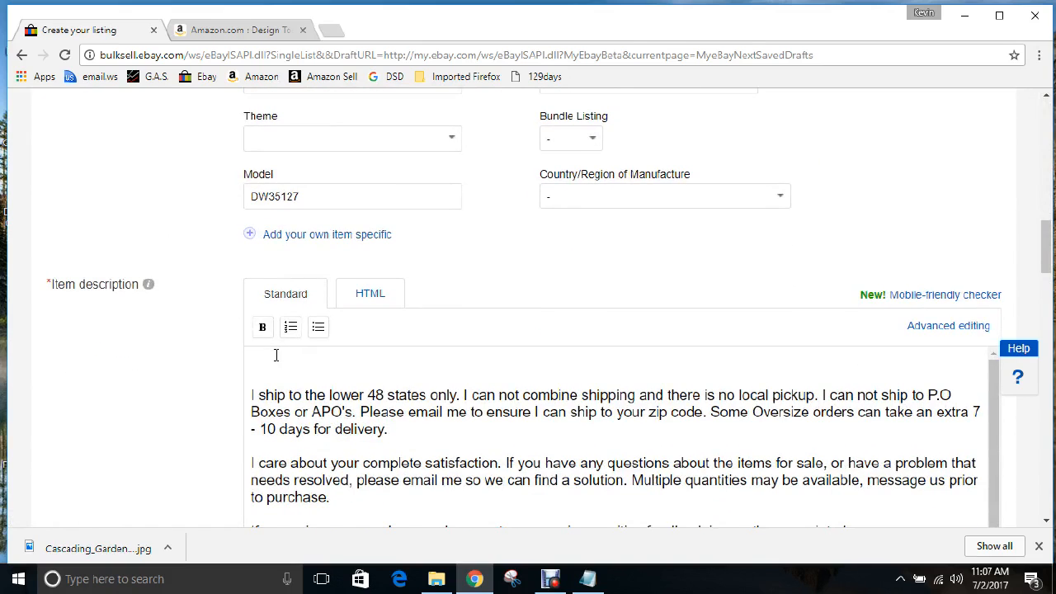
key("ctrl+v")
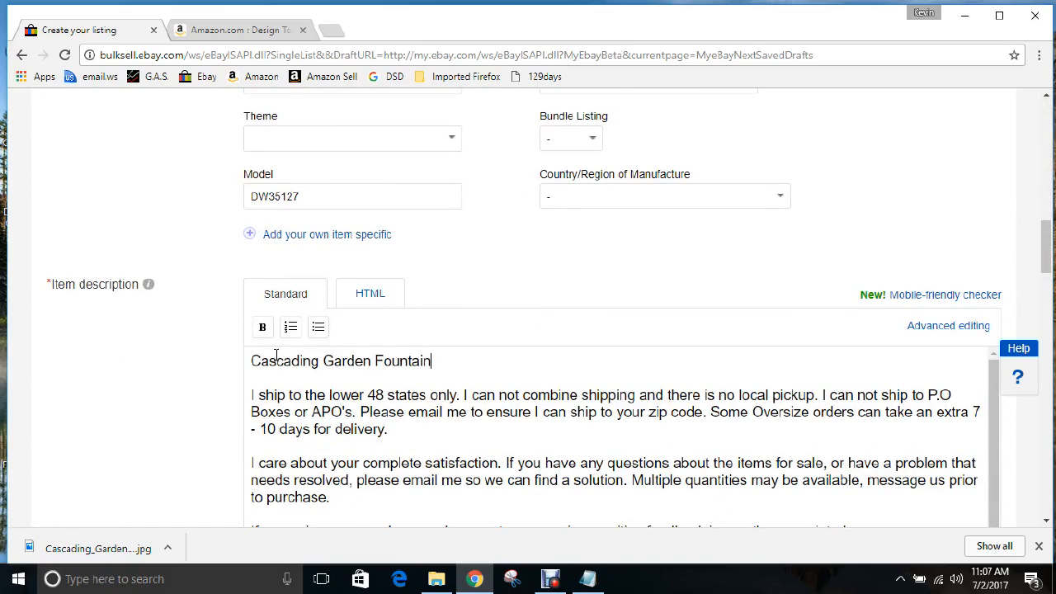
key("Return")
key("Return")
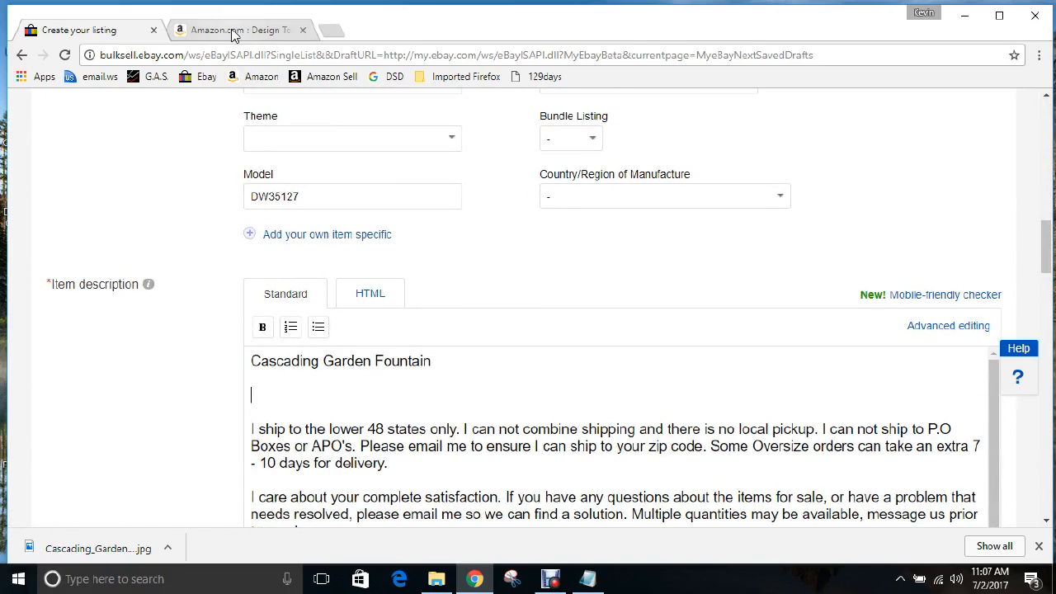
Select the first two sentences of Amazon's Product description, about water cascading over weathered boulders
left_click(232, 31)
scroll(506, 388, "up", 5)
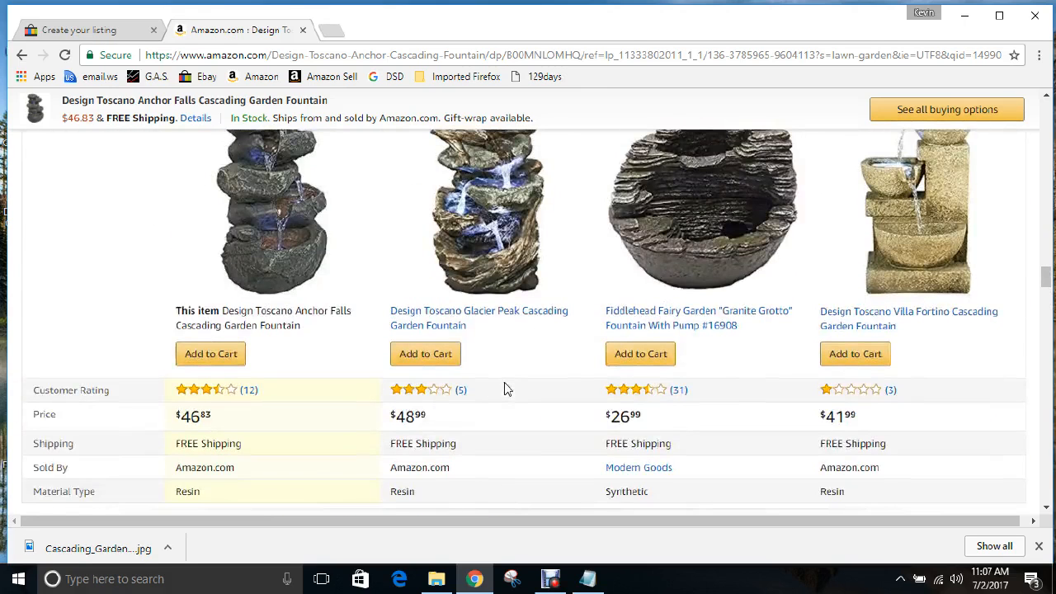
scroll(499, 387, "down", 3)
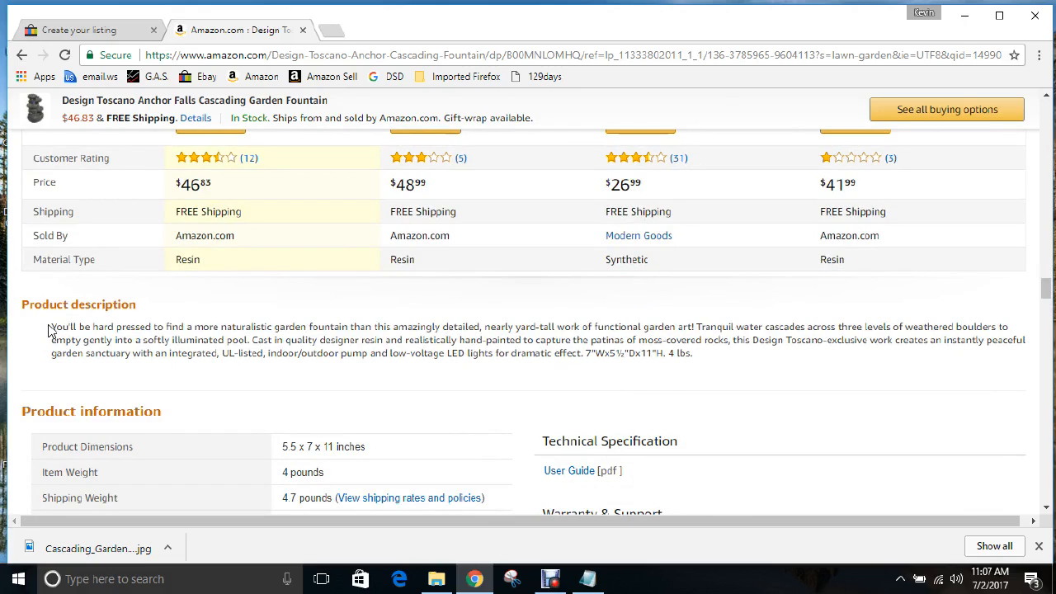
left_click_drag(51, 327, 251, 341)
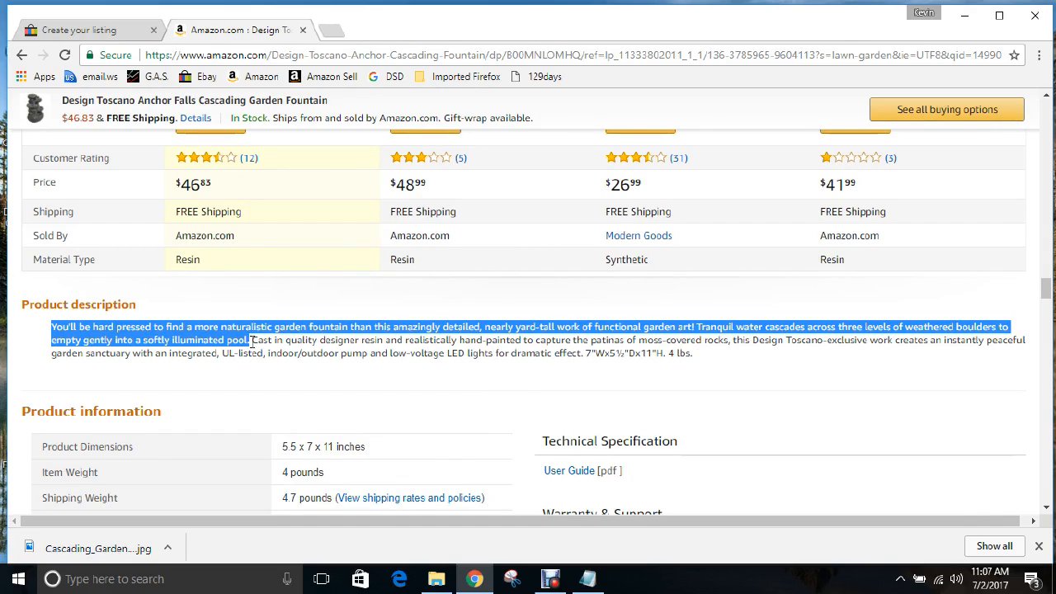
Paste the two Amazon sentences under the title and add a 'Features:' heading below
left_click(113, 30)
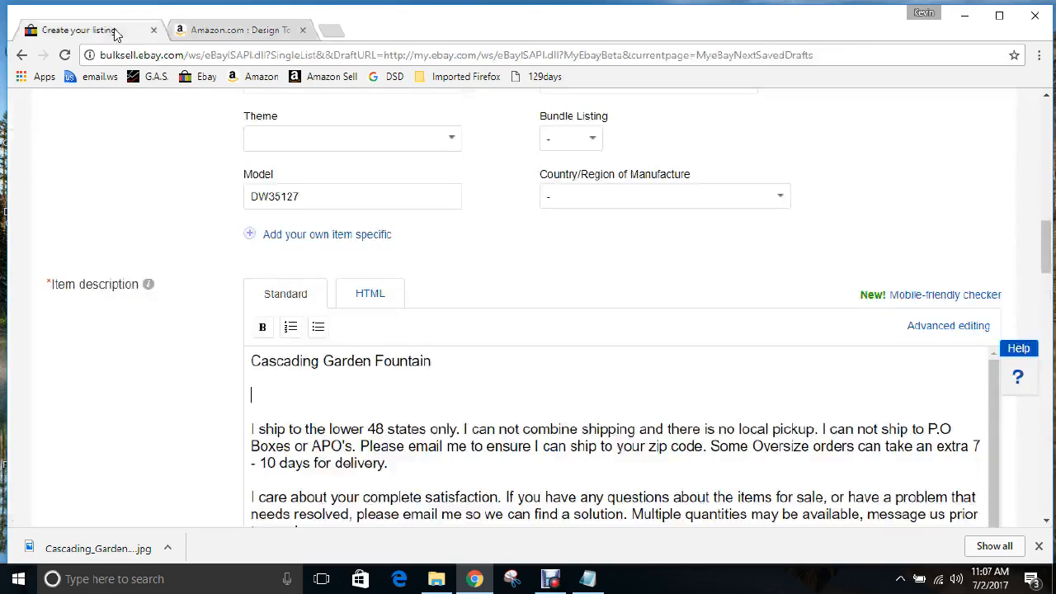
left_click(430, 400)
key("ctrl+v")
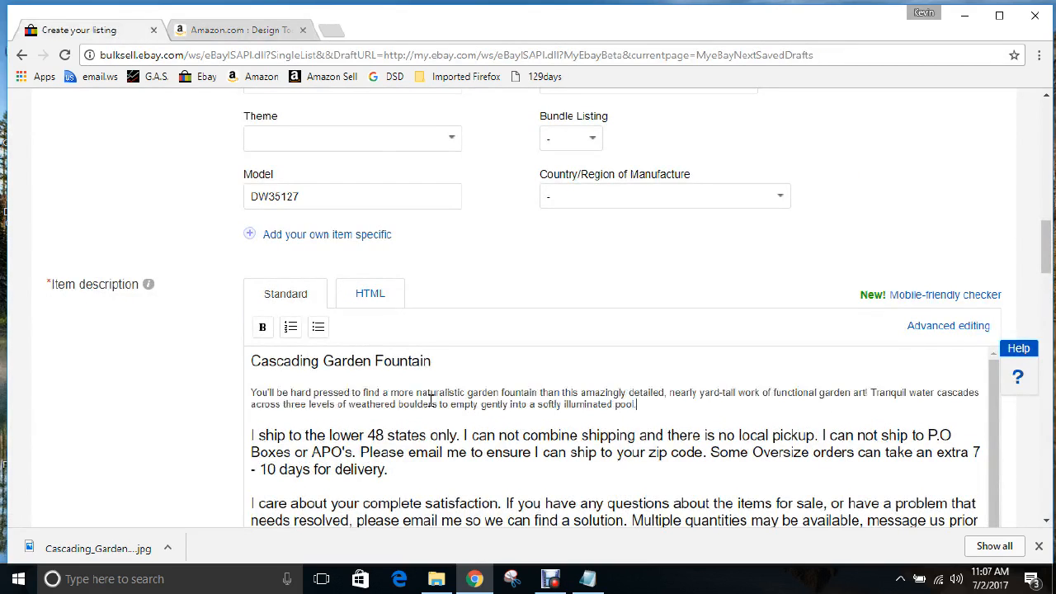
key("Return")
key("Return")
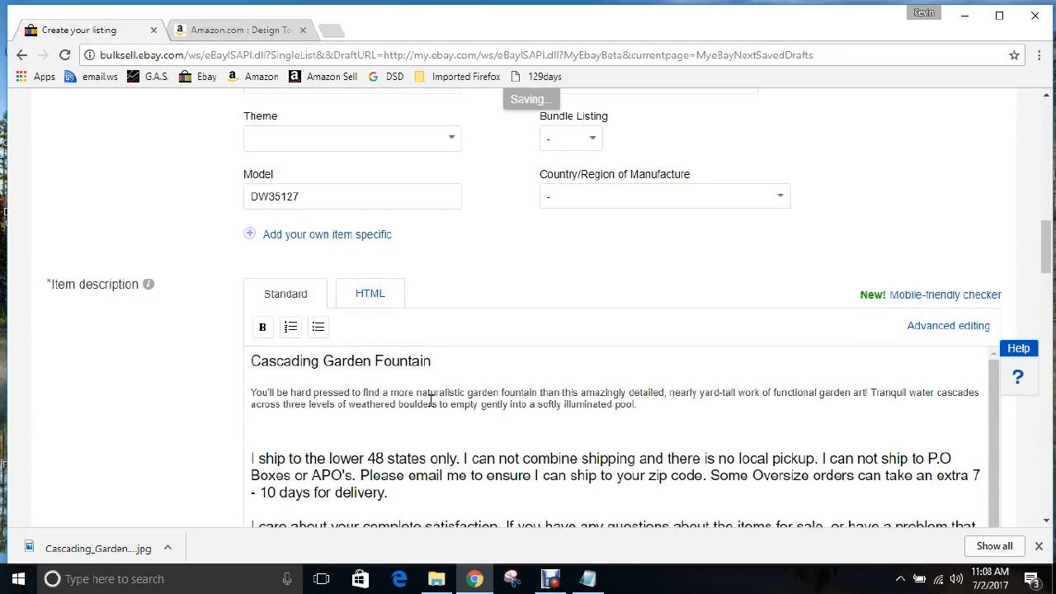
type("Feature")
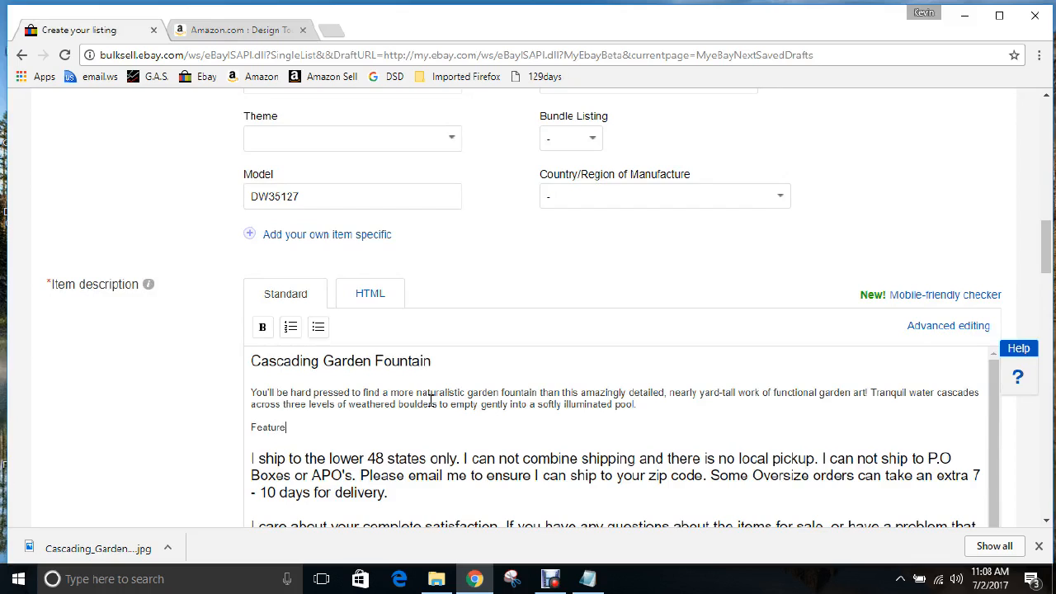
type("s:")
key("Return")
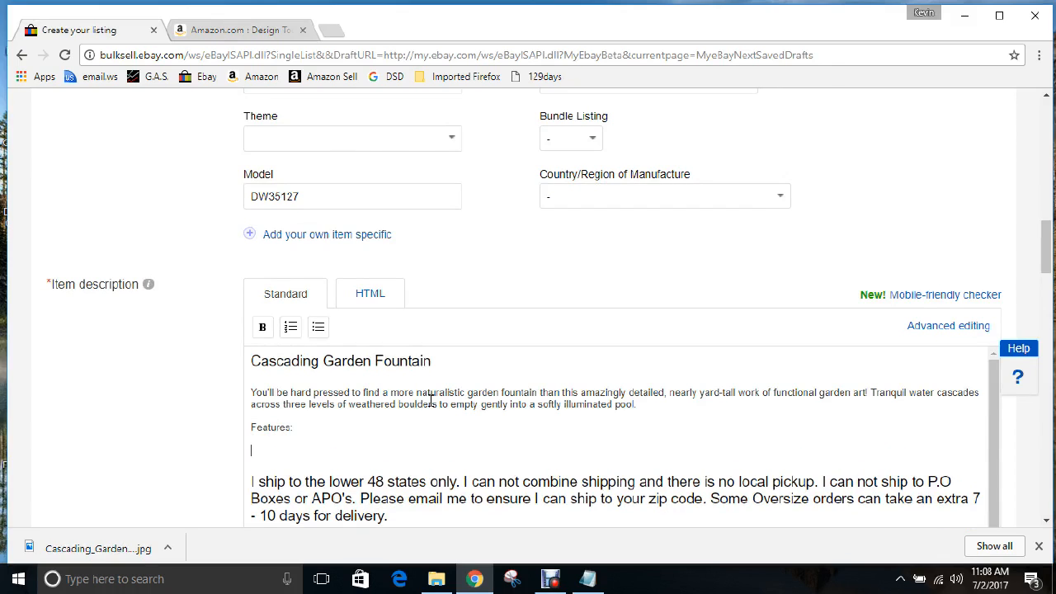
left_click(242, 30)
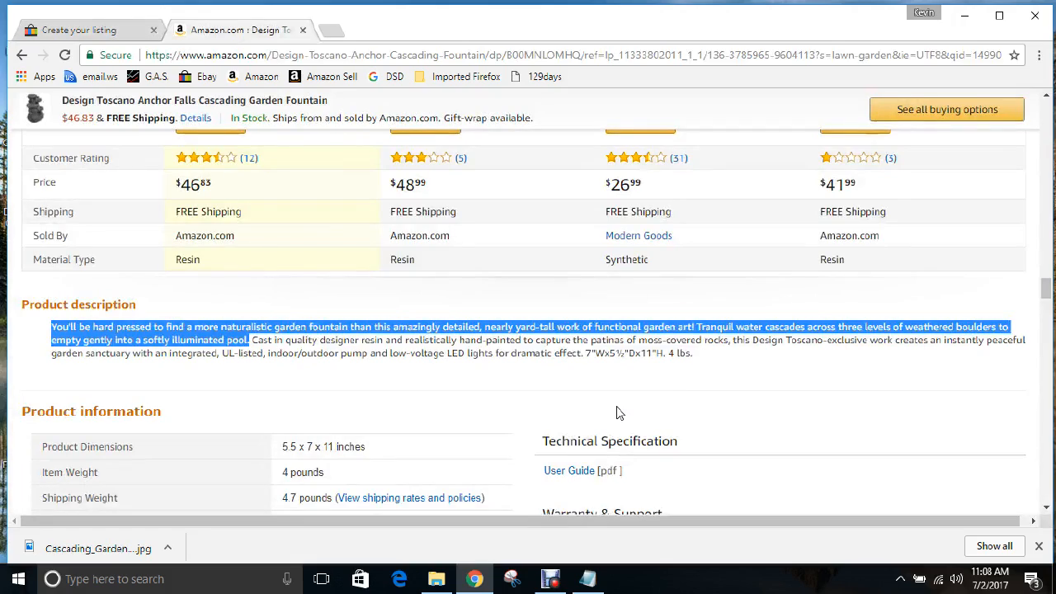
Select Amazon's five feature bullets, starting with Dimensions: 7"Wx5.5"Dx11"H 4 lbs
left_click(619, 413)
scroll(620, 412, "up", 15)
scroll(616, 388, "up", 10)
scroll(616, 388, "down", 4)
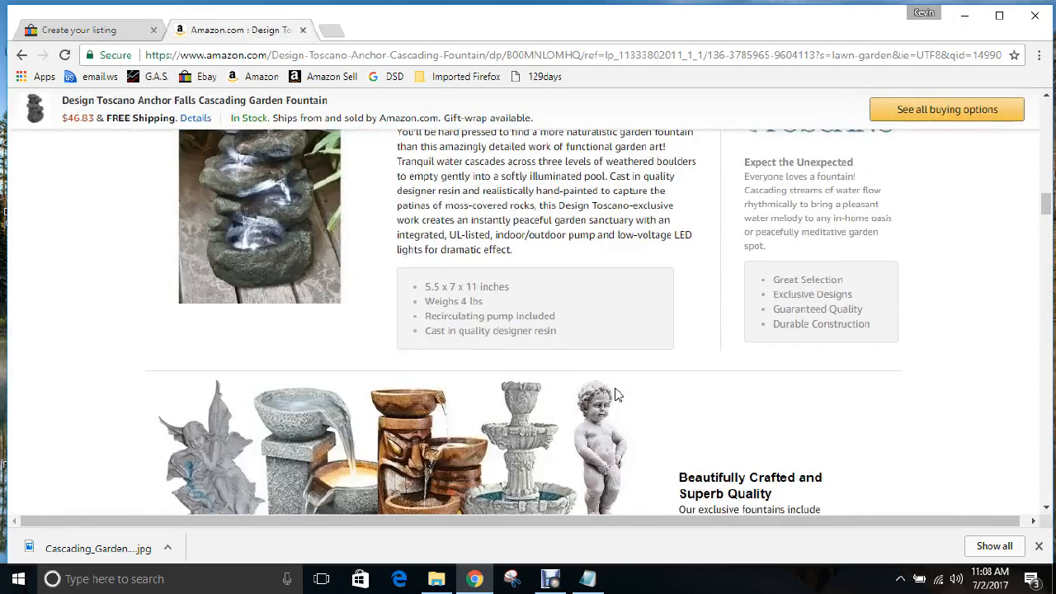
scroll(627, 377, "up", 5)
scroll(628, 377, "up", 10)
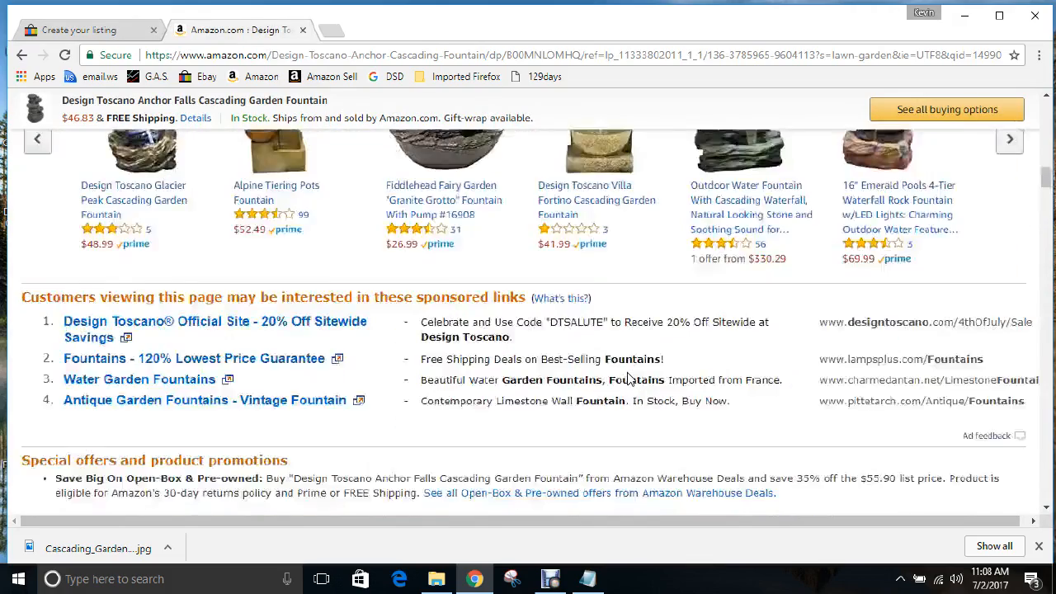
scroll(626, 377, "up", 4)
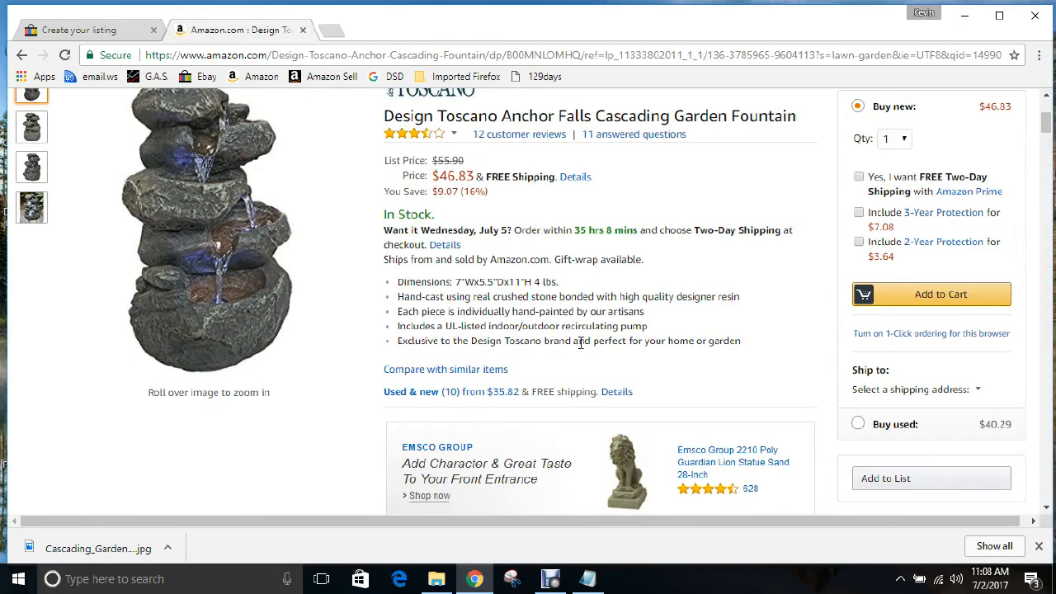
left_click_drag(741, 340, 393, 281)
key("ctrl+c")
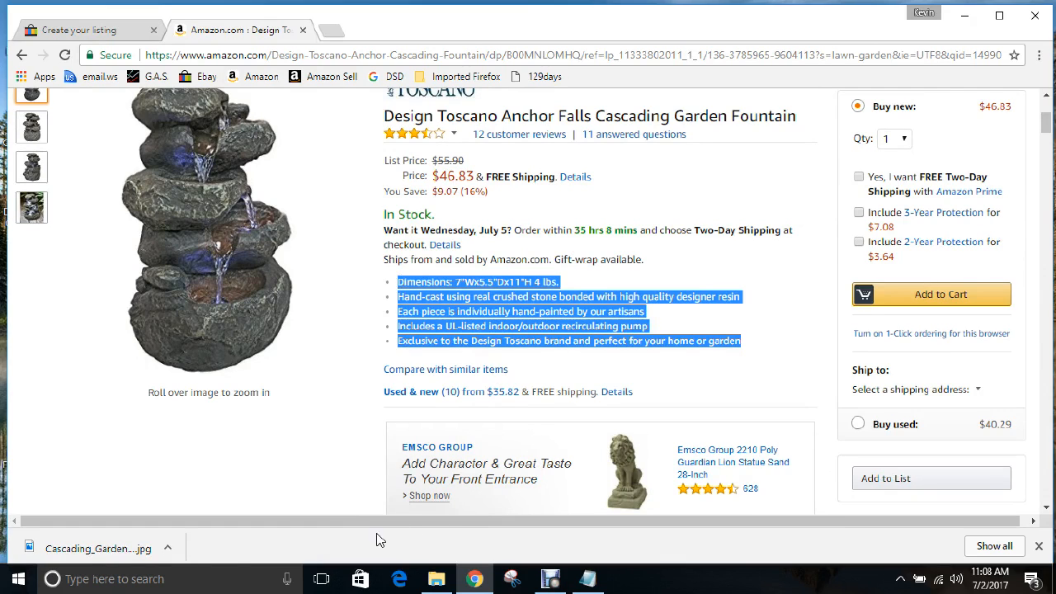
left_click(8, 582)
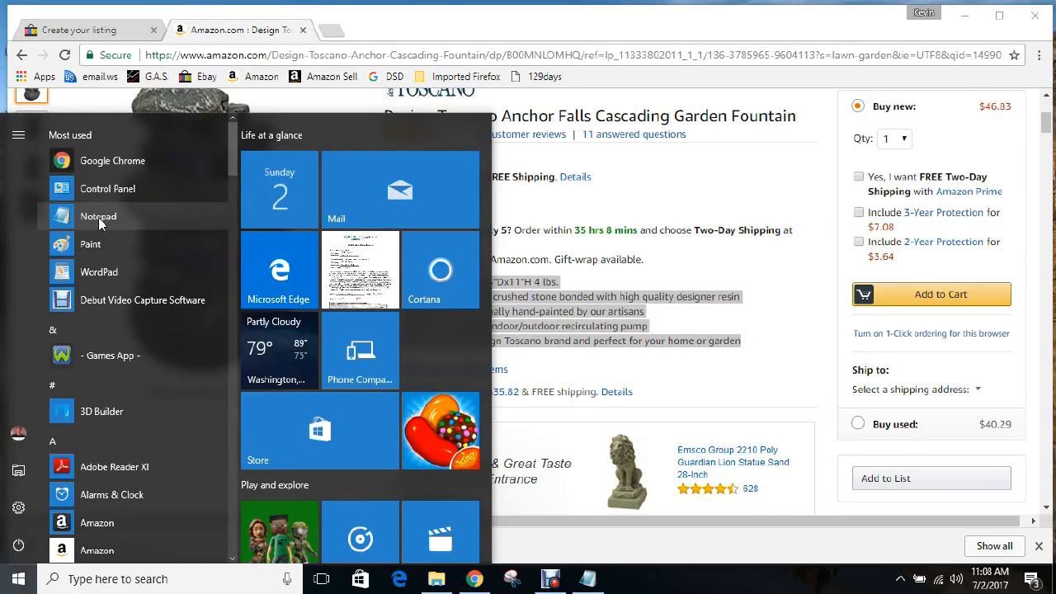
Paste the five feature bullets into a new Notepad document and select them as plain text
left_click(99, 217)
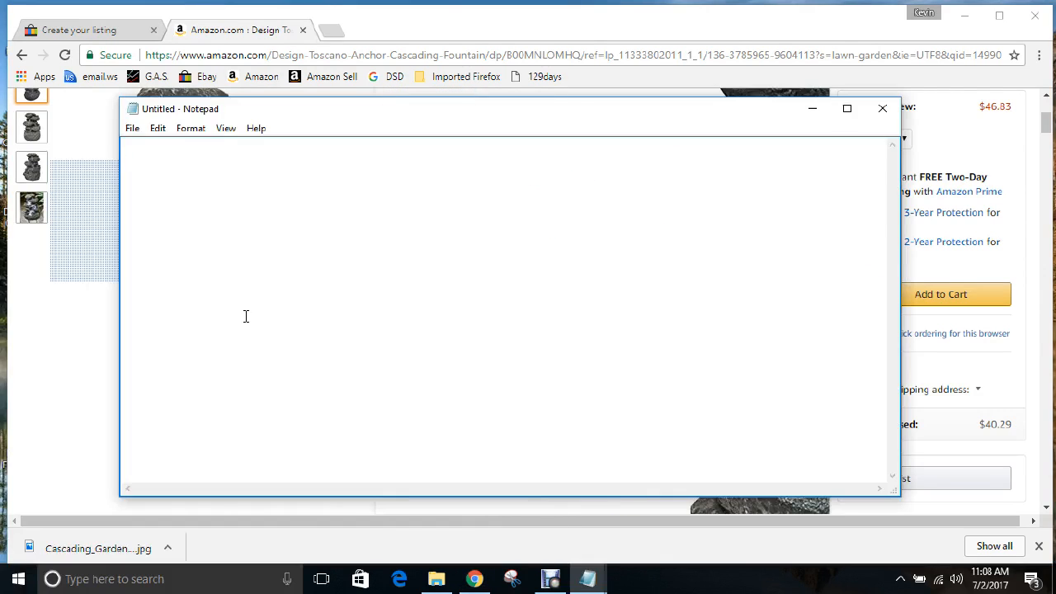
key("ctrl+v")
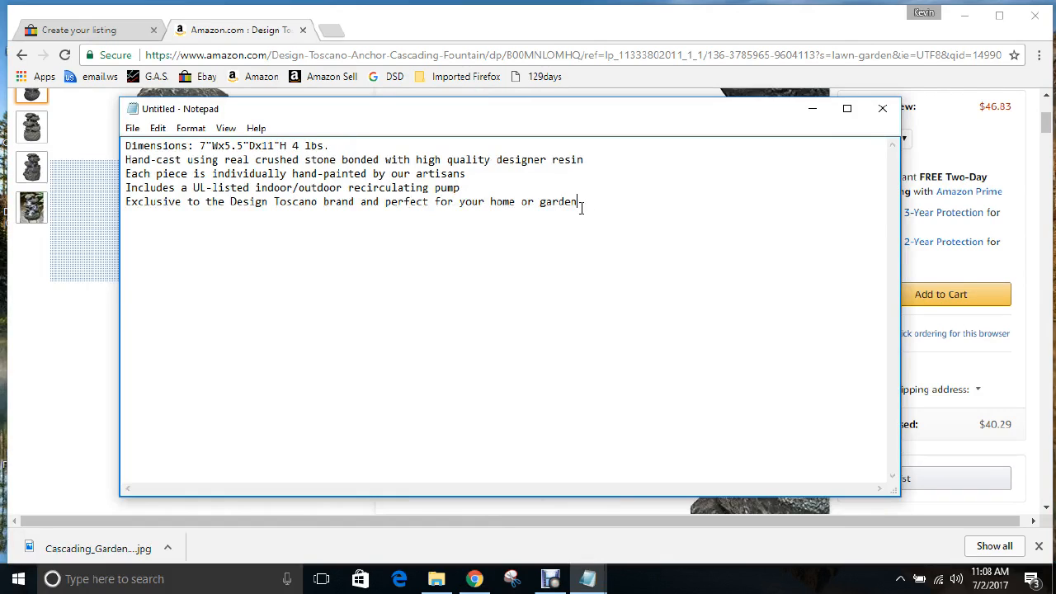
left_click_drag(581, 203, 126, 146)
key("ctrl+c")
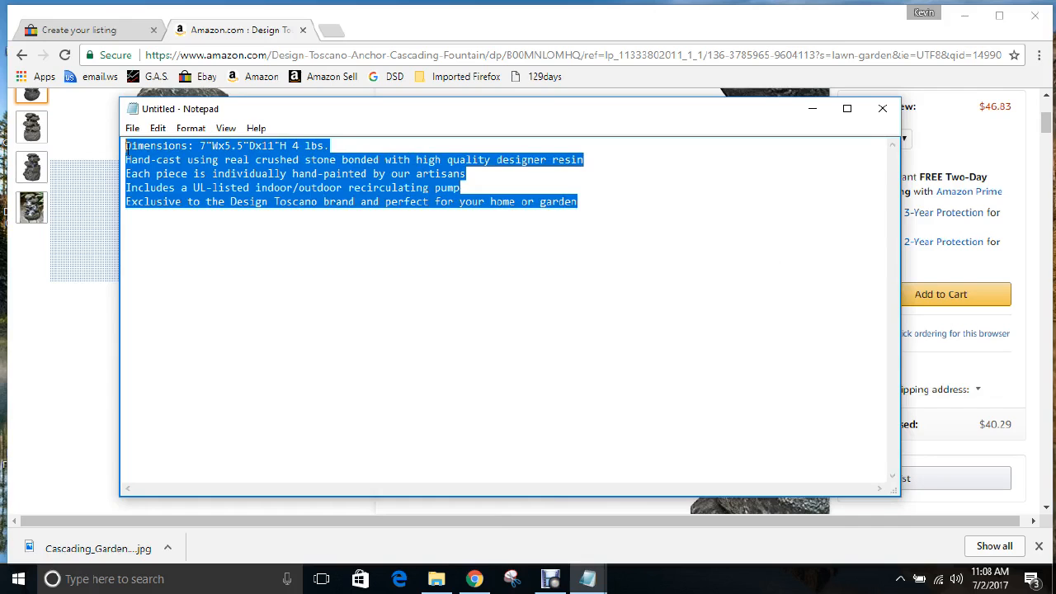
left_click(116, 31)
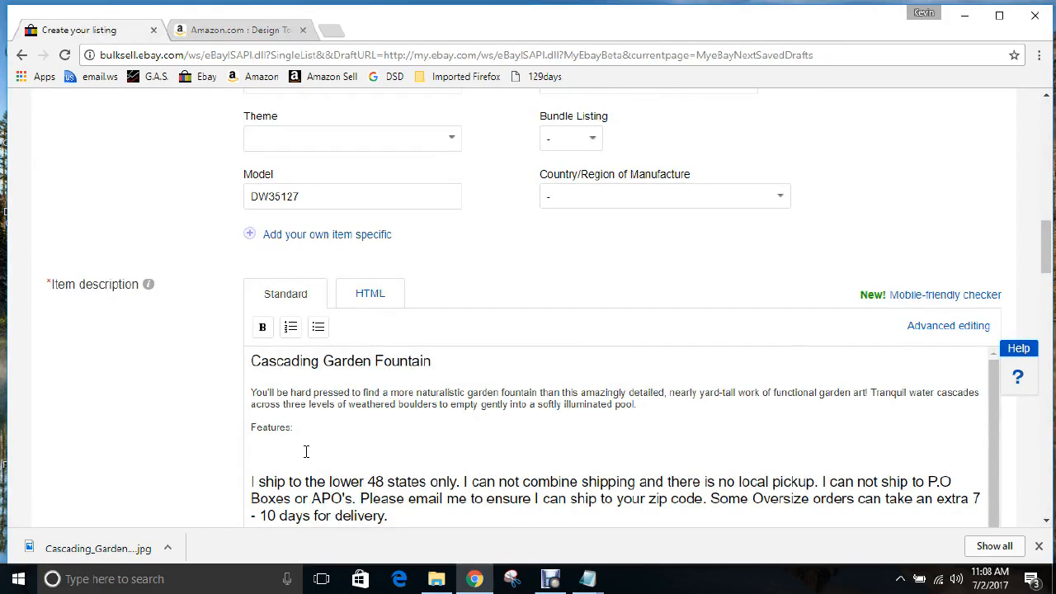
Paste the five fountain feature lines under Features: and scroll through the description to its end
key("ctrl+v")
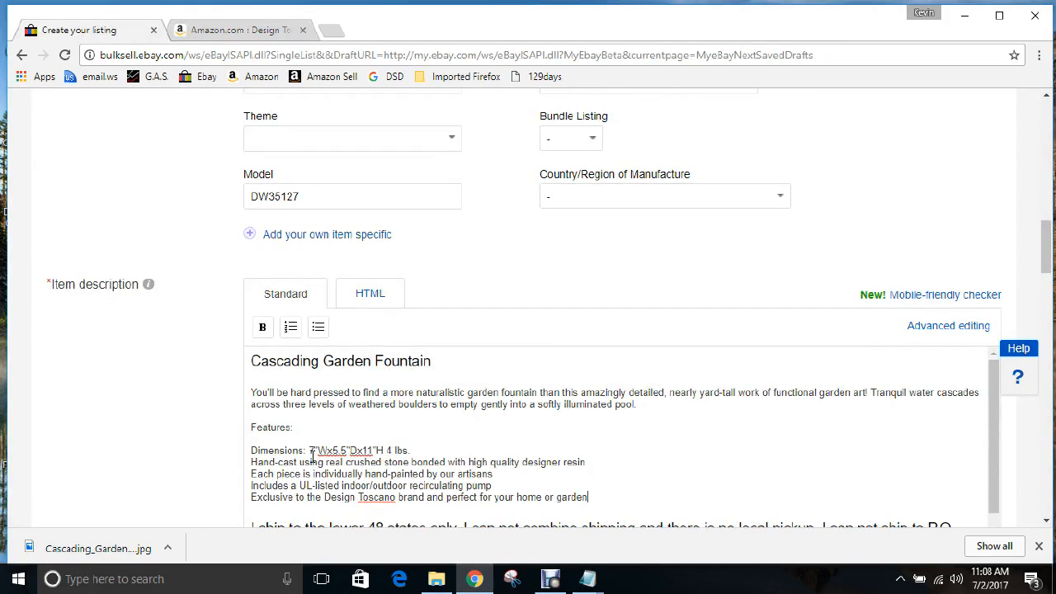
scroll(198, 375, "down", 1)
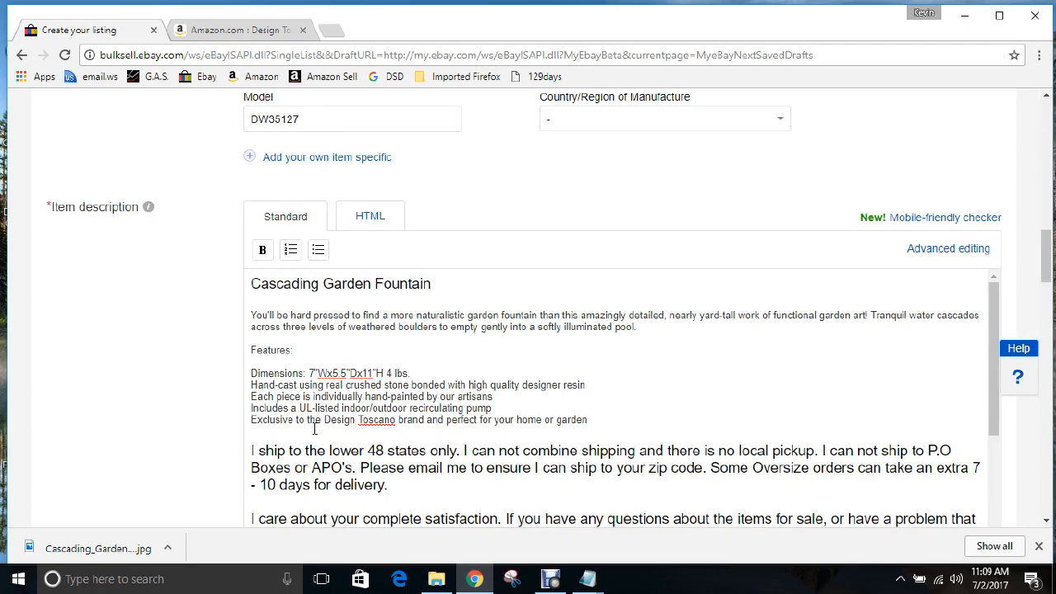
scroll(236, 349, "down", 1)
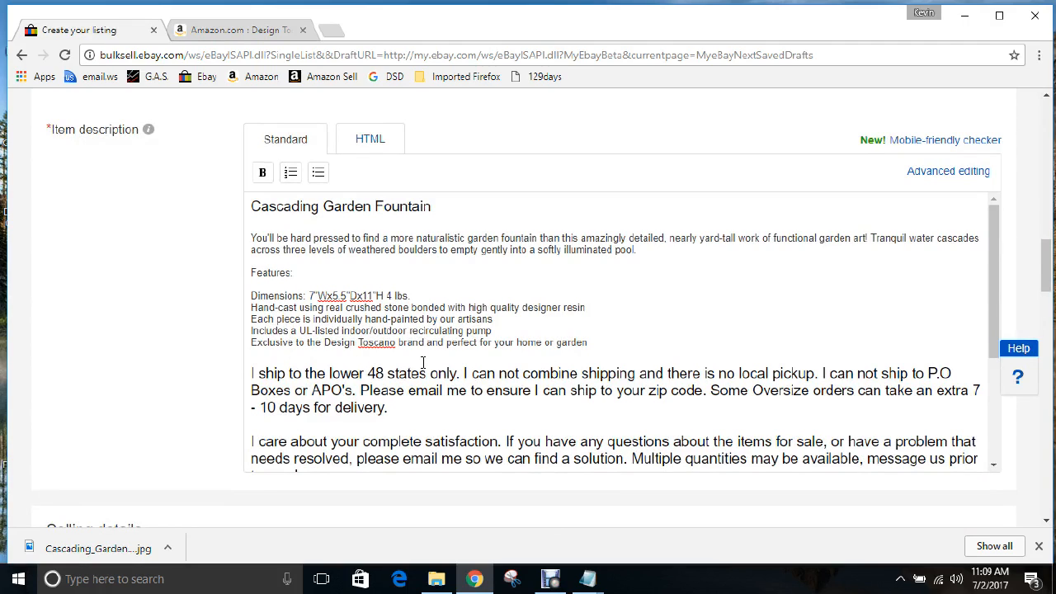
scroll(198, 334, "down", 1)
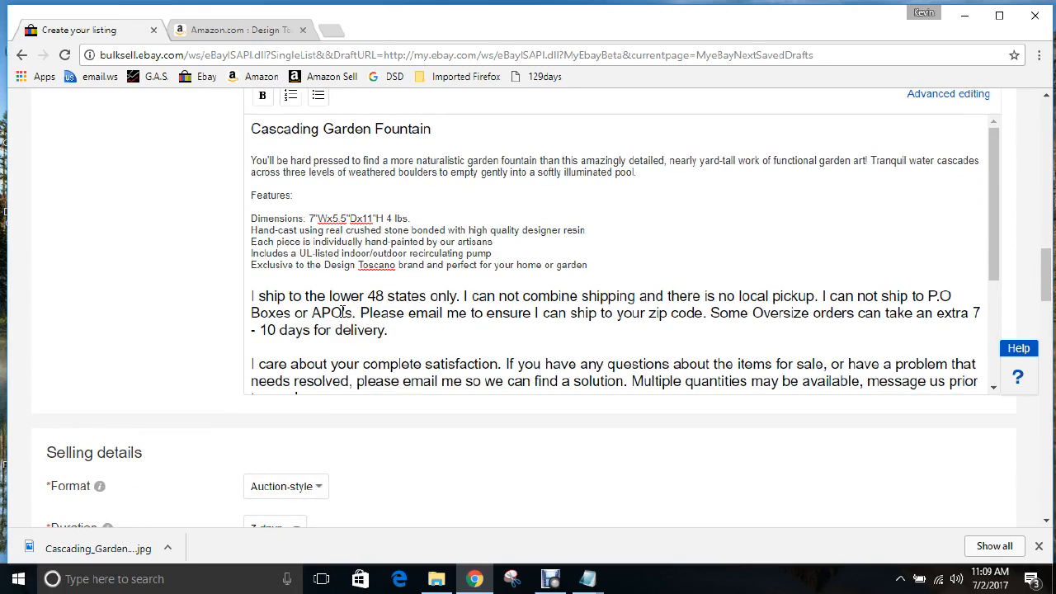
scroll(342, 312, "down", 2)
scroll(259, 309, "down", 1)
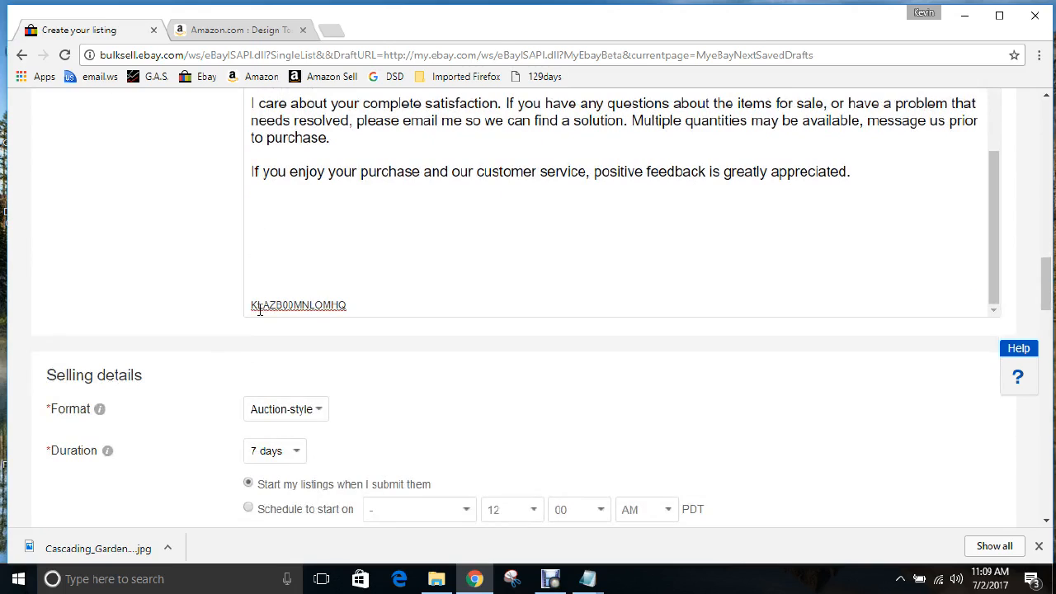
scroll(259, 310, "down", 1)
Switch the listing format from auction to Fixed price
left_click(324, 333)
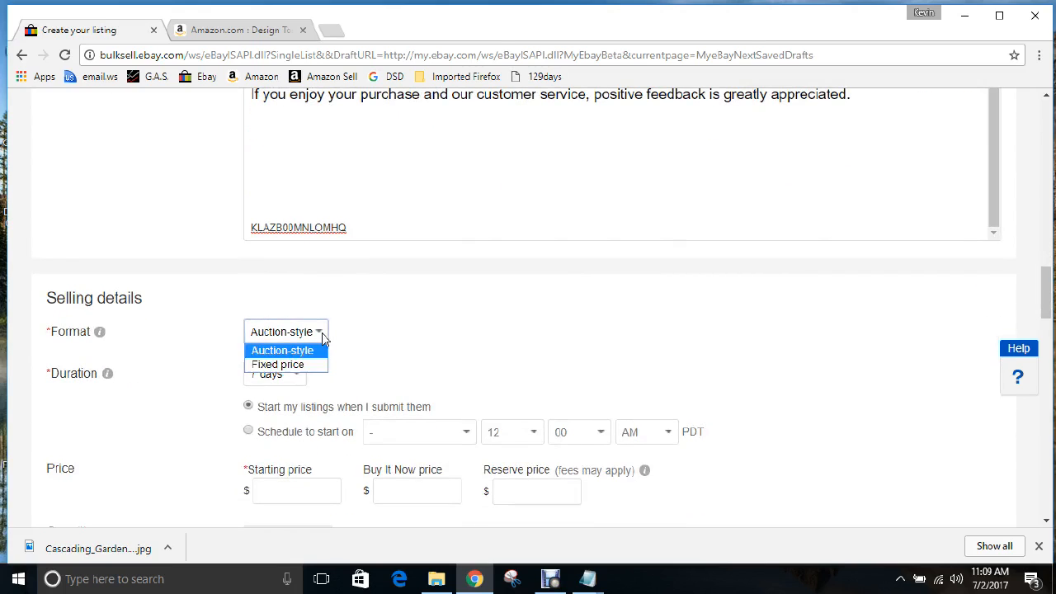
left_click(289, 364)
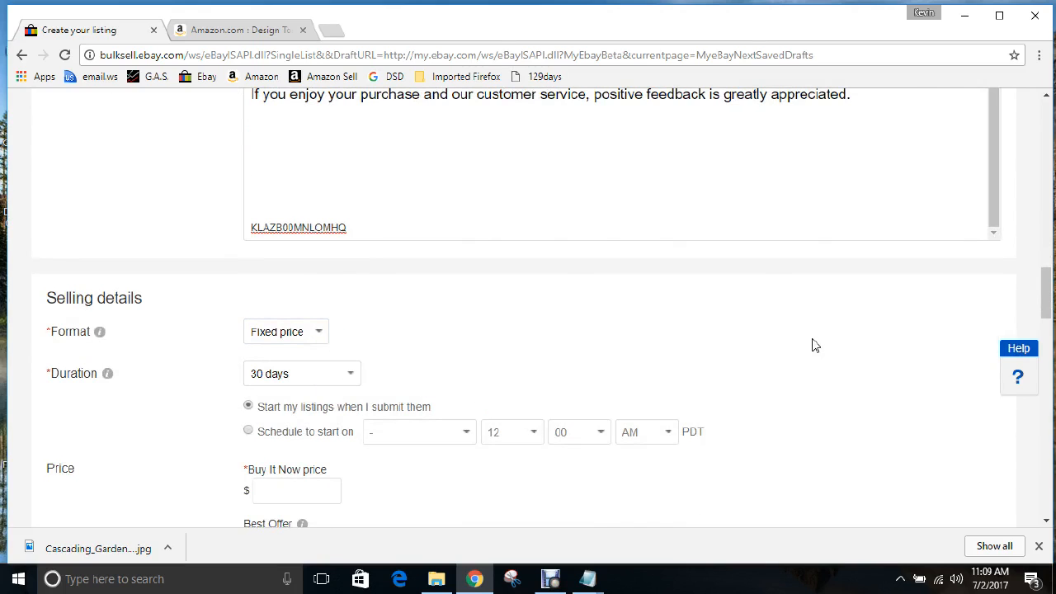
scroll(814, 344, "down", 1)
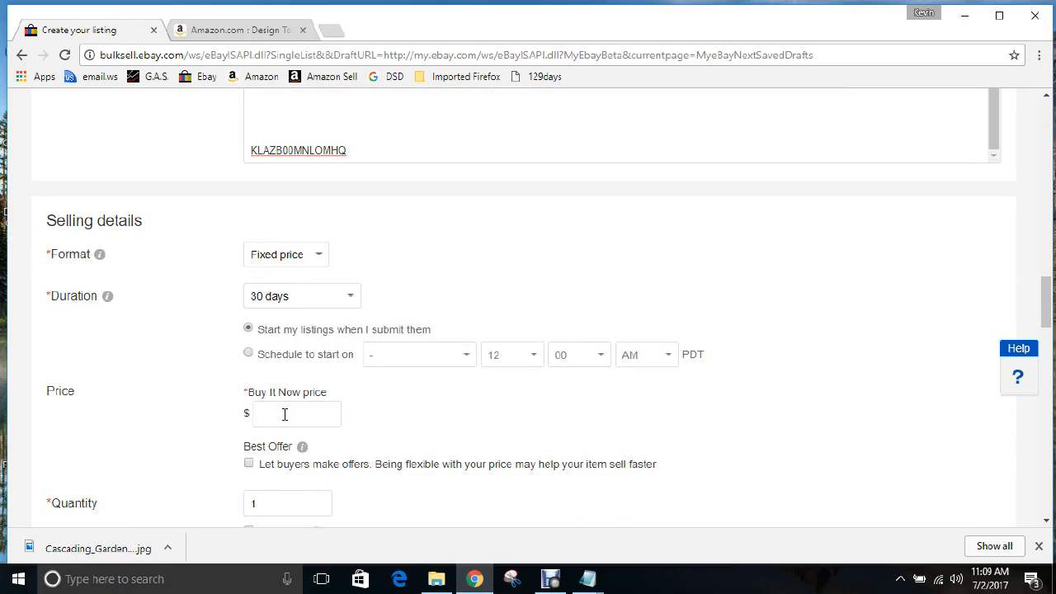
Check the fountain's Amazon price and set the Buy It Now price to $69.99
left_click(207, 34)
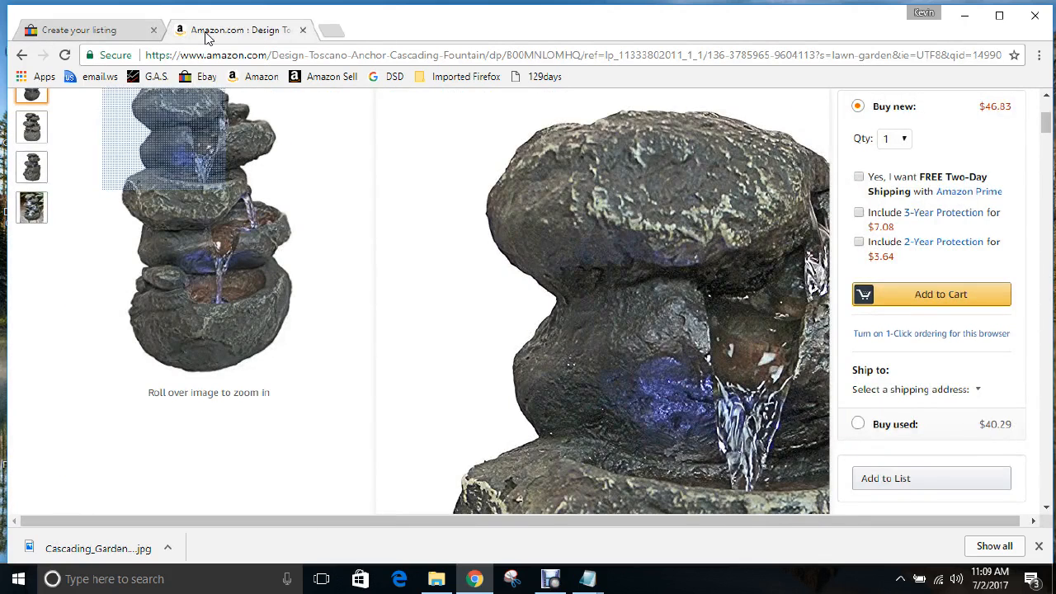
scroll(426, 345, "up", 3)
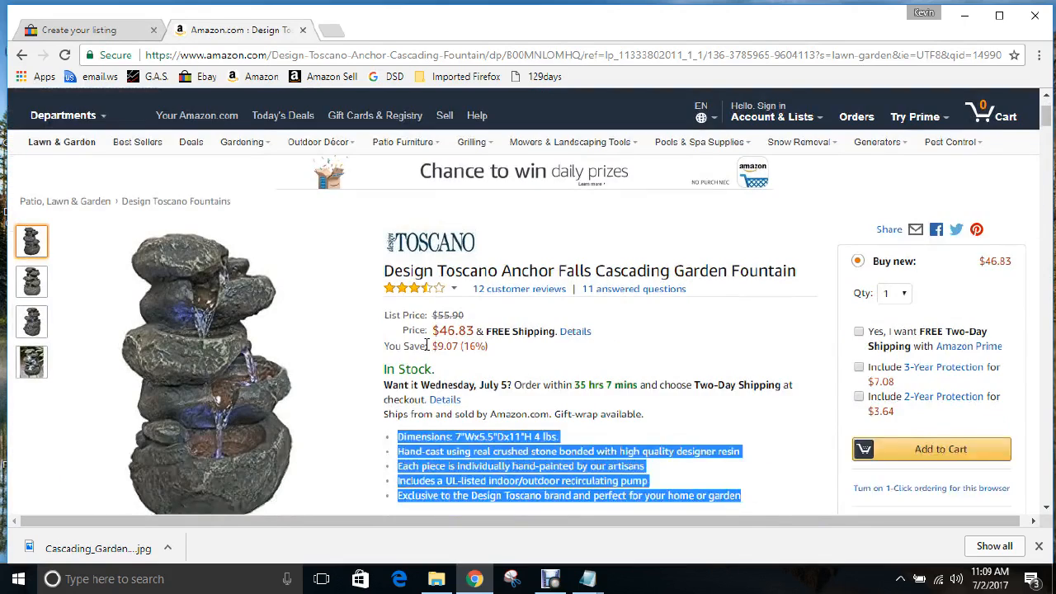
left_click(118, 33)
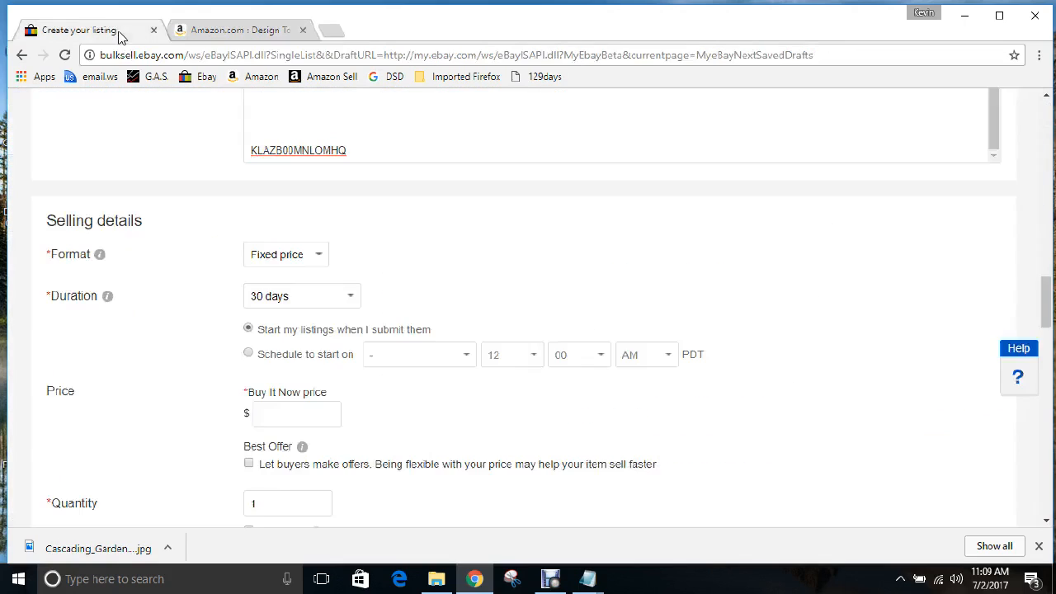
left_click(280, 415)
type("69.99")
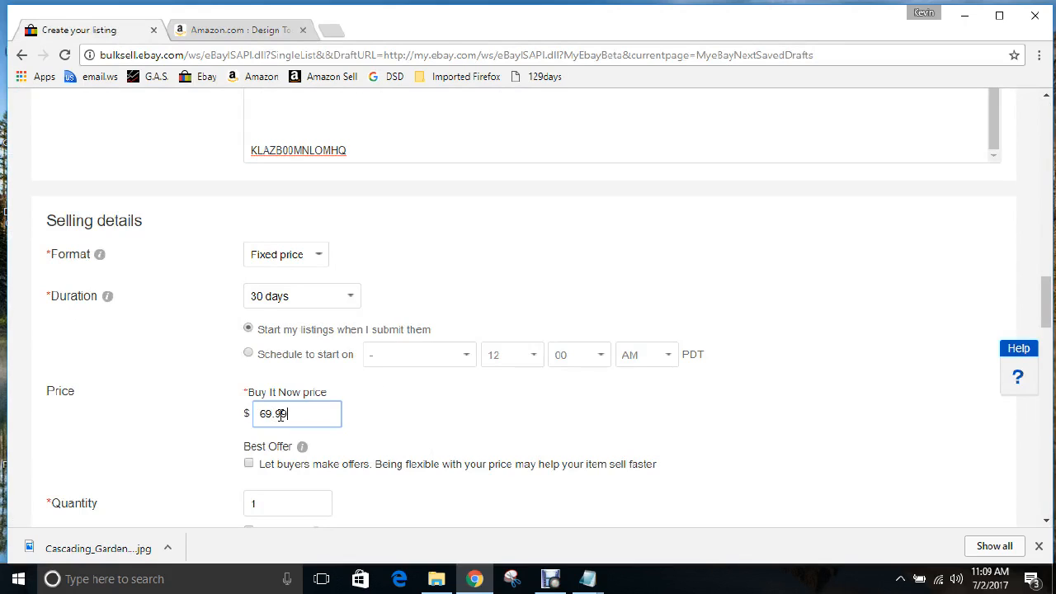
scroll(235, 370, "down", 1)
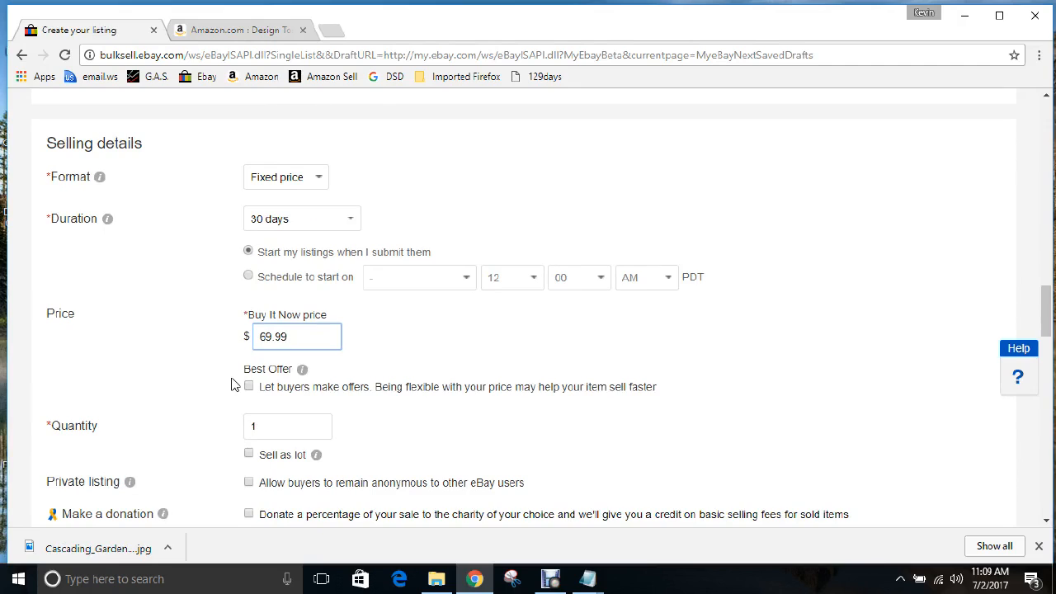
scroll(232, 385, "down", 1)
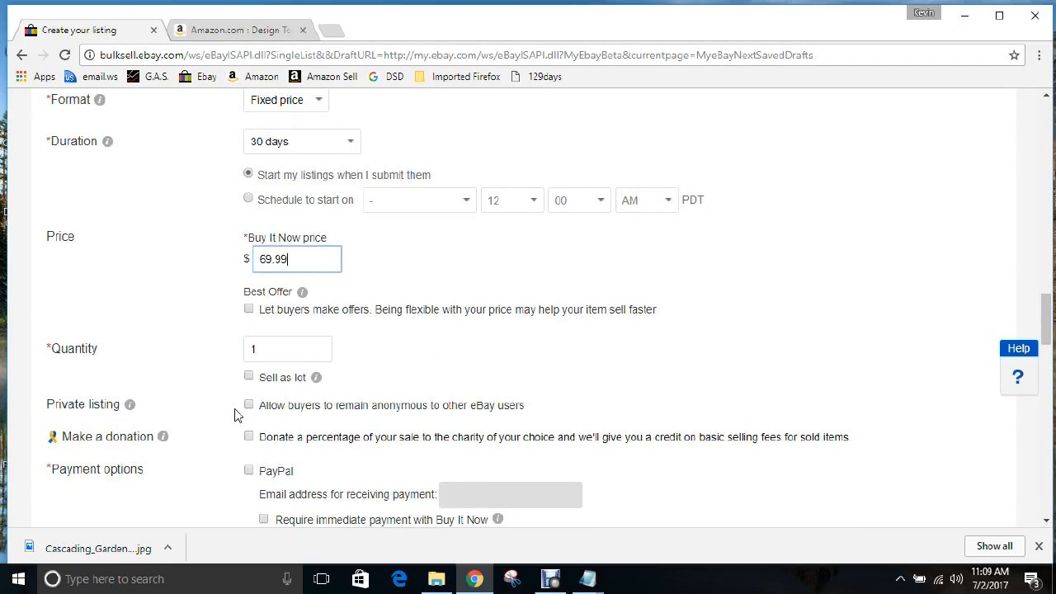
scroll(234, 412, "down", 1)
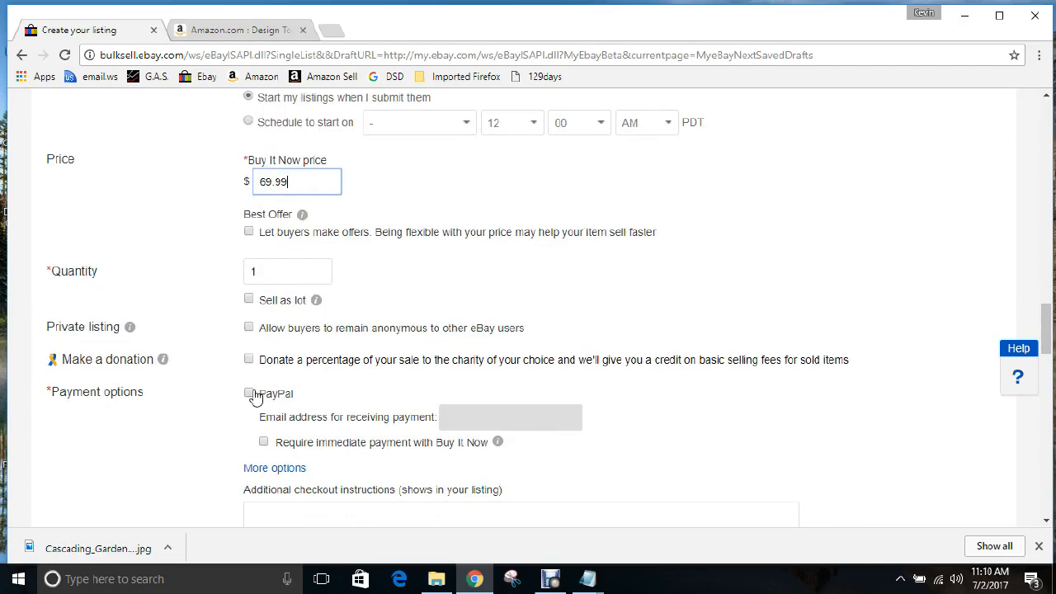
Accept PayPal and enter the seller's e-mail address for receiving payments
left_click(250, 394)
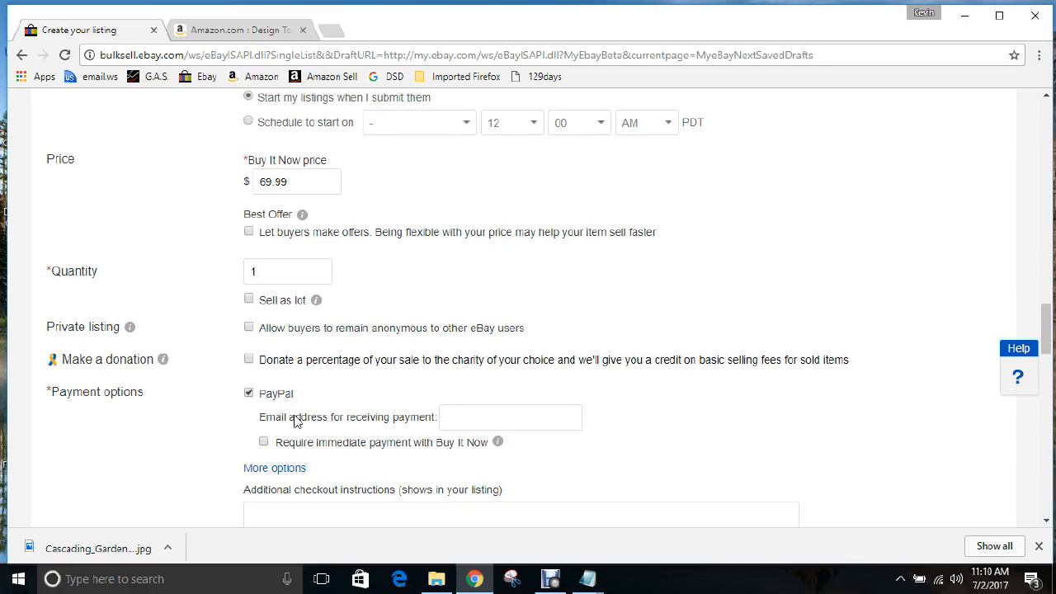
left_click(466, 417)
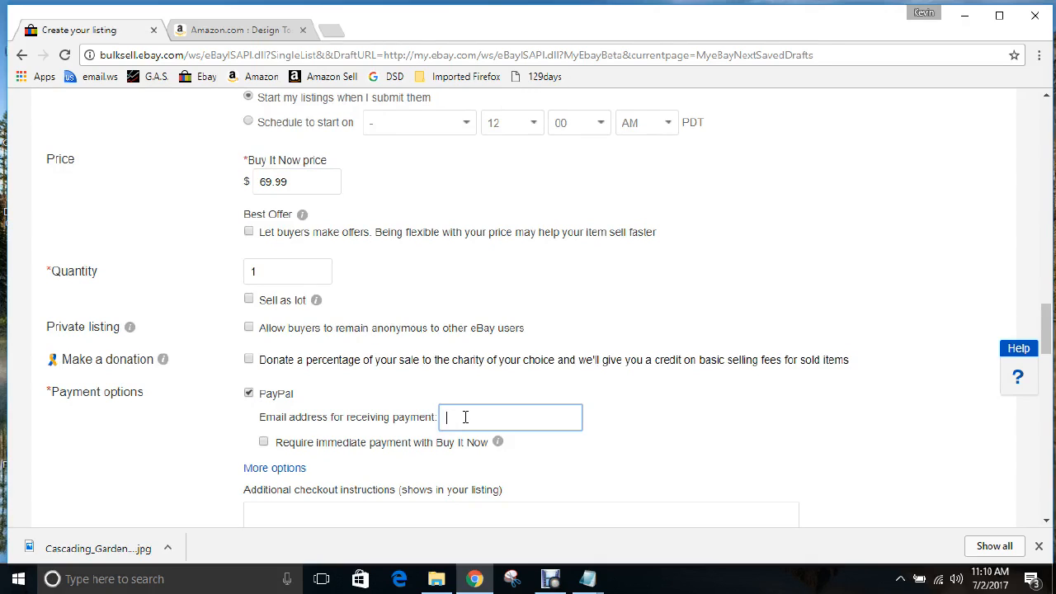
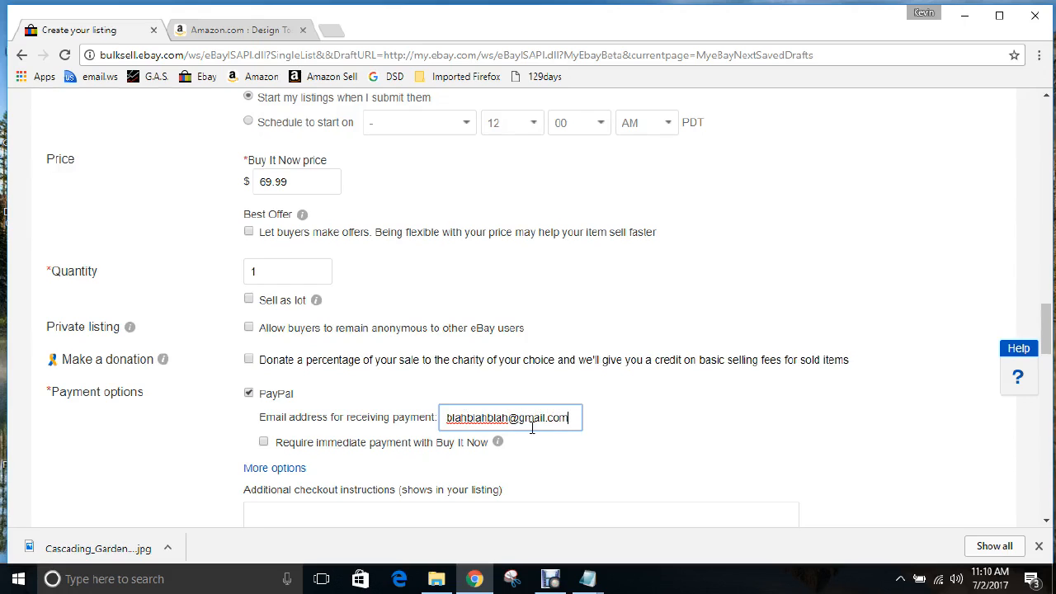
Scroll down to Return options and open the return-period list
scroll(599, 423, "down", 1)
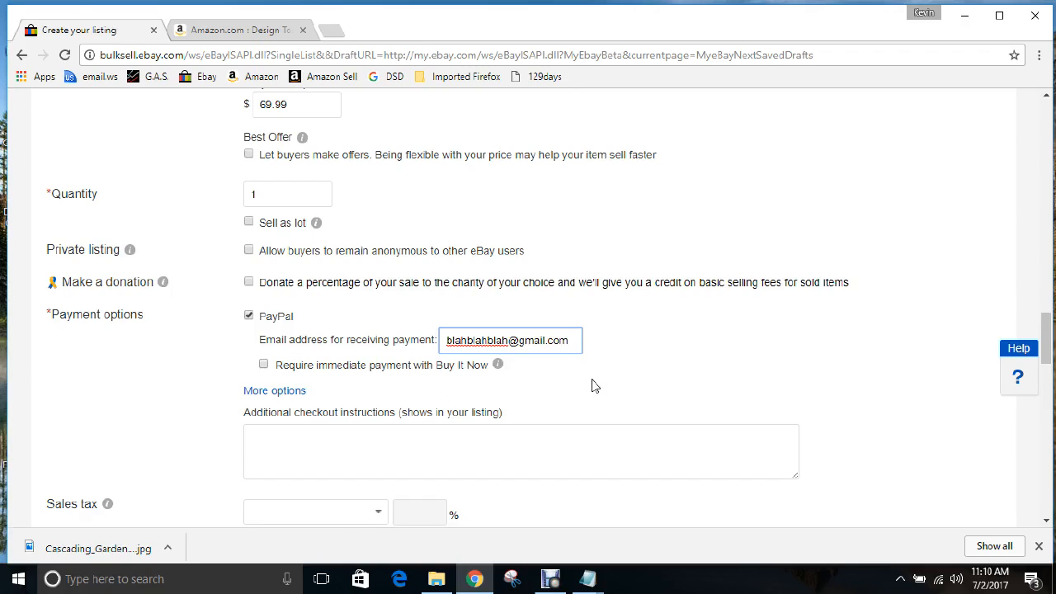
scroll(591, 385, "down", 2)
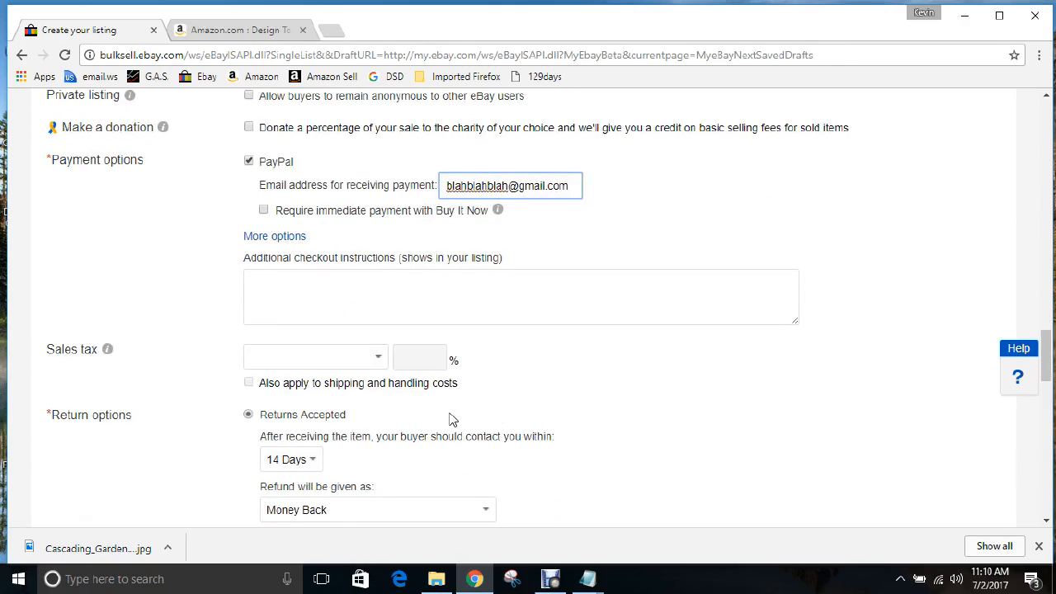
scroll(552, 388, "down", 1)
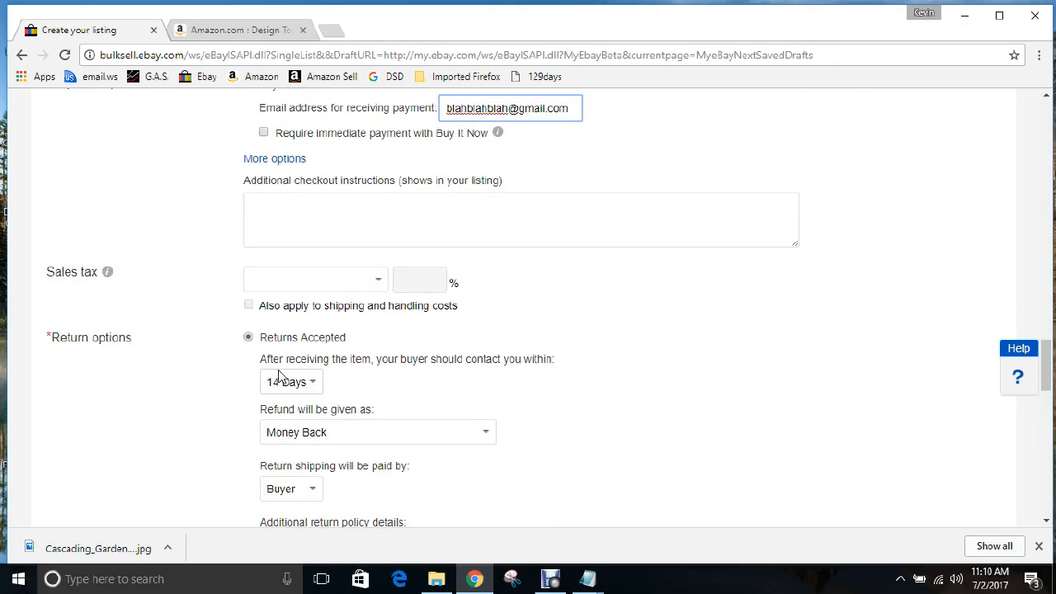
scroll(547, 316, "down", 1)
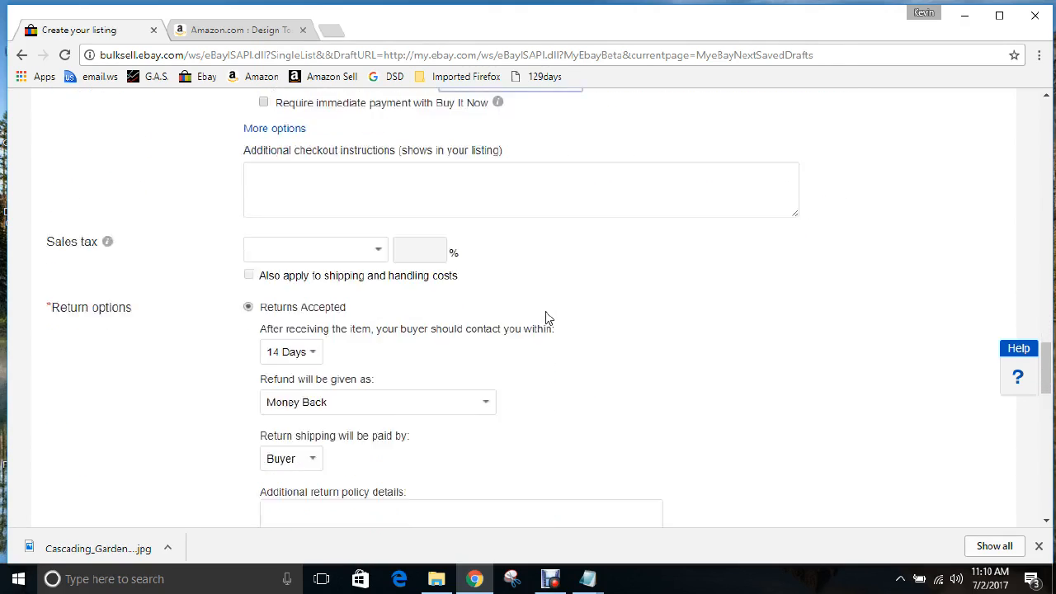
left_click(312, 307)
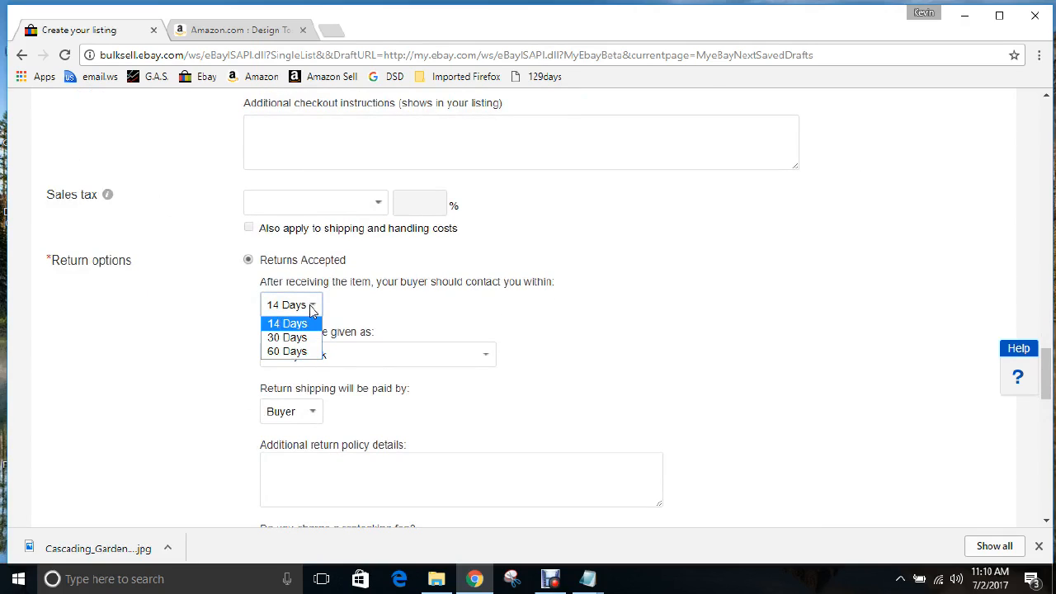
Set the return period to 30 Days
left_click(287, 336)
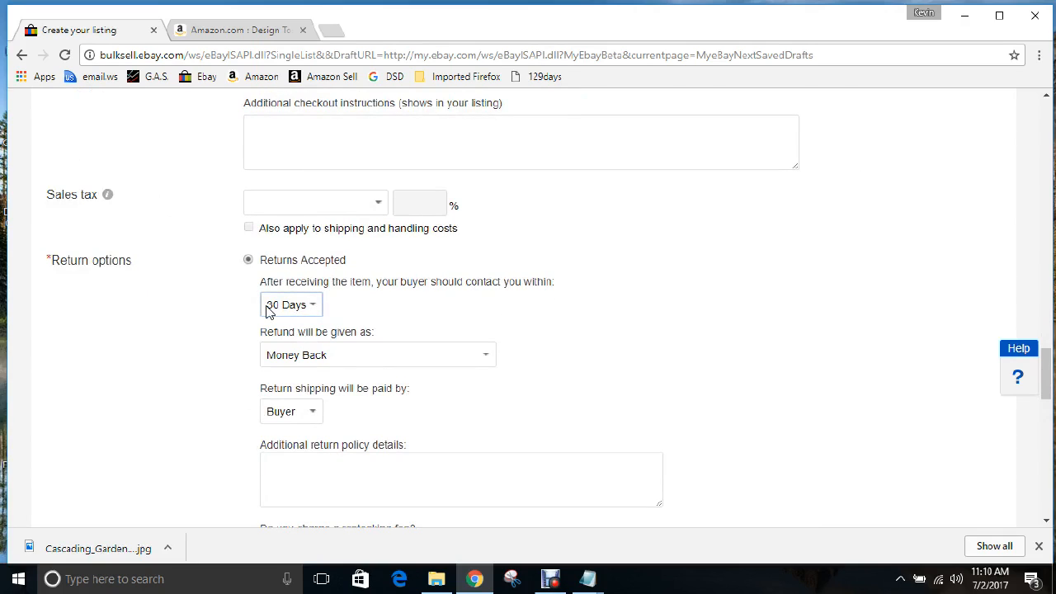
left_click(314, 306)
left_click(304, 324)
left_click(312, 305)
left_click(289, 338)
Charge a 20% restocking fee on returns
scroll(564, 307, "down", 1)
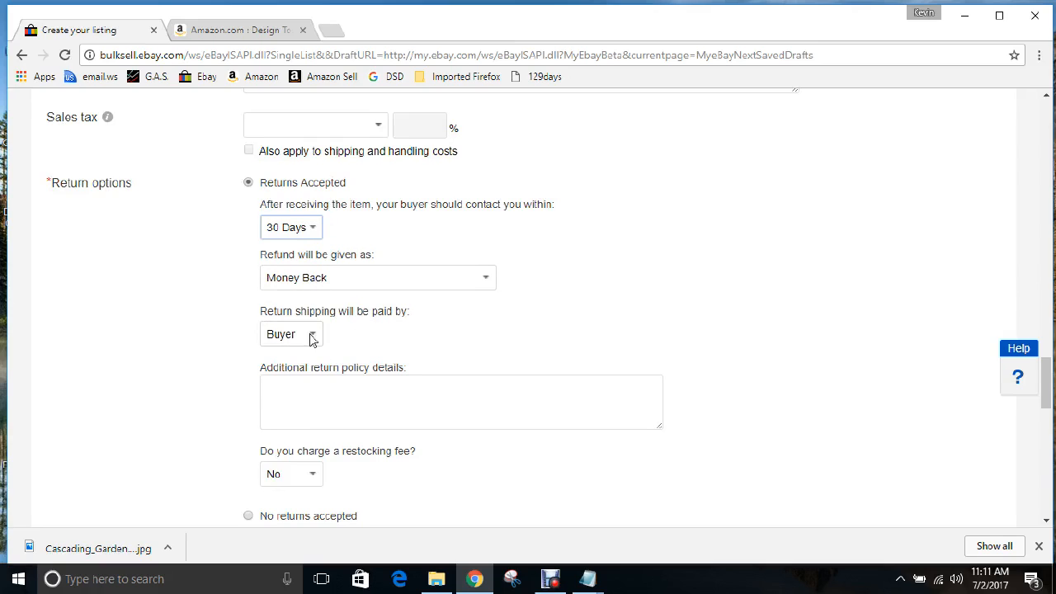
scroll(652, 287, "down", 1)
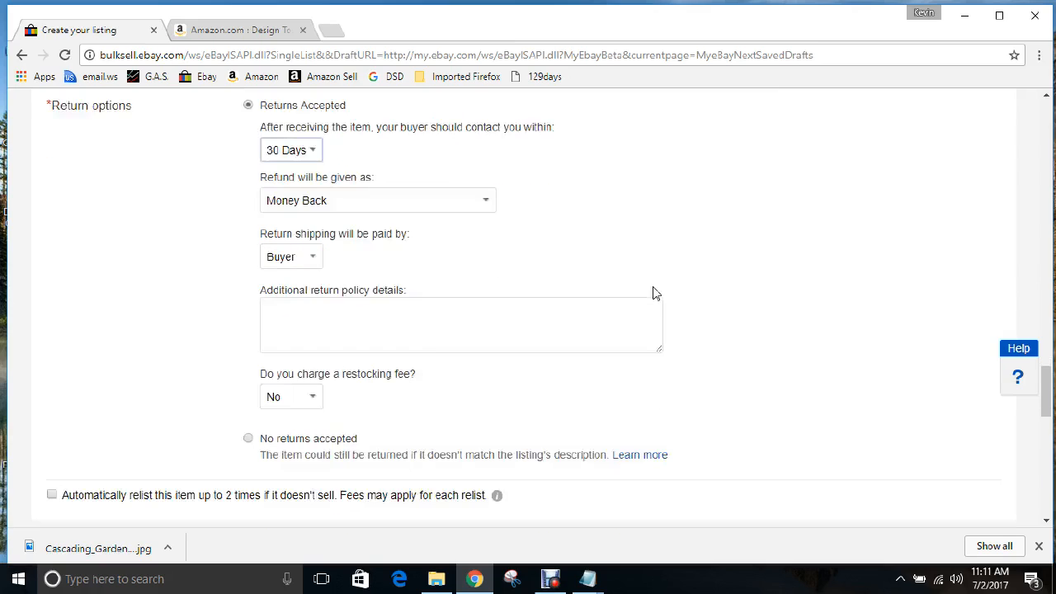
left_click(312, 398)
left_click(296, 458)
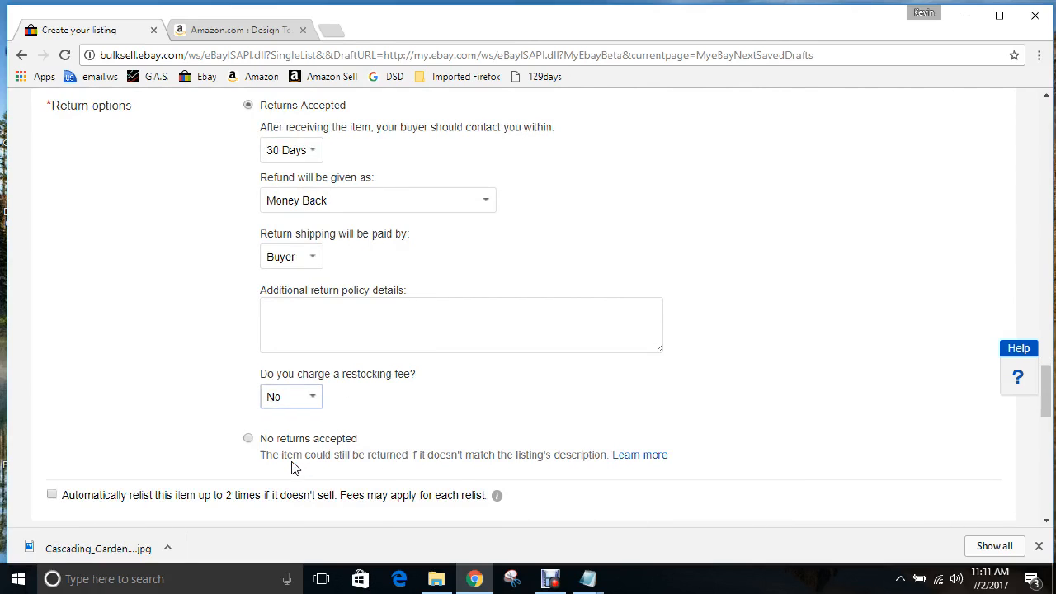
Choose UPS Ground (1 to 5 business days) as the domestic shipping service
scroll(689, 304, "down", 1)
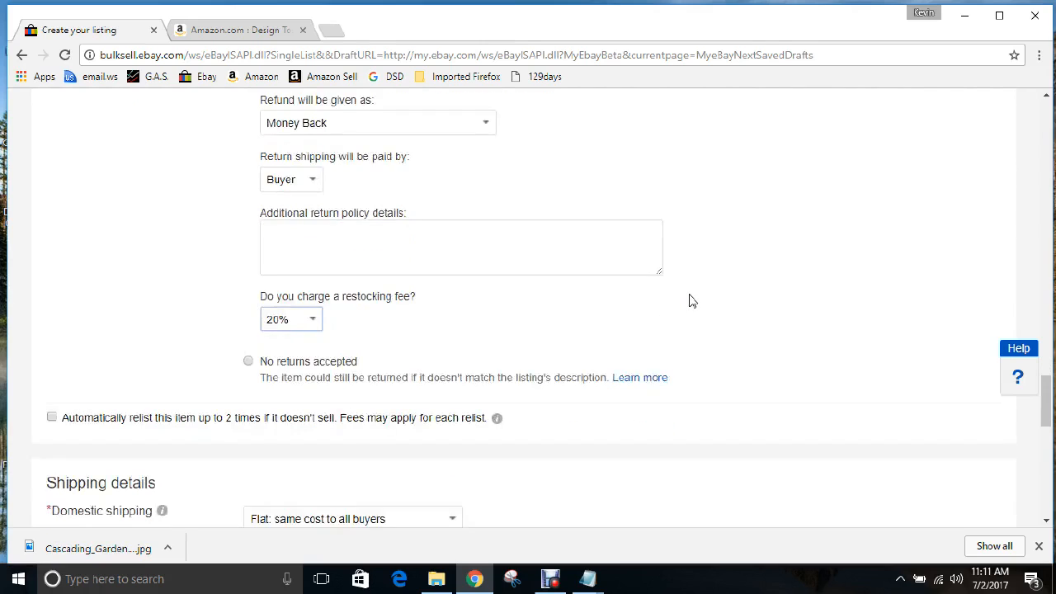
scroll(690, 303, "down", 1)
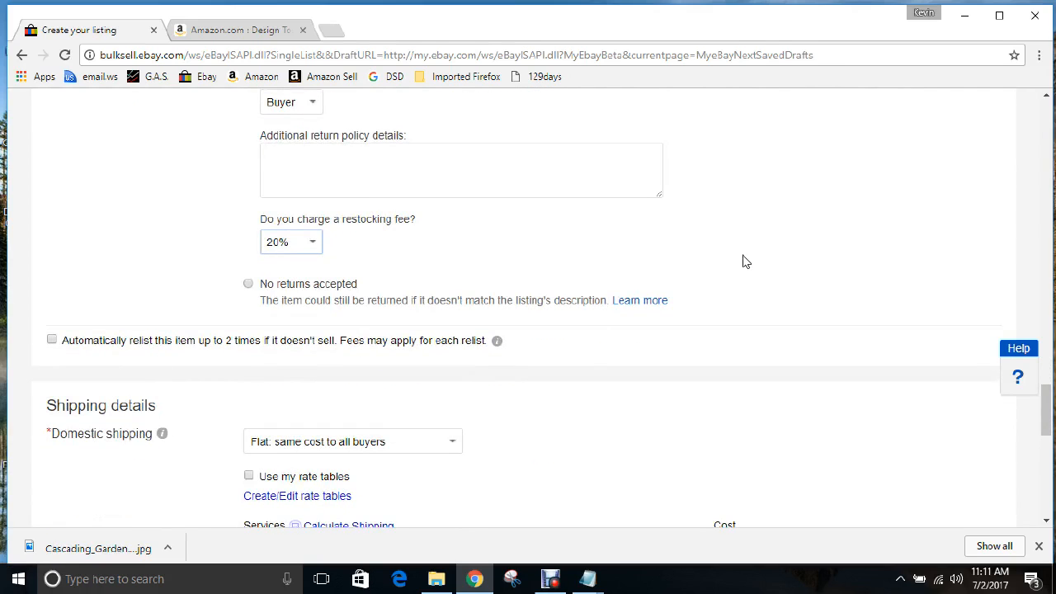
scroll(744, 261, "down", 1)
scroll(745, 261, "down", 1)
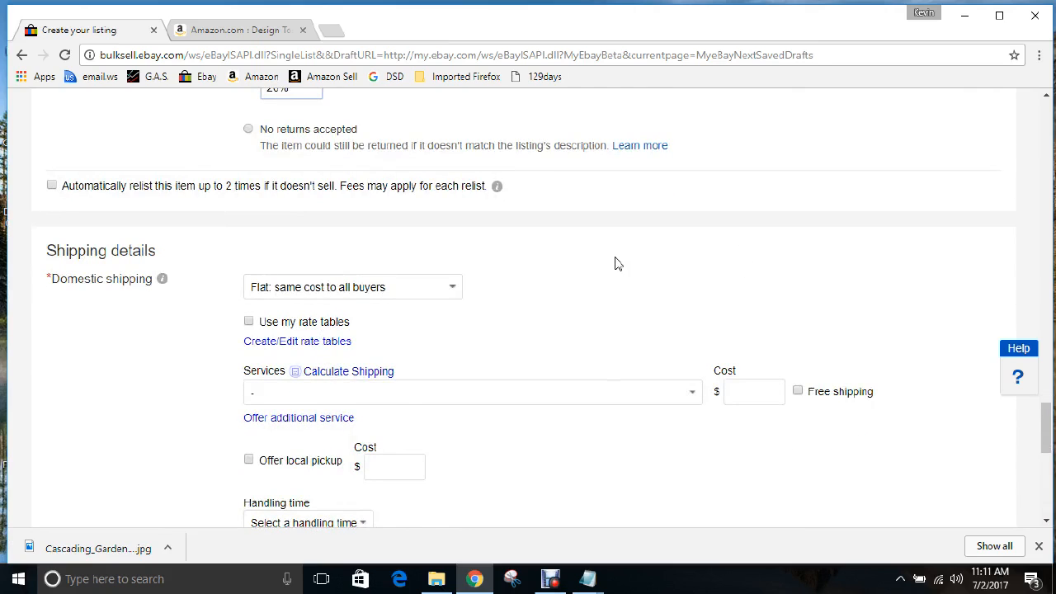
scroll(617, 263, "down", 1)
left_click(693, 319)
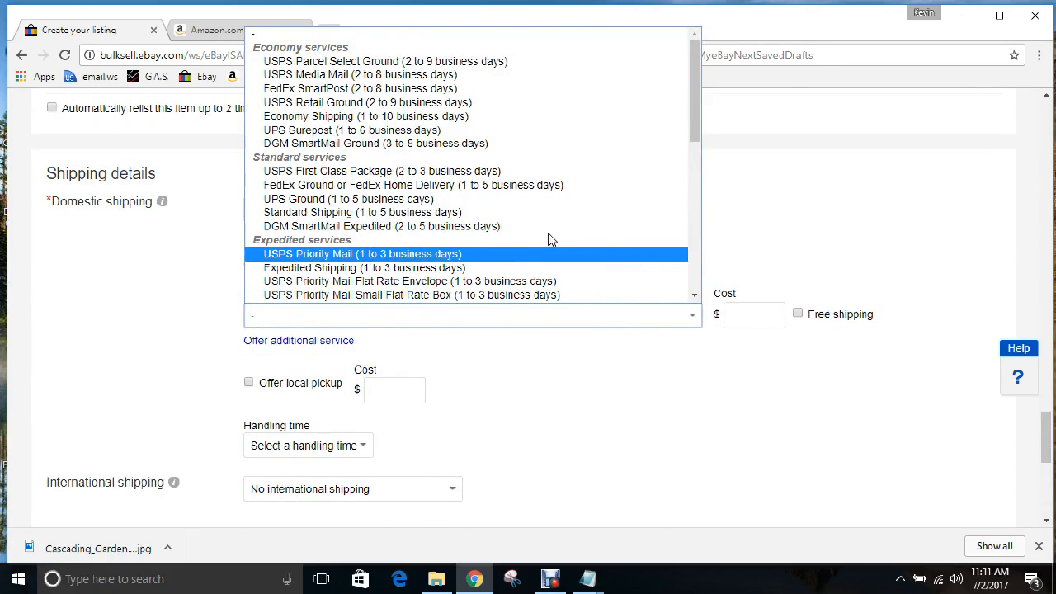
scroll(558, 227, "down", 3)
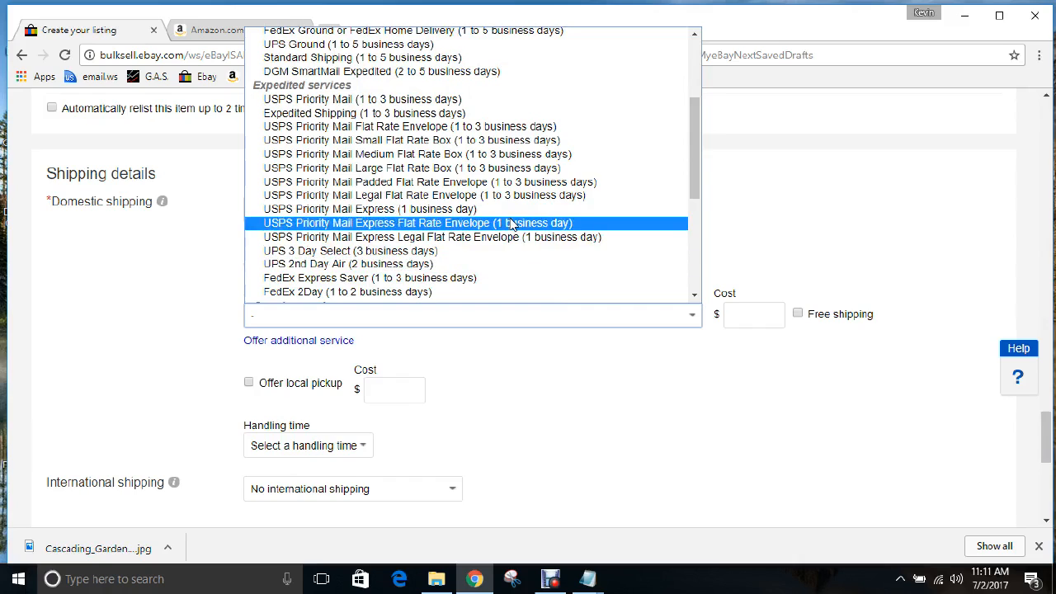
scroll(510, 223, "down", 3)
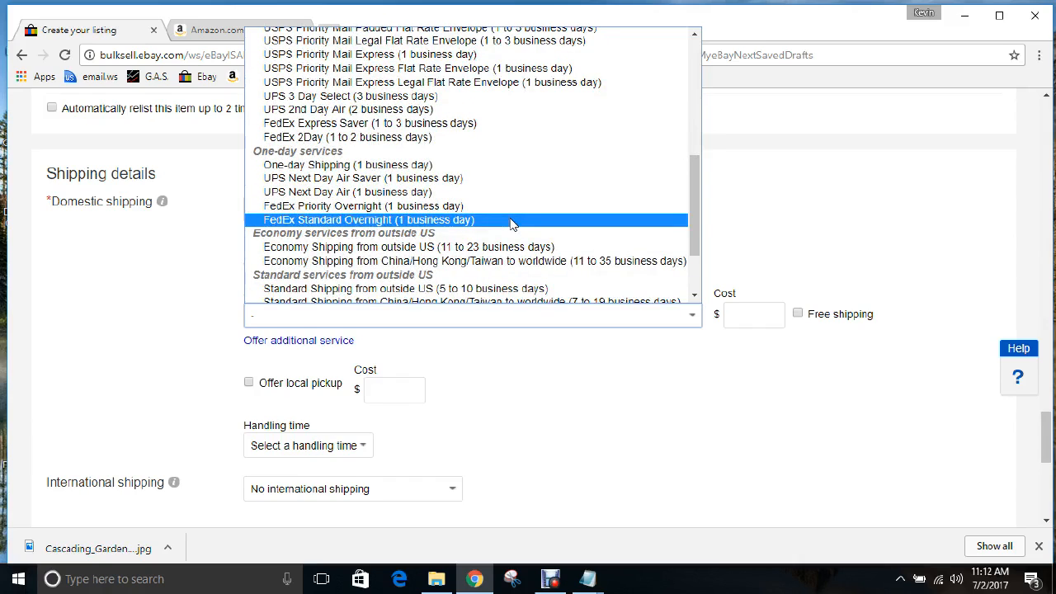
scroll(511, 223, "down", 2)
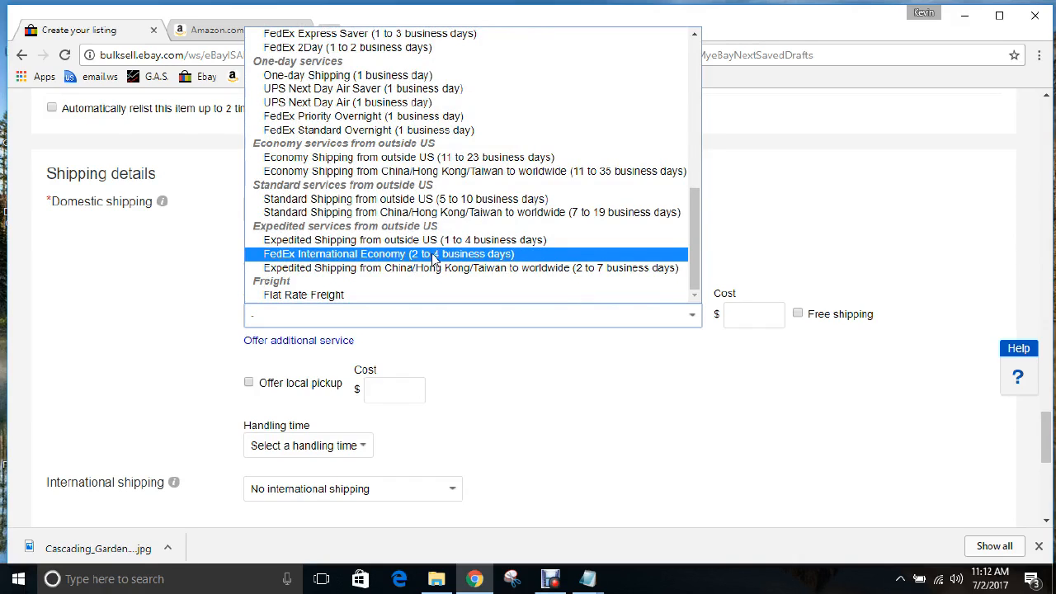
scroll(432, 258, "up", 4)
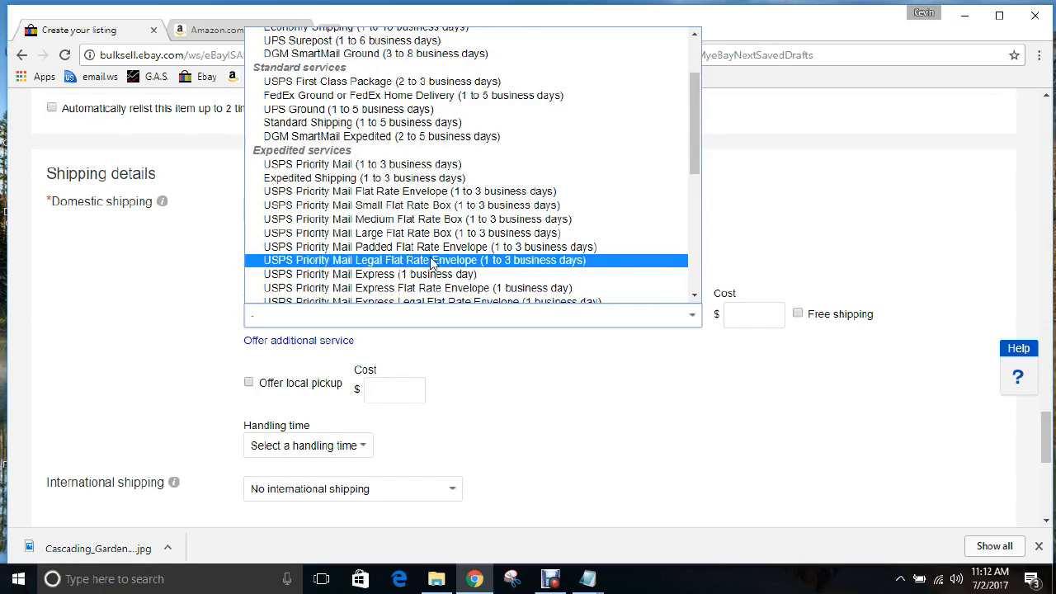
left_click(402, 110)
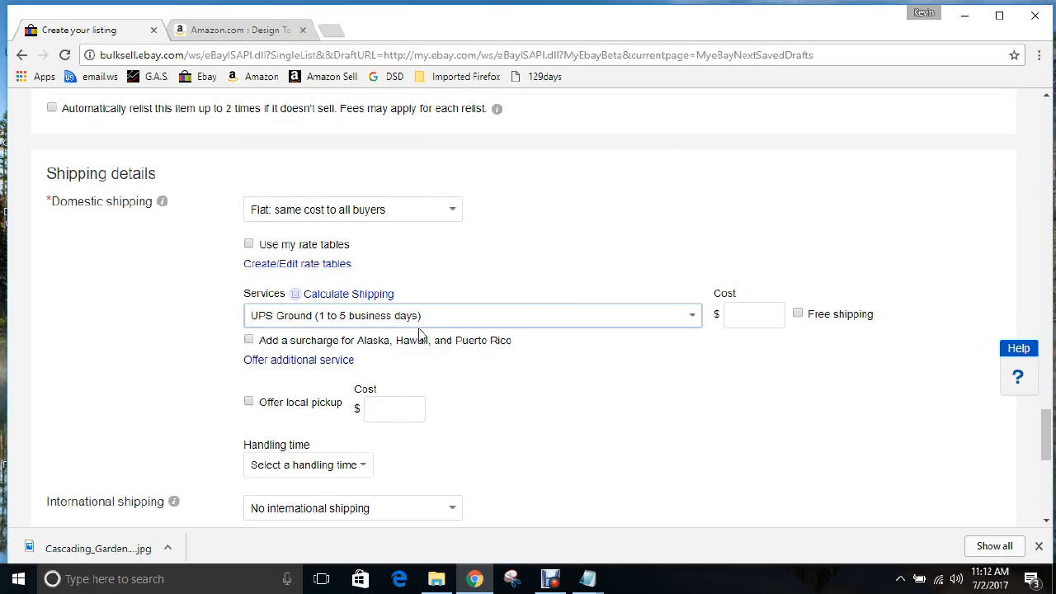
Offer free shipping on the UPS Ground service
left_click(797, 315)
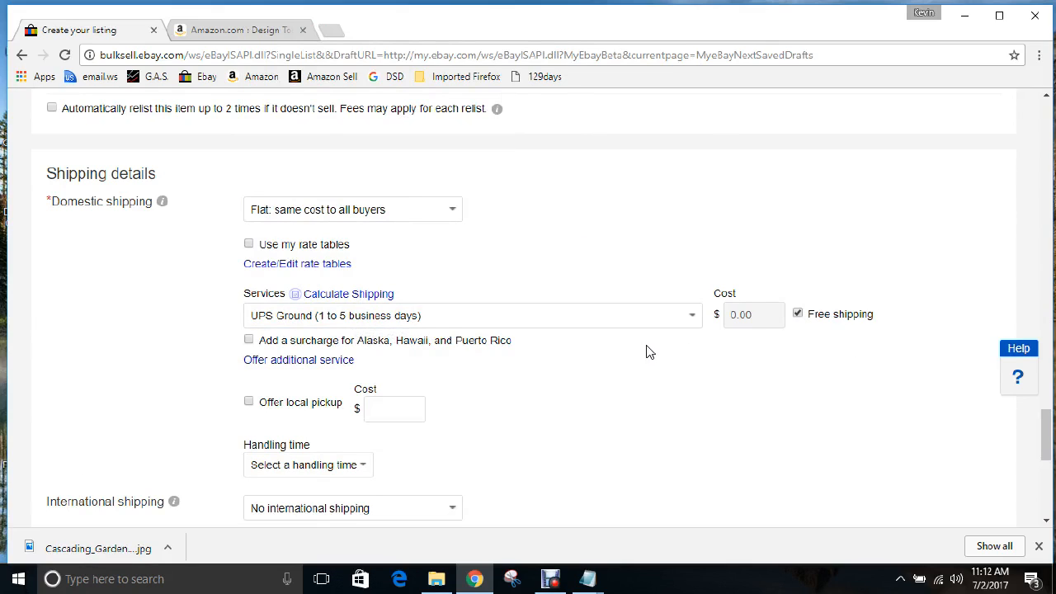
scroll(648, 350, "down", 1)
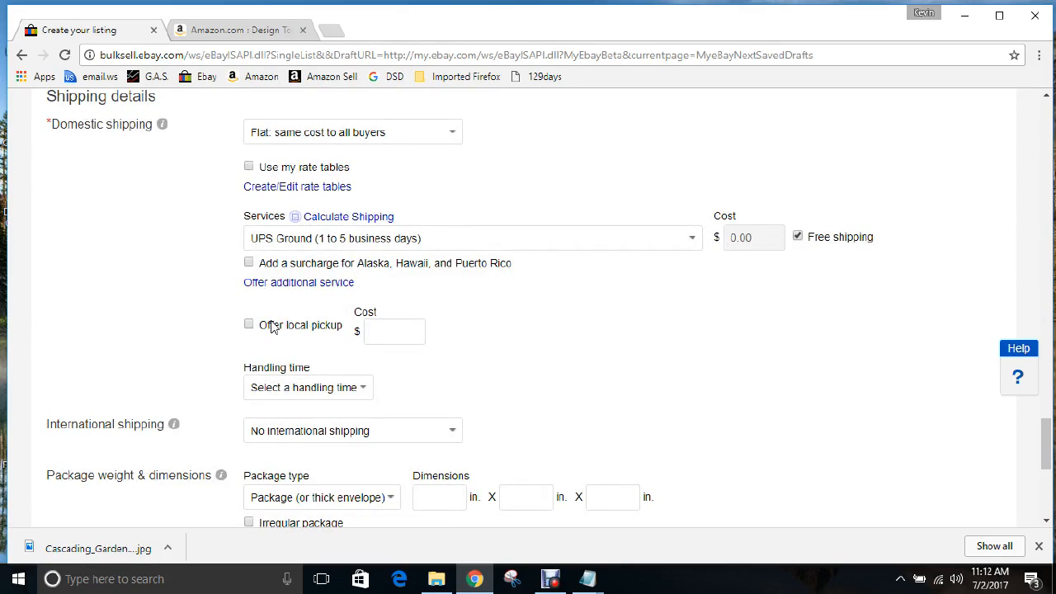
scroll(462, 321, "down", 1)
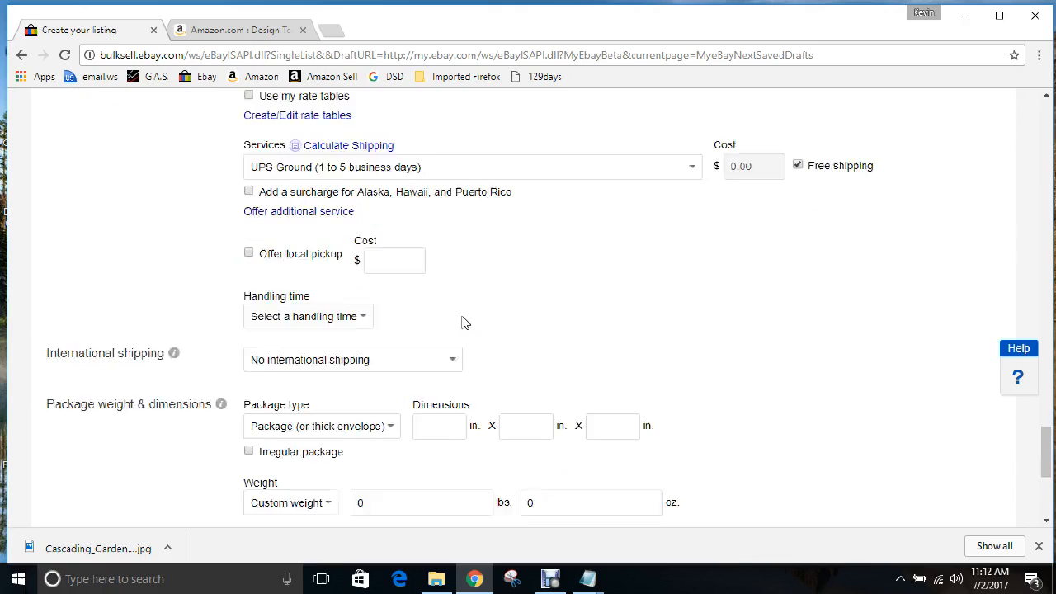
Set the handling time to 3 business days
left_click(363, 318)
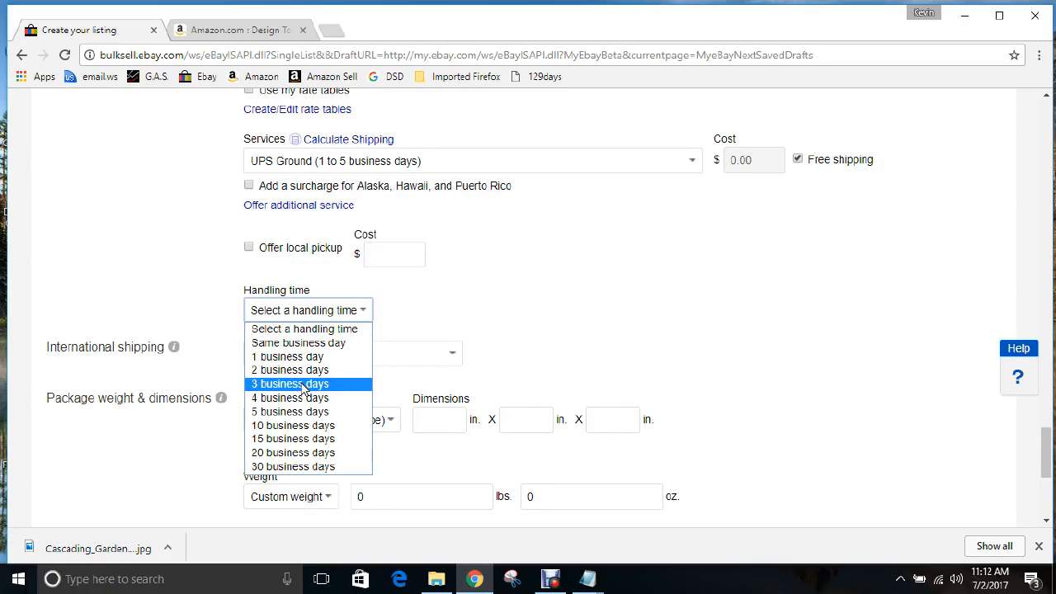
left_click(303, 385)
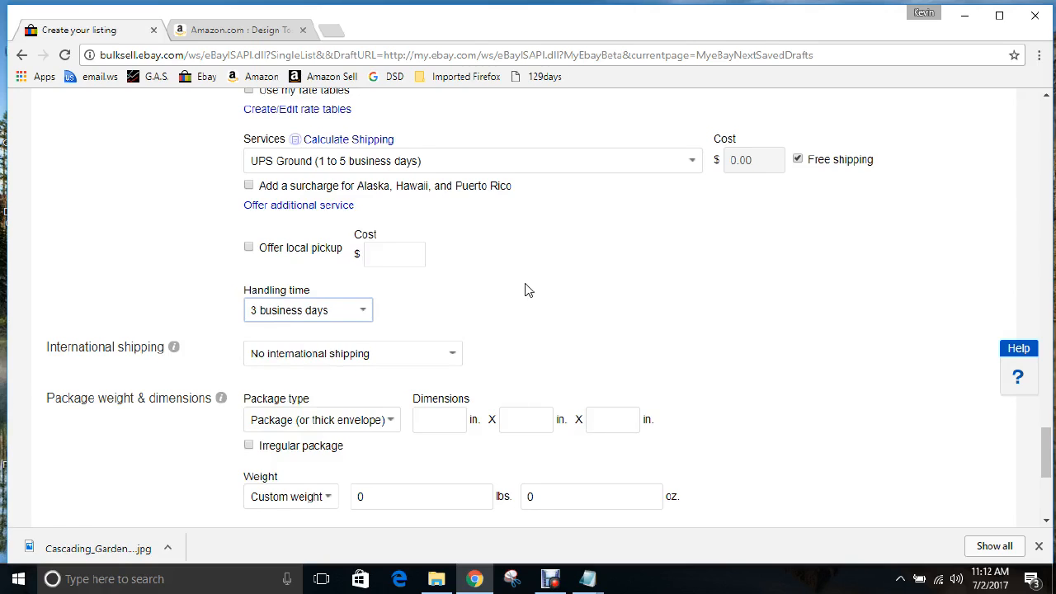
scroll(528, 290, "down", 1)
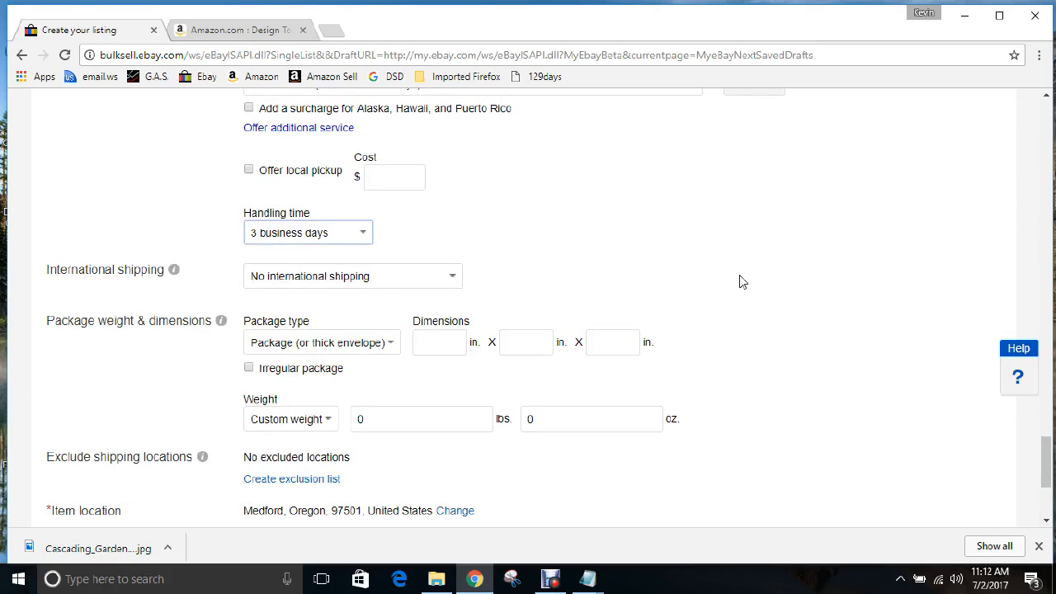
scroll(739, 278, "down", 1)
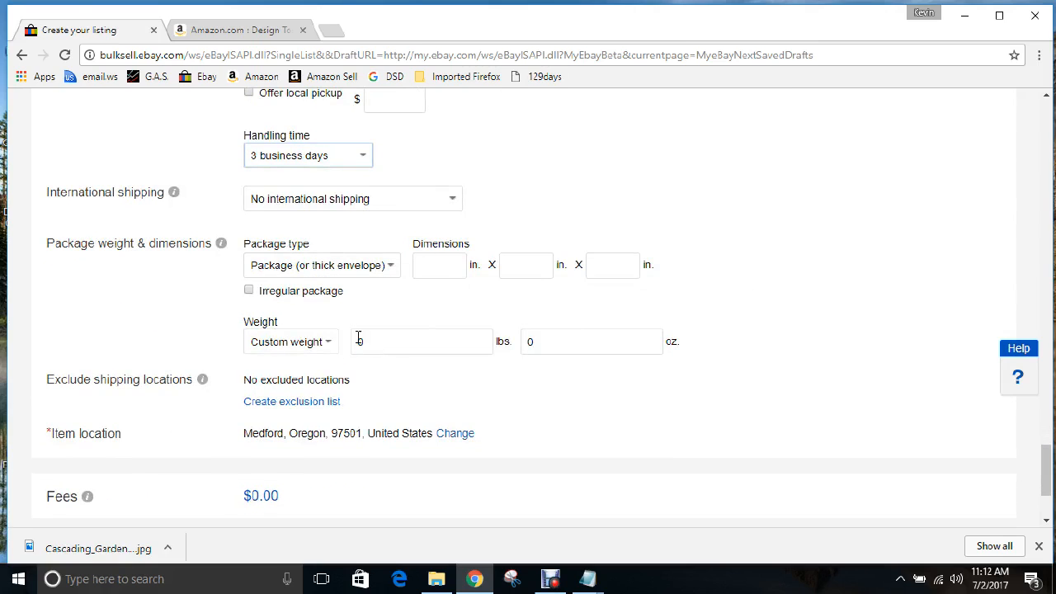
scroll(636, 285, "down", 1)
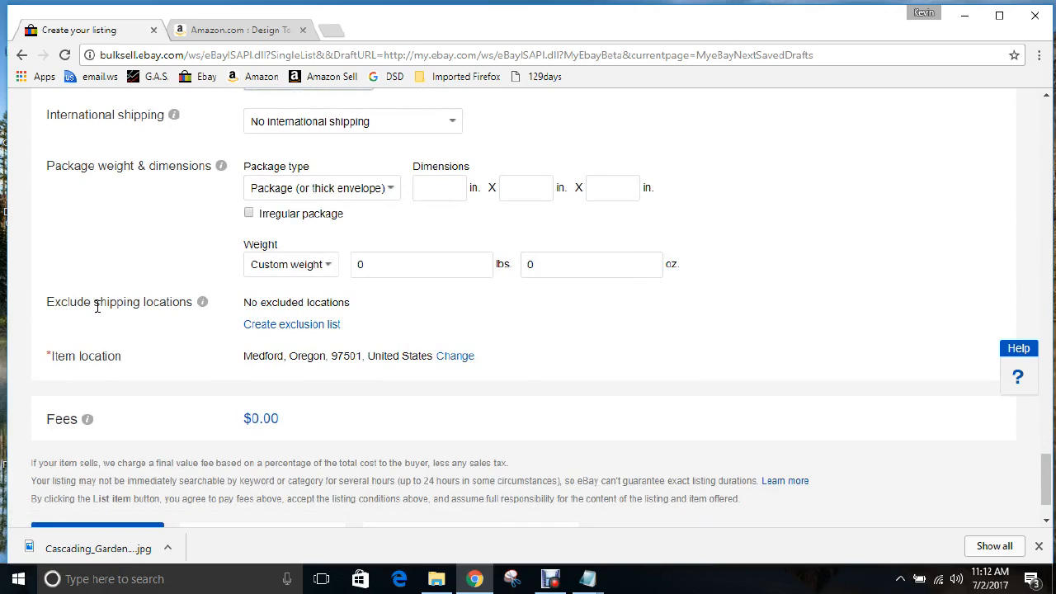
Create an exclusion list blocking Alaska/Hawaii, APO/FPO and US Protectorates
left_click(307, 326)
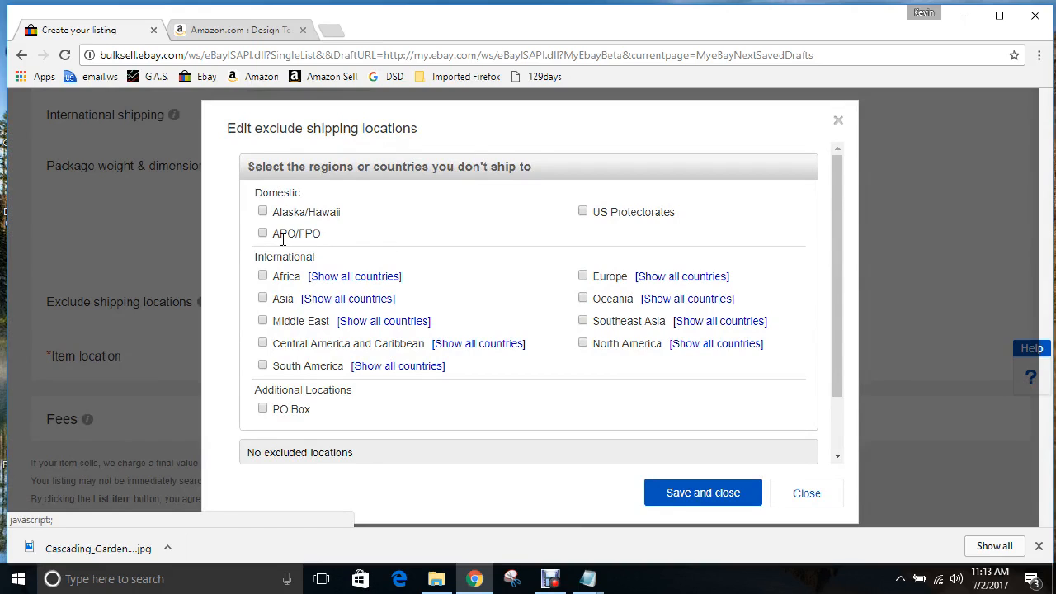
left_click(263, 213)
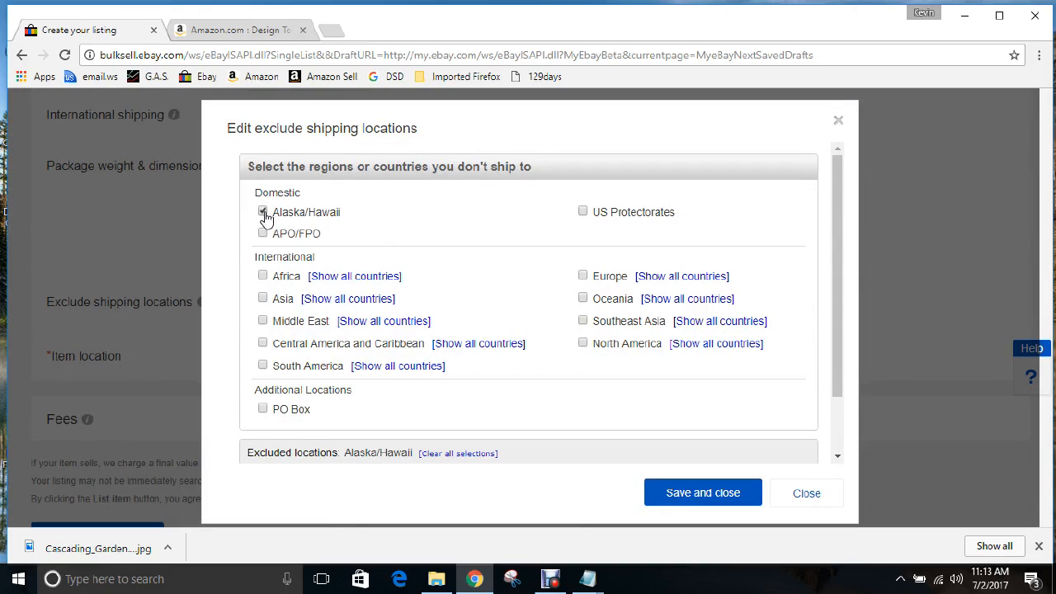
left_click(262, 234)
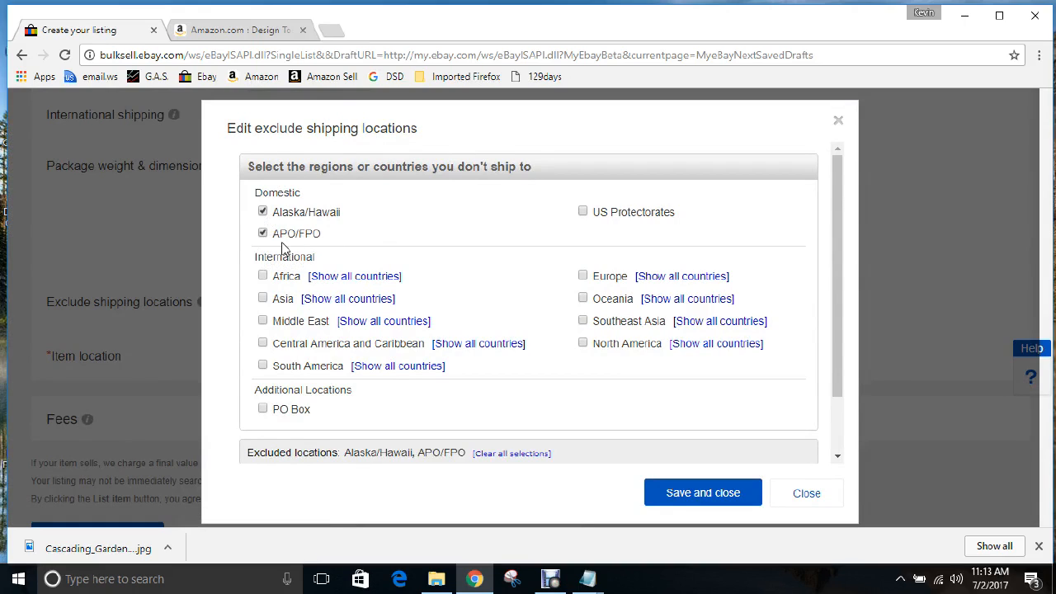
left_click(583, 213)
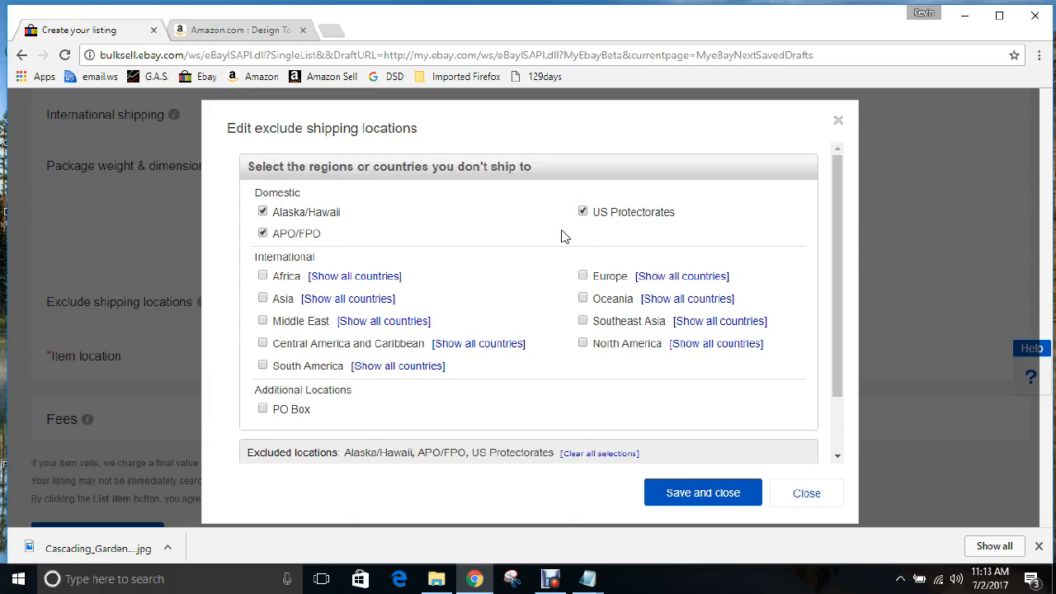
Also exclude PO Boxes and every international region, then save the exclusion list
left_click(263, 276)
left_click(262, 297)
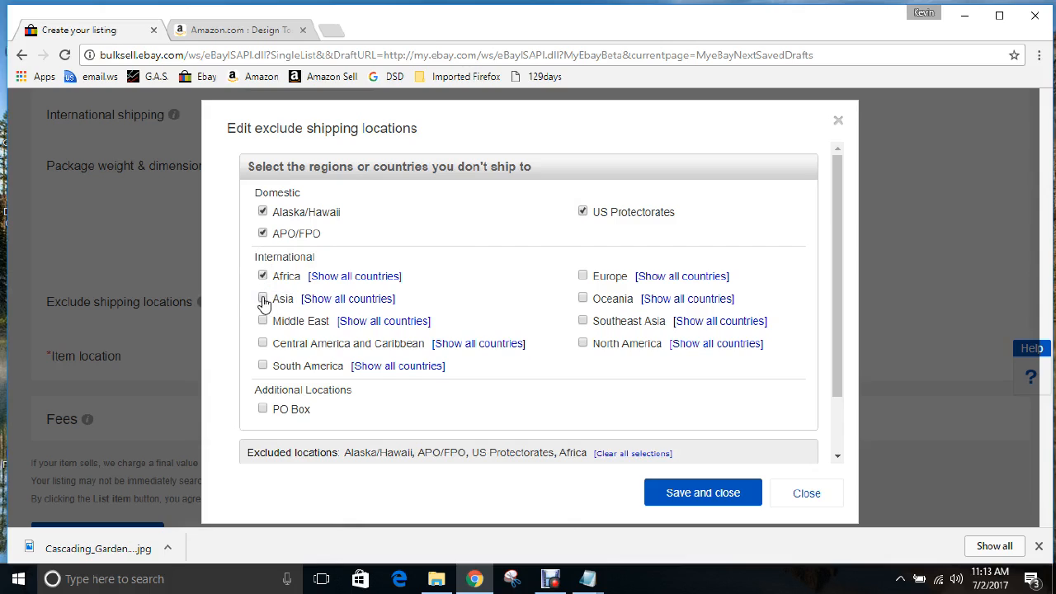
left_click(262, 342)
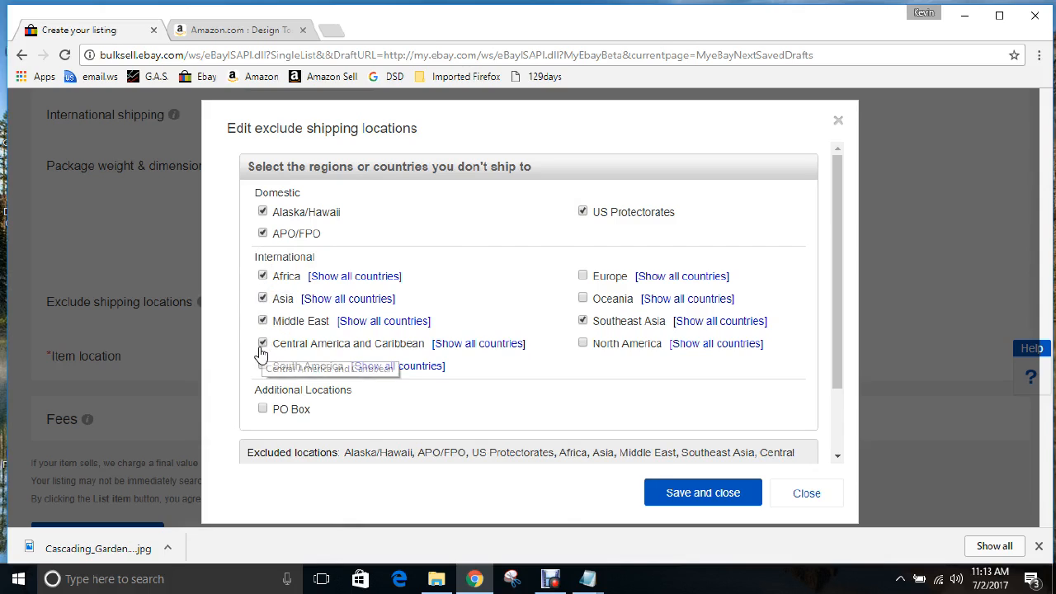
left_click(262, 367)
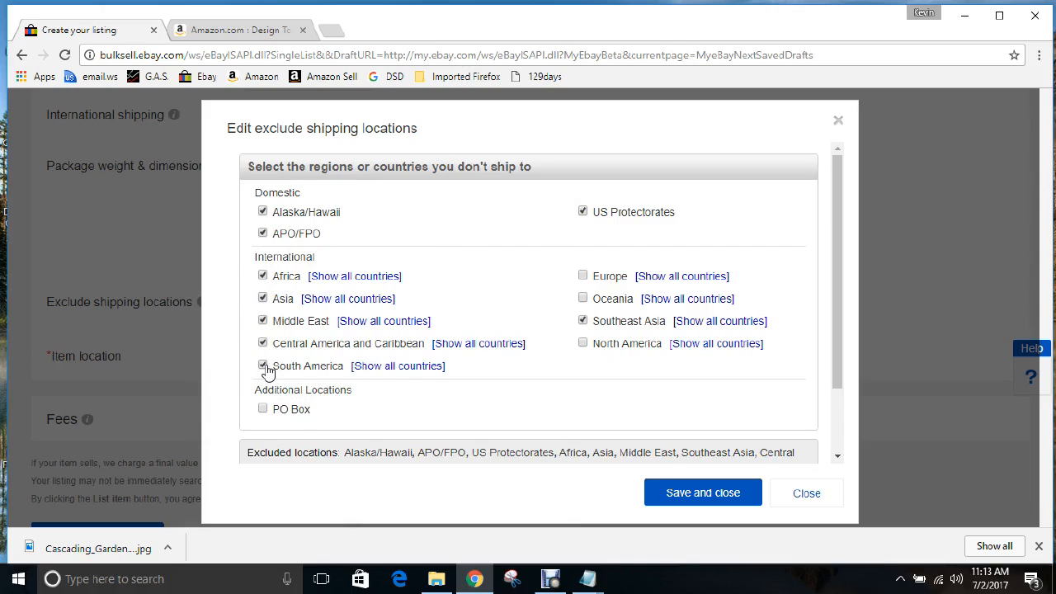
left_click(263, 410)
left_click(582, 275)
left_click(582, 298)
left_click(583, 344)
left_click(687, 494)
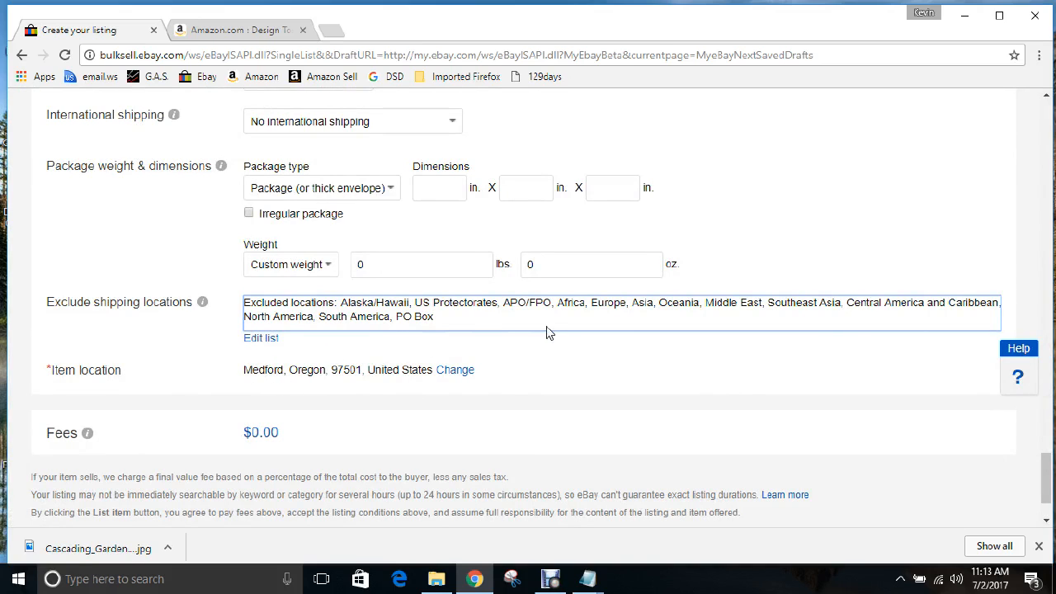
scroll(546, 333, "down", 1)
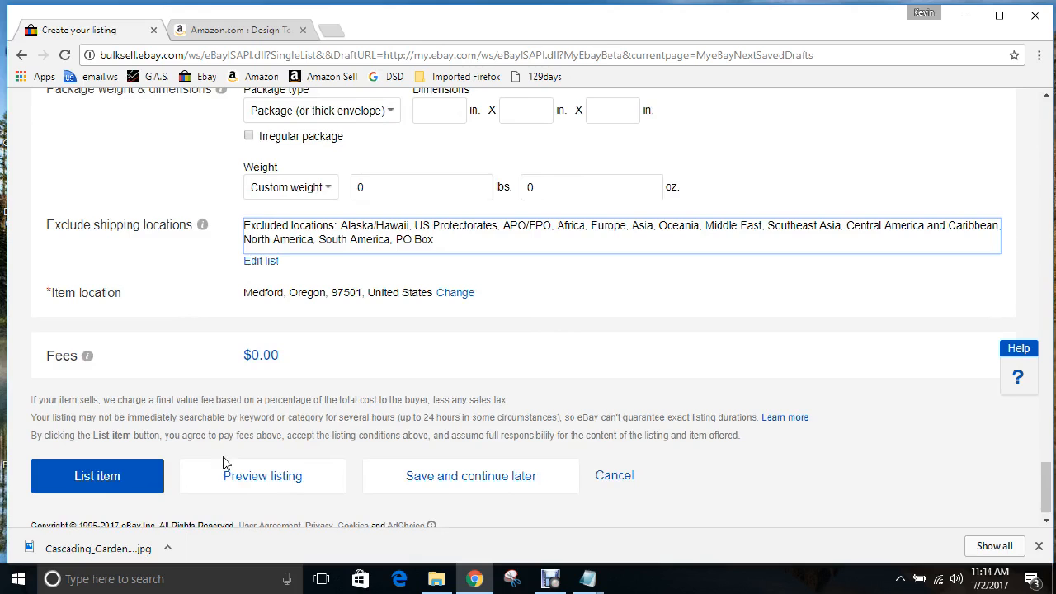
scroll(223, 461, "down", 1)
scroll(222, 462, "up", 1)
scroll(223, 462, "down", 1)
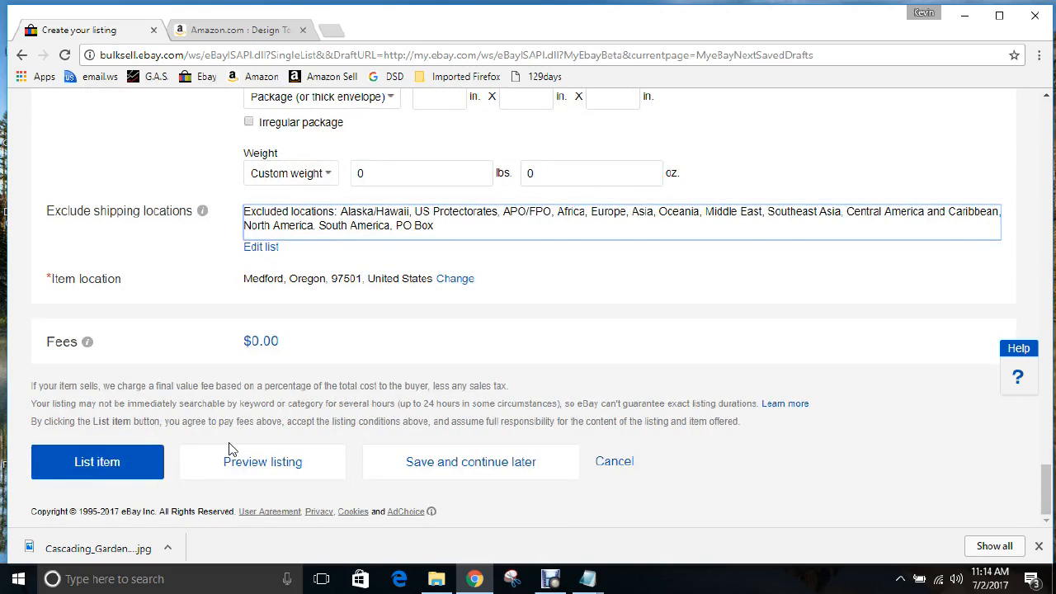
scroll(228, 447, "up", 6)
scroll(231, 449, "up", 5)
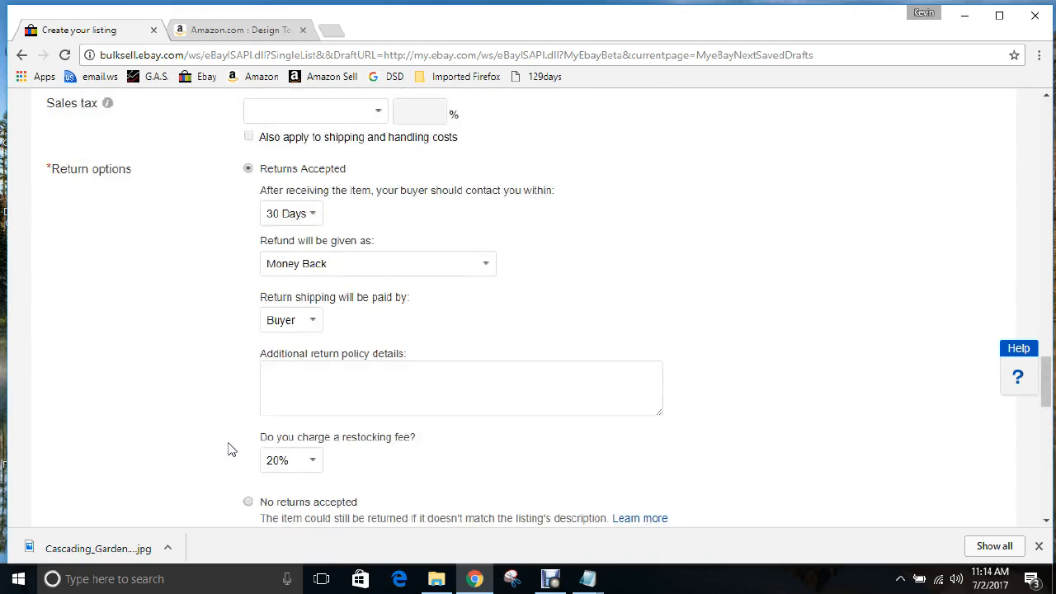
scroll(231, 449, "down", 10)
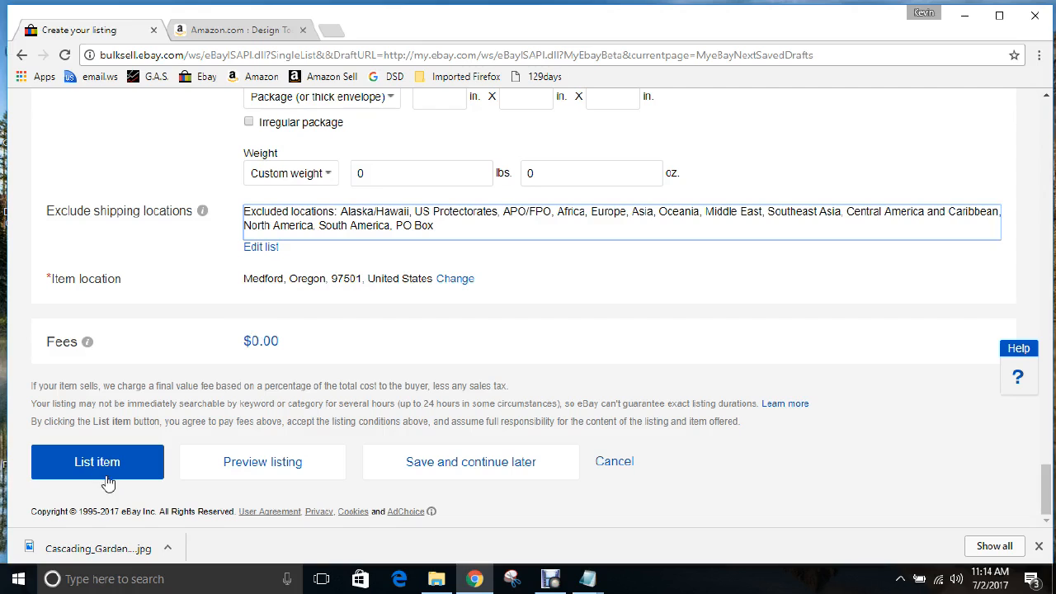
Save the Cascading Garden Fountain listing as a draft and return to the selling start page
left_click(482, 468)
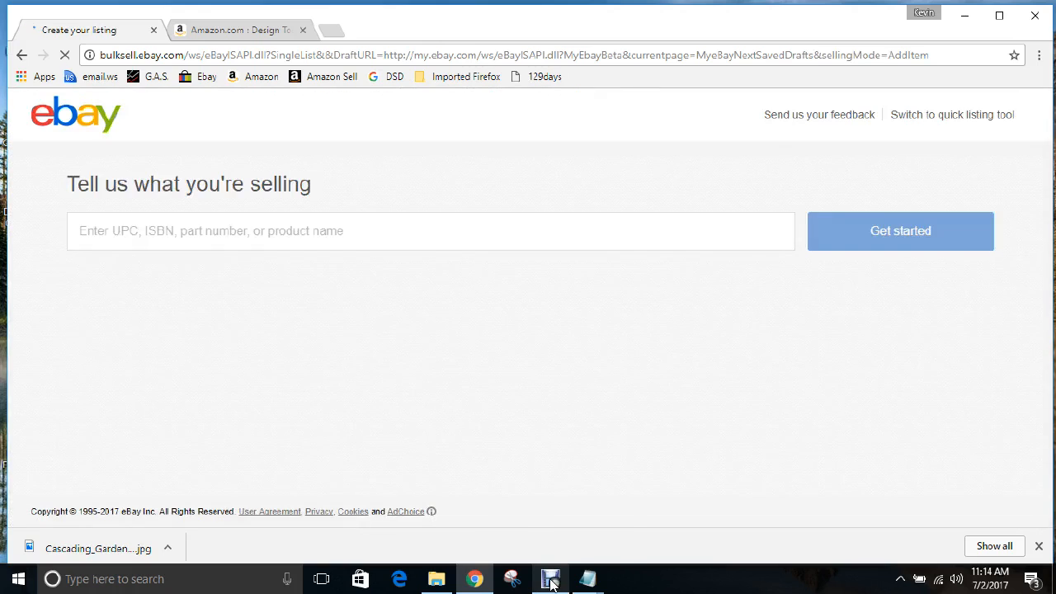
mouse_move(551, 582)
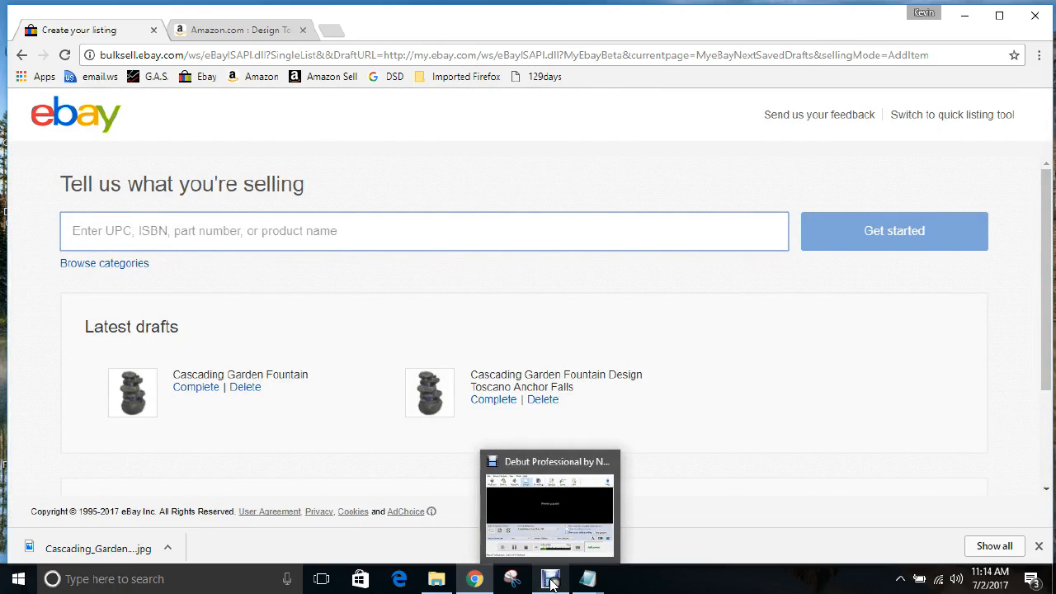
left_click(551, 582)
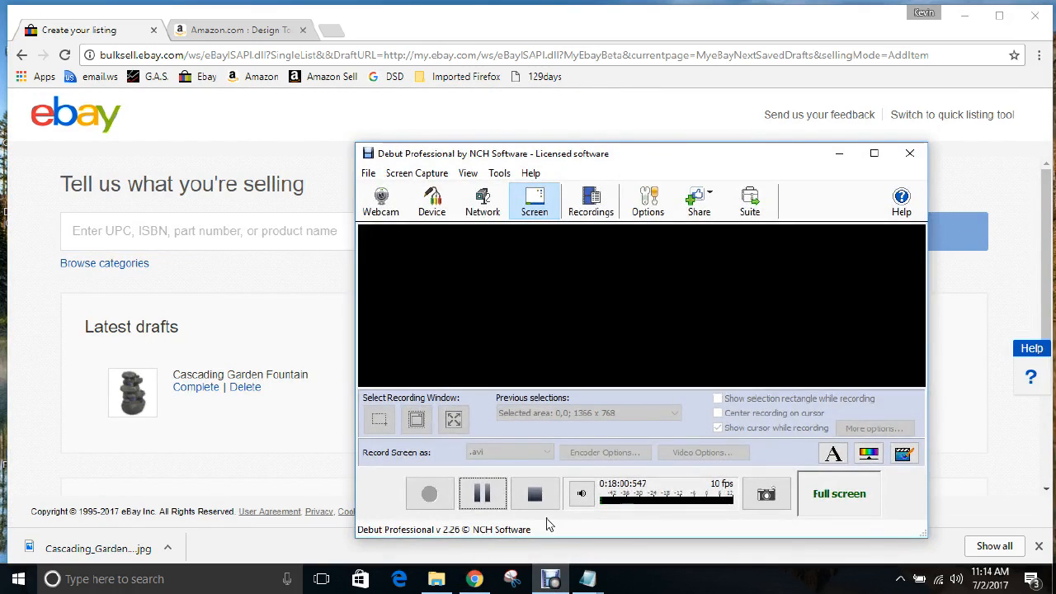